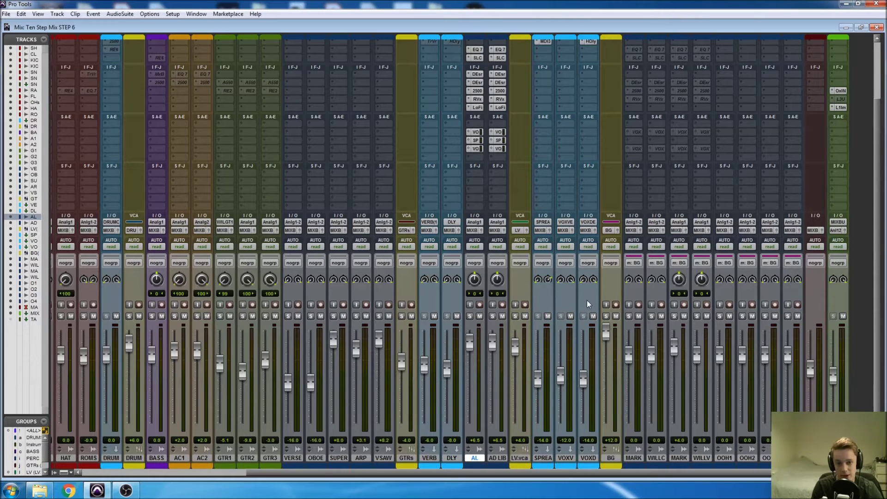
- Look over the mixer's tracks and inserts, from the vocal channels back to the drum channels
scroll(587, 301, left, 5)
scroll(589, 303, right, 6)
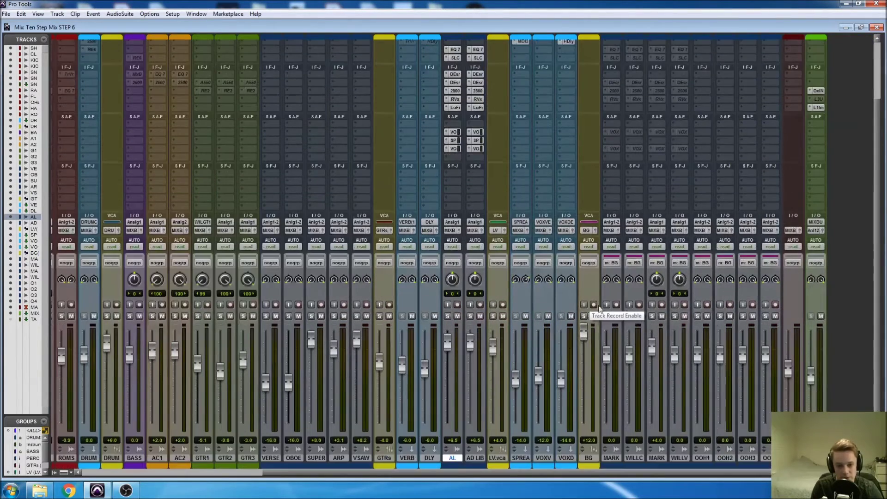
scroll(833, 187, up, 3)
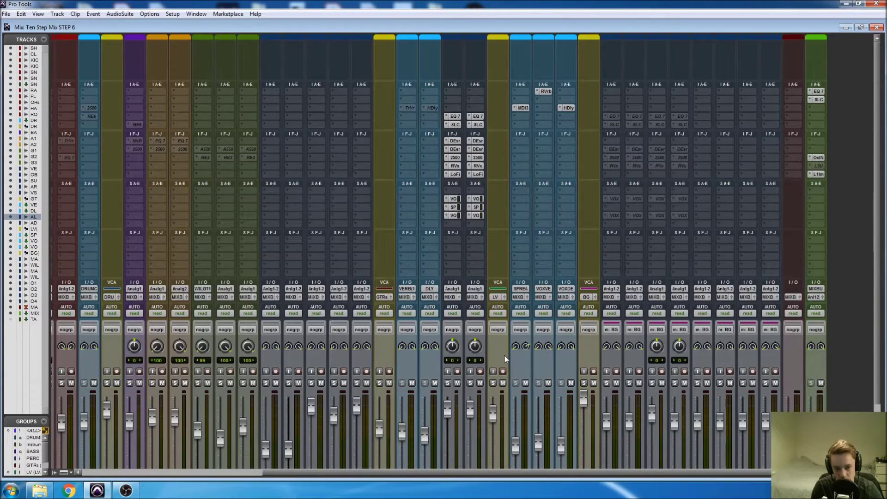
scroll(498, 353, left, 5)
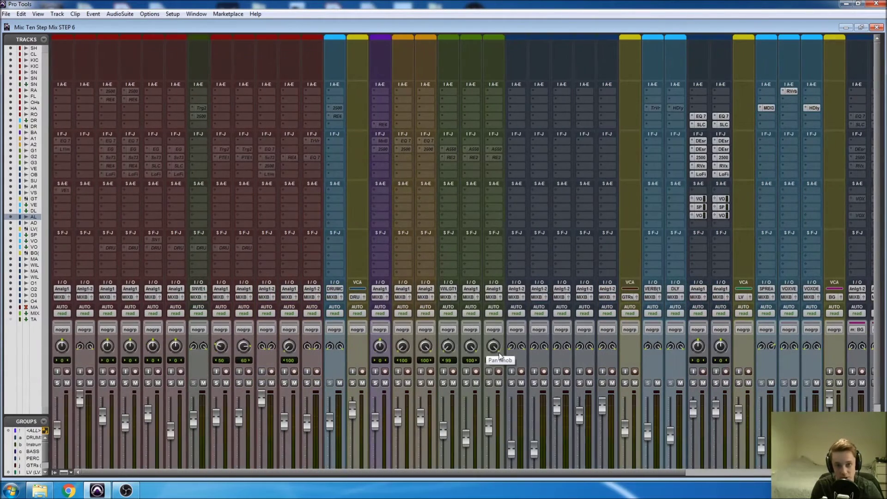
scroll(301, 362, down, 3)
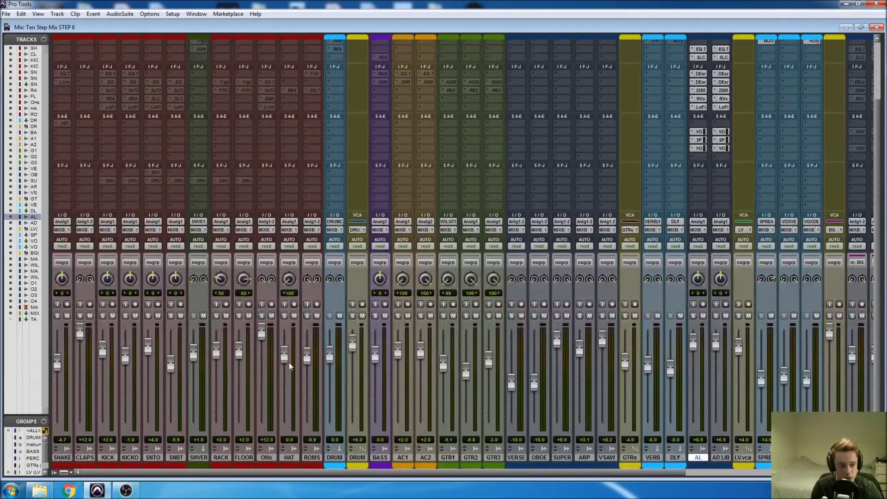
scroll(194, 303, up, 1)
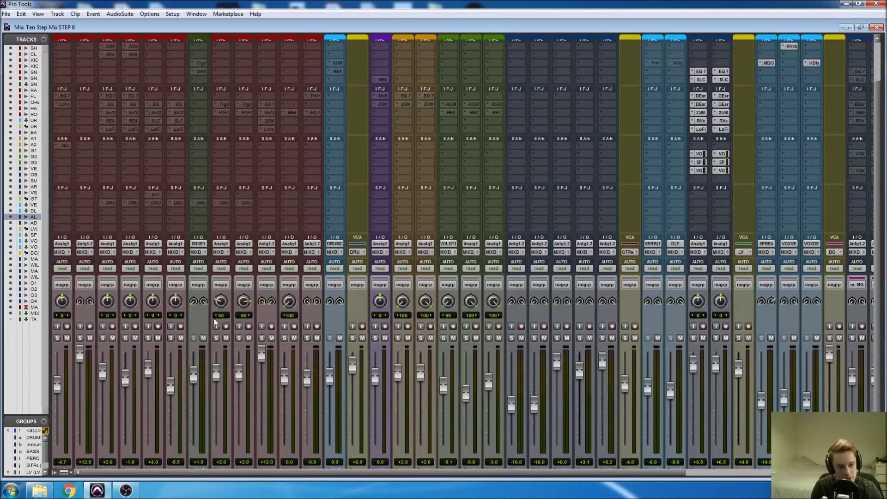
scroll(165, 306, down, 1)
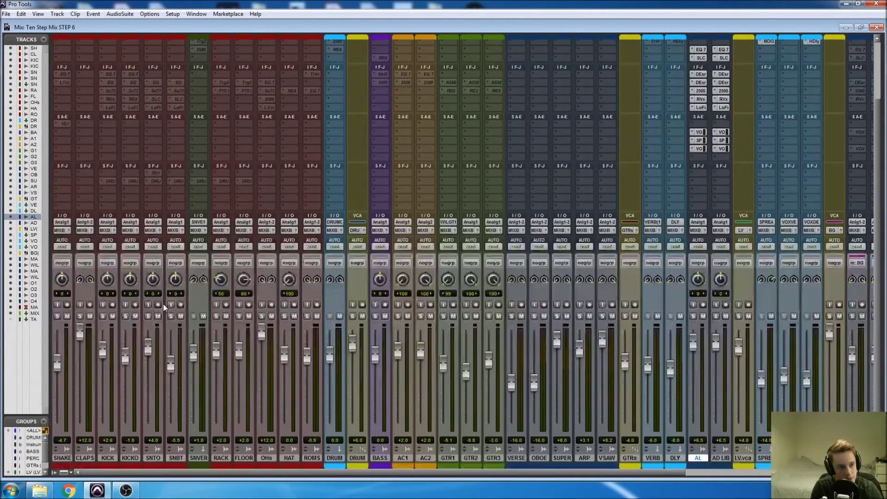
scroll(141, 296, up, 2)
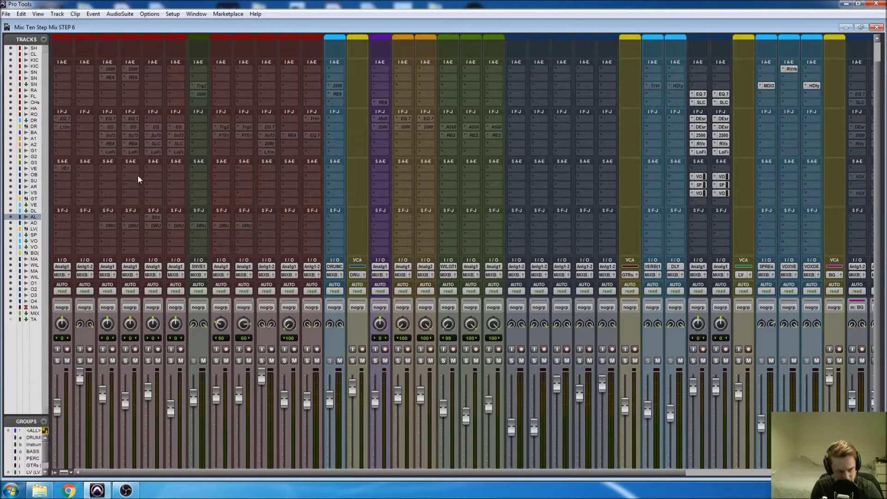
- Remove the two inserts in slots A-E from both the KICK and KICK OUT tracks
click(100, 69)
click(106, 71)
click(101, 74)
click(107, 80)
click(124, 69)
click(127, 75)
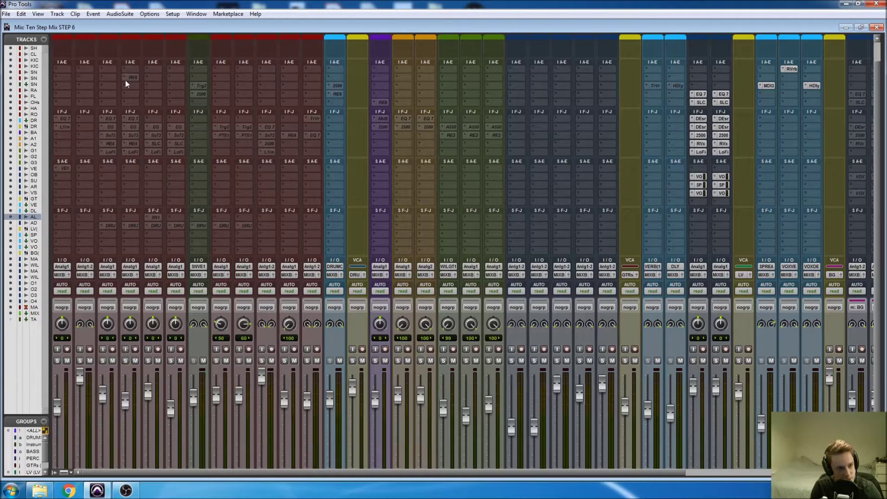
click(122, 76)
click(126, 78)
- Solo the KICK track, make its EQ 7 insert active and open that EQ in view
scroll(144, 124, down, 2)
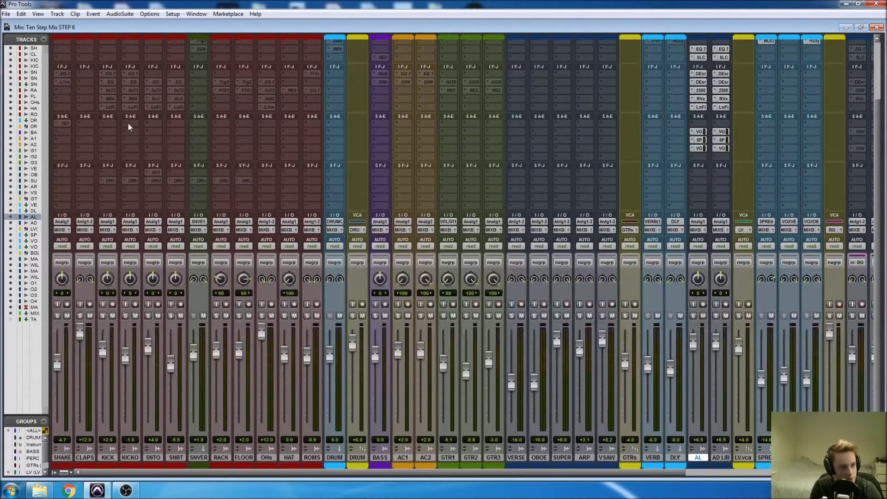
click(103, 316)
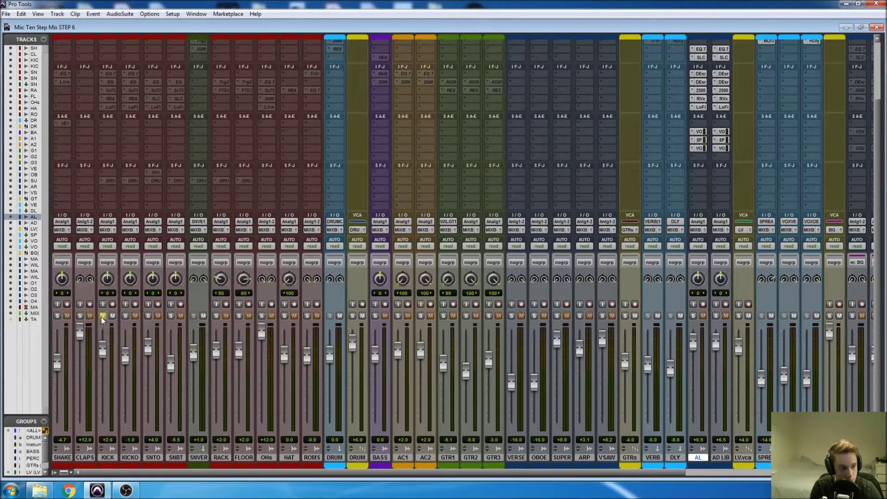
right_click(107, 74)
click(115, 84)
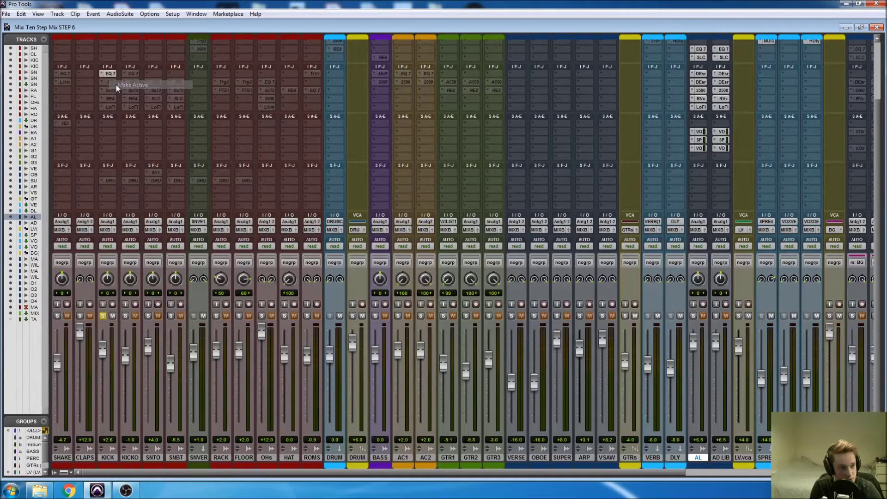
click(110, 74)
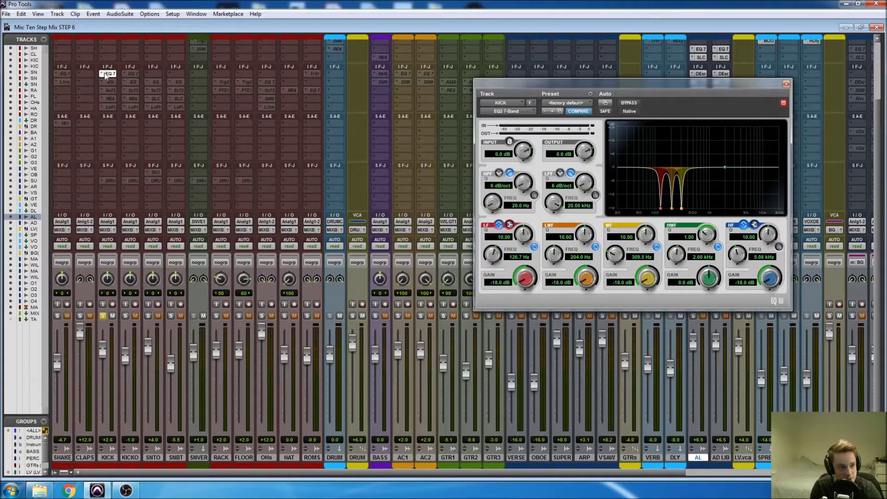
drag(620, 94, 500, 89)
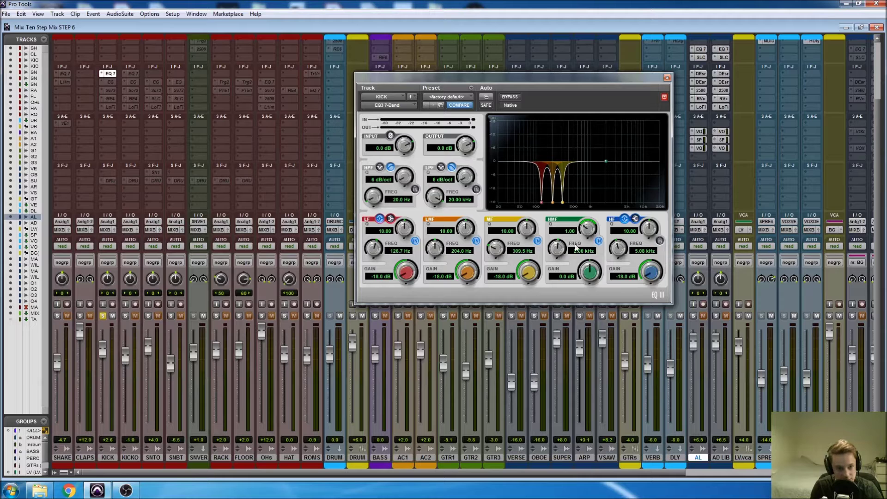
- Reset the gain of the kick EQ's LF, LMF and MF bands to 0.0 dB
alt+click(407, 276)
alt+click(467, 276)
alt+click(530, 276)
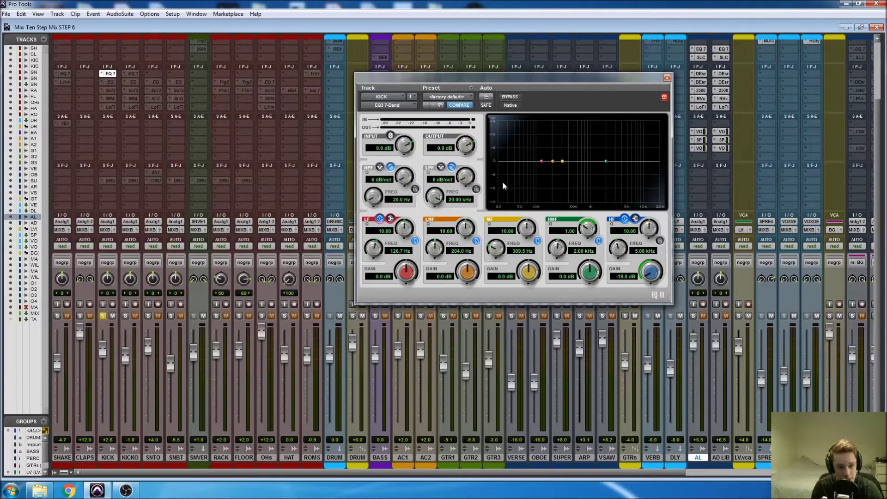
- In the Edit window, select the section from marker C3 on the SHAKER track, 2:13.333 to 2:47.619
key(ctrl+equal)
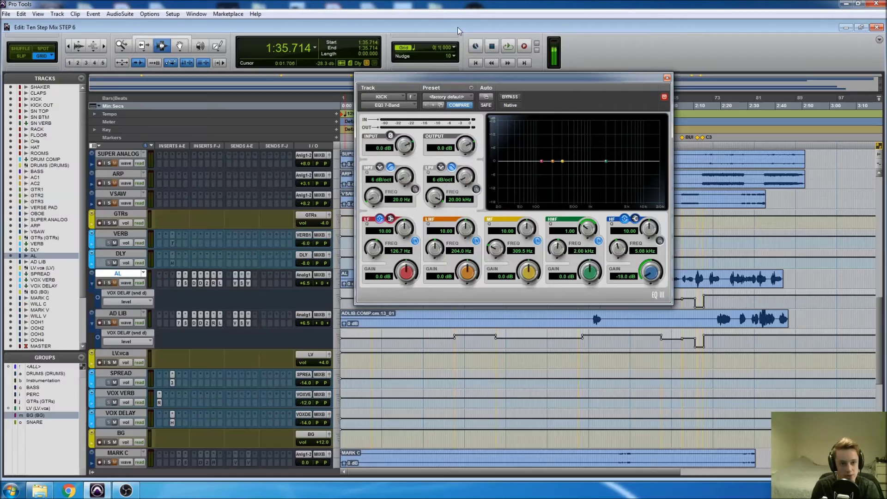
drag(462, 77, 158, 218)
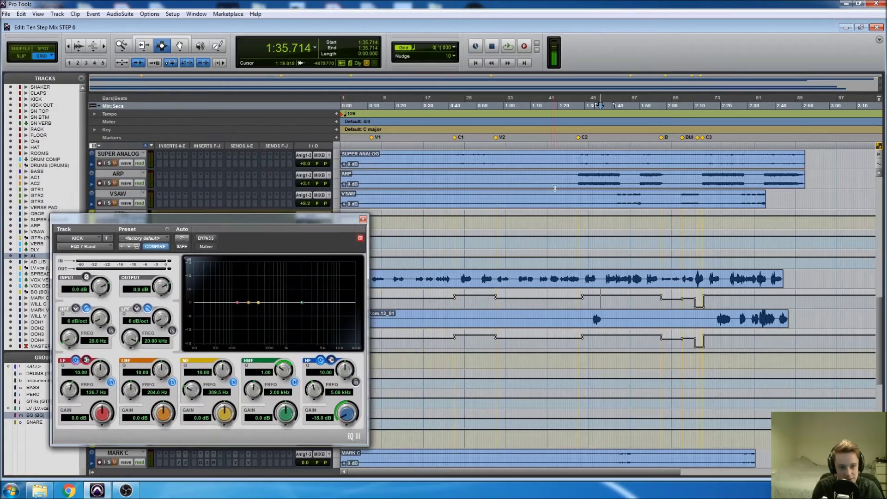
click(593, 180)
scroll(656, 166, up, 15)
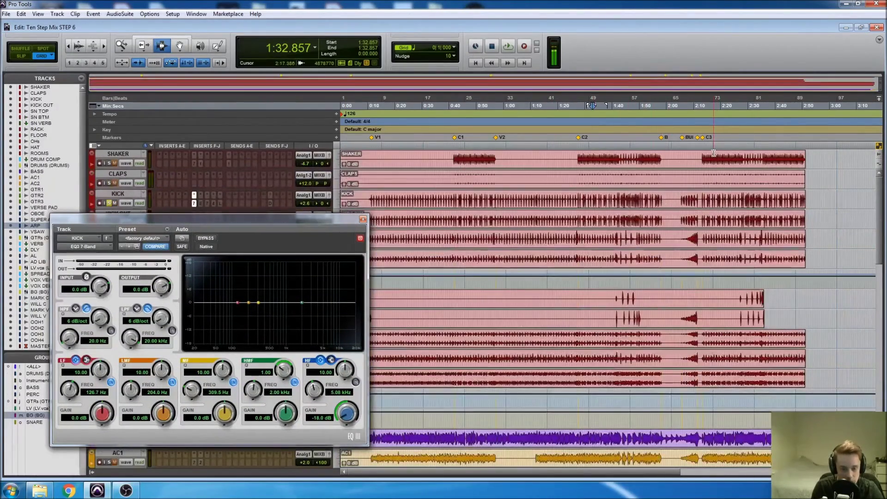
click(714, 154)
key(ctrl+bracketright)
key(ctrl+bracketright)
key(ctrl+bracketright)
click(523, 159)
key(ctrl+bracketleft)
key(ctrl+bracketleft)
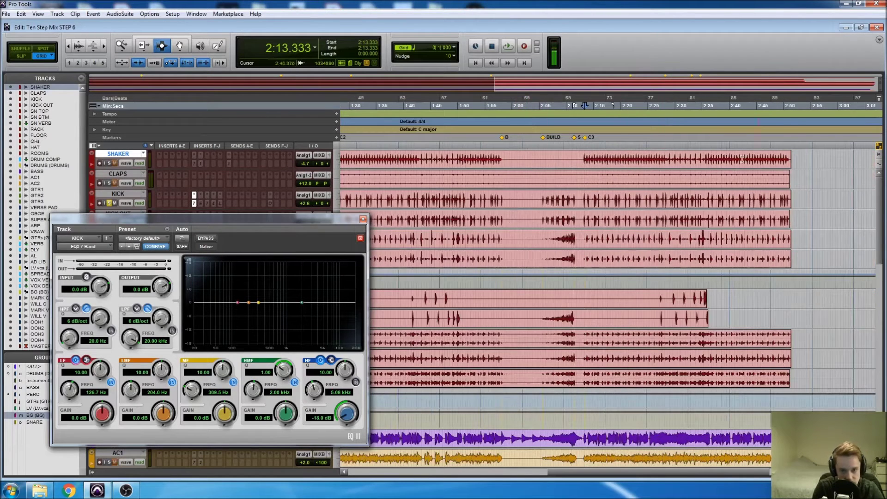
shift+click(771, 159)
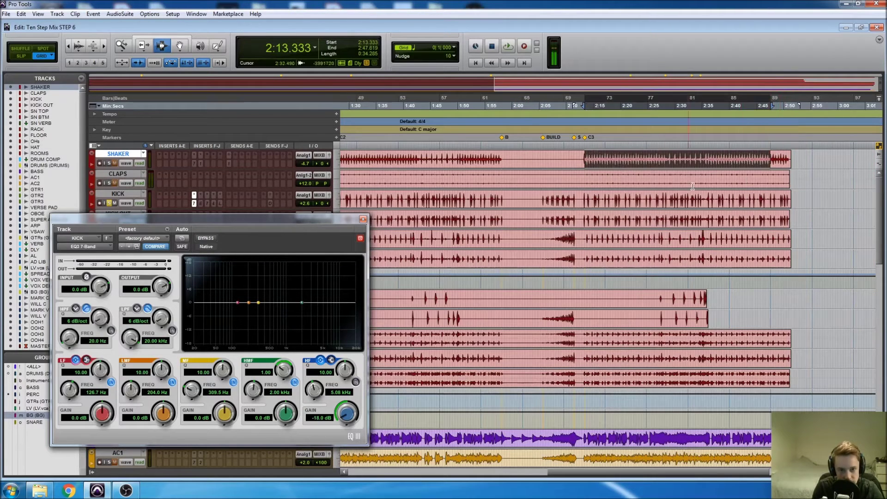
- Play the selection and raise the KICK fader to +9.1 dB in the Mix window
key(space)
drag(272, 220, 530, 136)
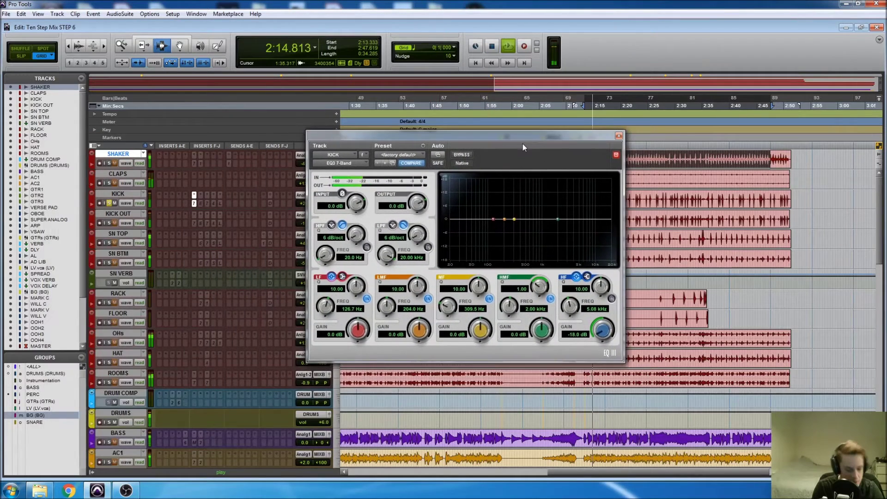
key(ctrl+equal)
drag(103, 352, 101, 338)
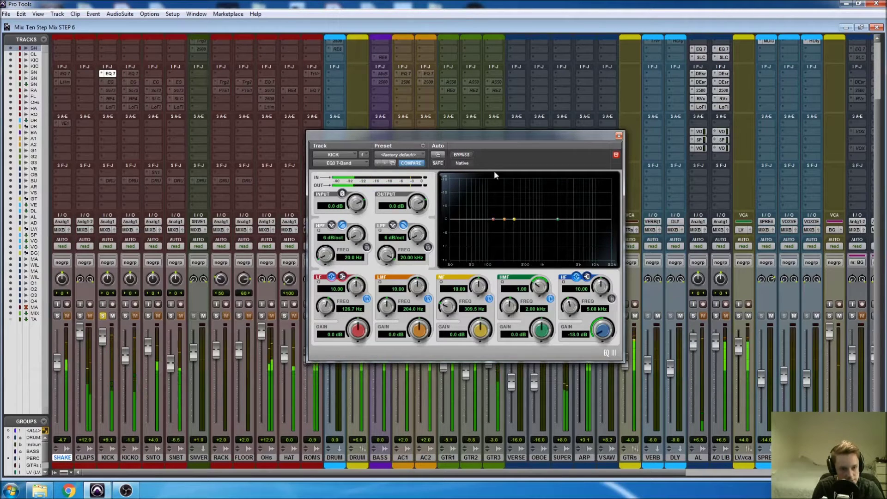
- Sweep the kick EQ's boosted LF band to 131.8 Hz and cut it to -18.0 dB
drag(493, 218, 481, 160)
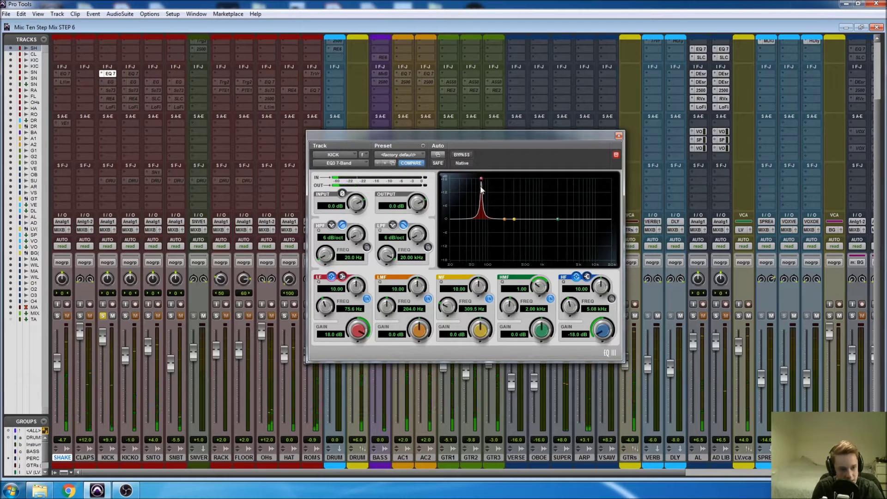
drag(481, 184, 479, 181)
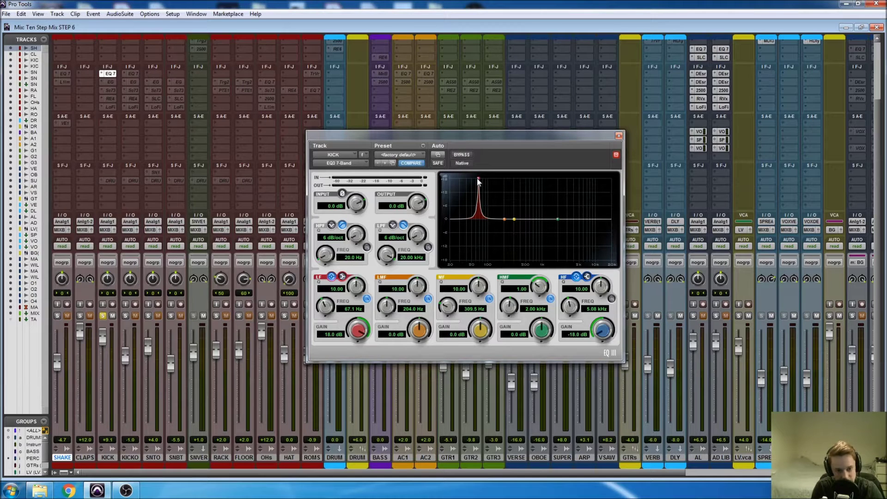
drag(479, 180, 495, 181)
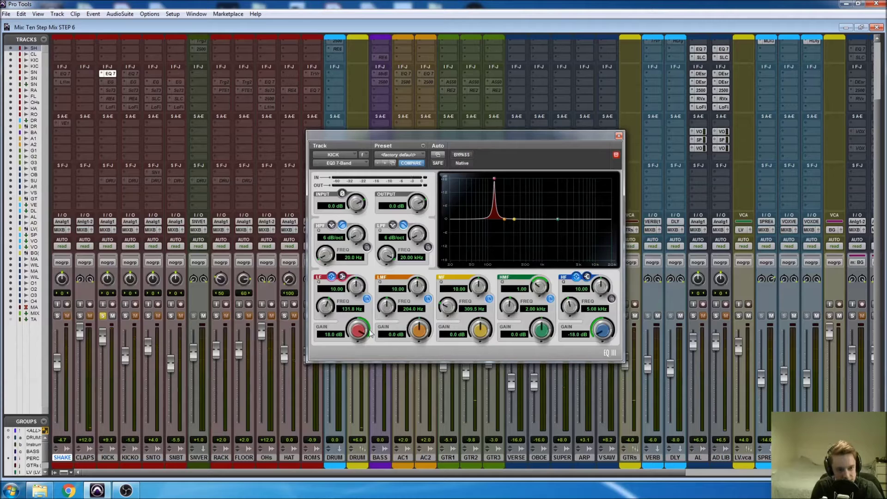
drag(361, 329, 347, 452)
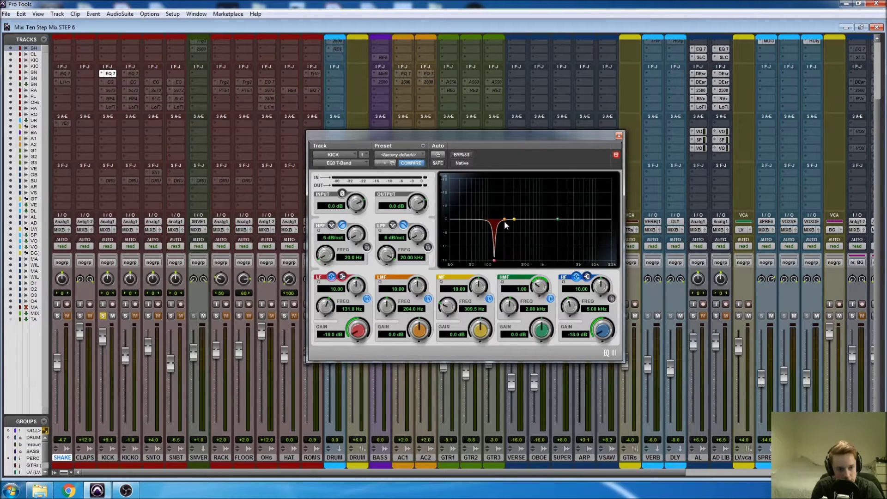
- Sweep the kick EQ's boosted LMF band to 181.1 Hz and cut it to -18.0 dB
drag(504, 220, 501, 158)
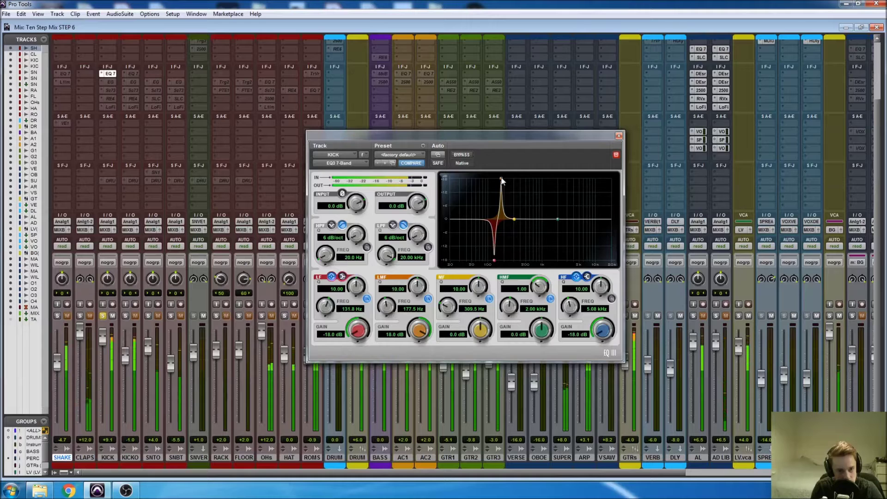
drag(502, 180, 503, 180)
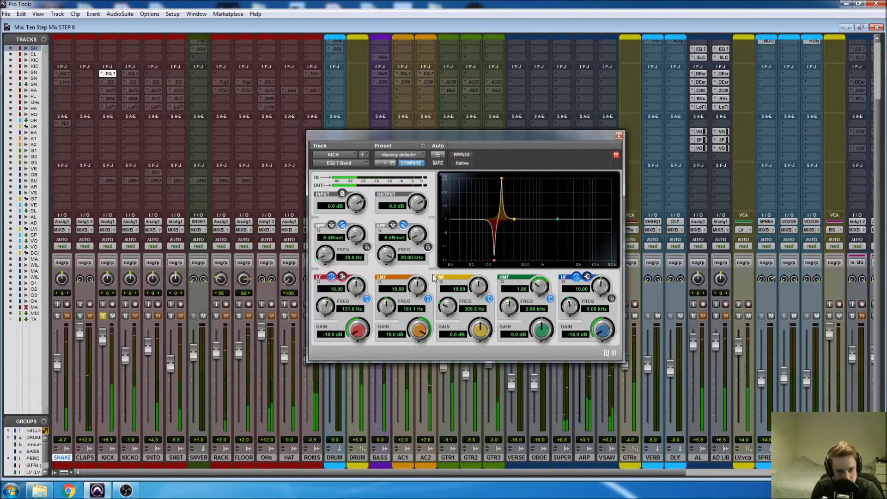
drag(417, 338, 418, 370)
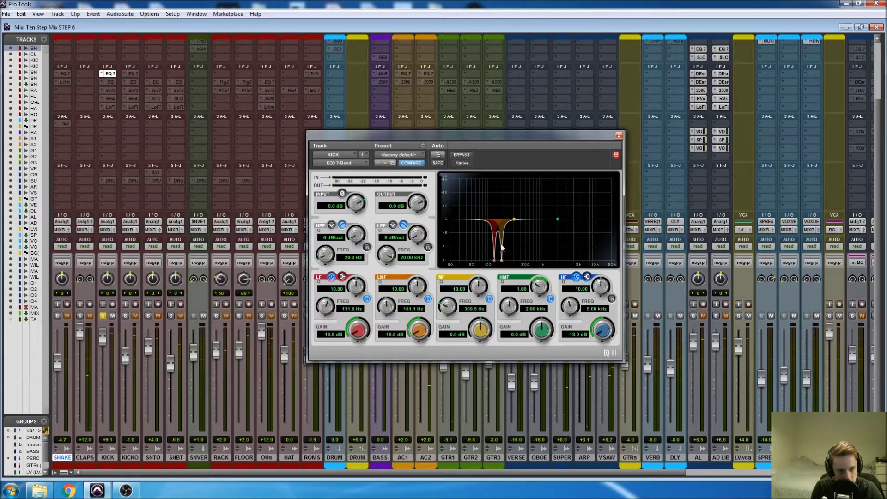
- Cut the kick EQ's MF band to -18.0 dB at 239.1 Hz and compare the sound with the EQ bypassed and engaged
drag(515, 224, 509, 149)
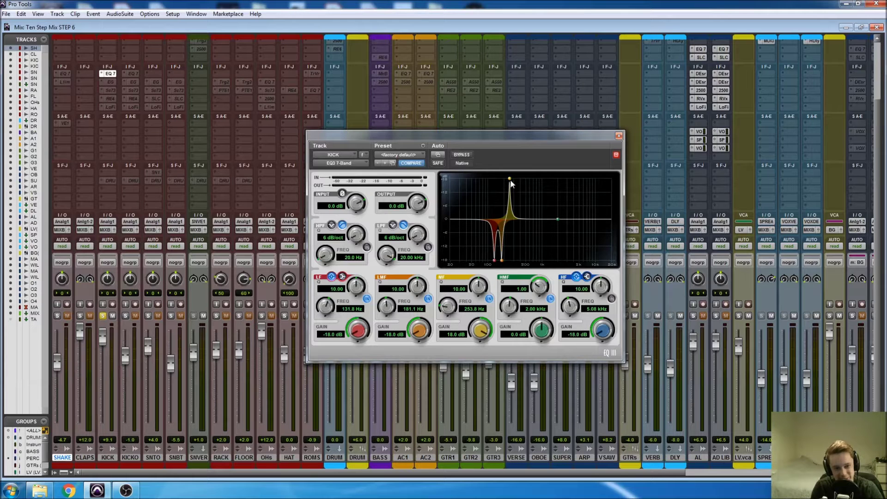
key(space)
drag(511, 184, 508, 261)
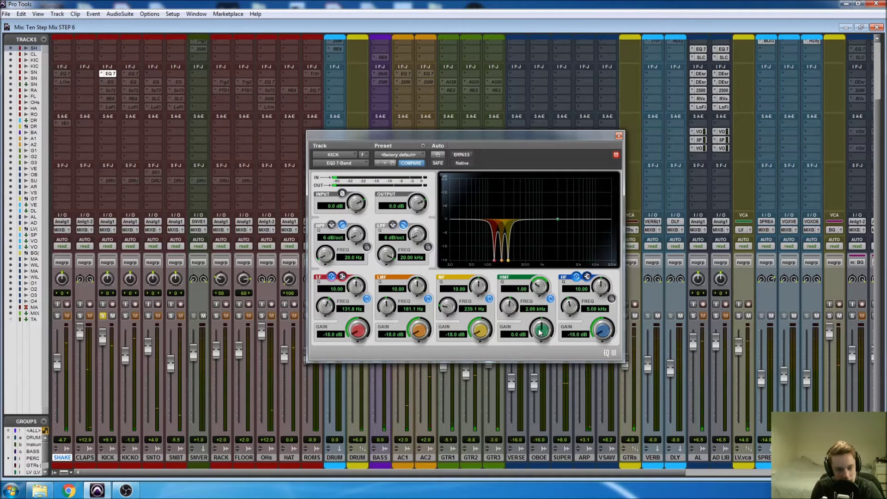
click(462, 156)
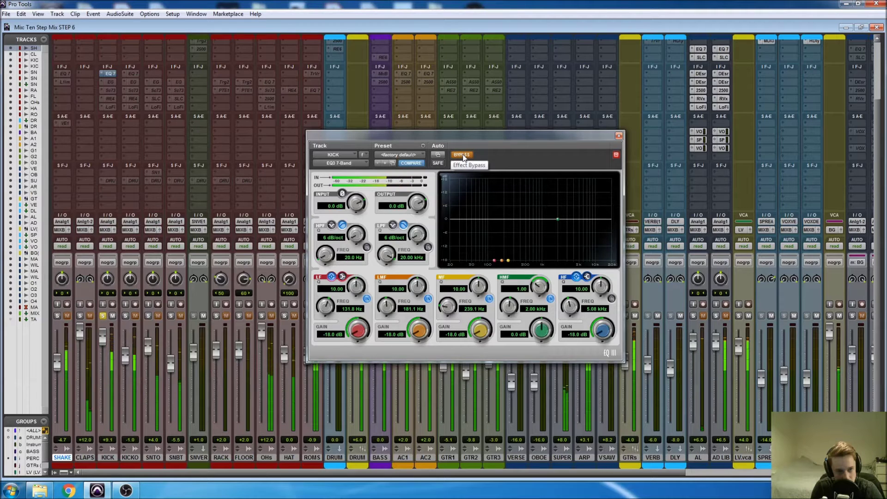
click(462, 155)
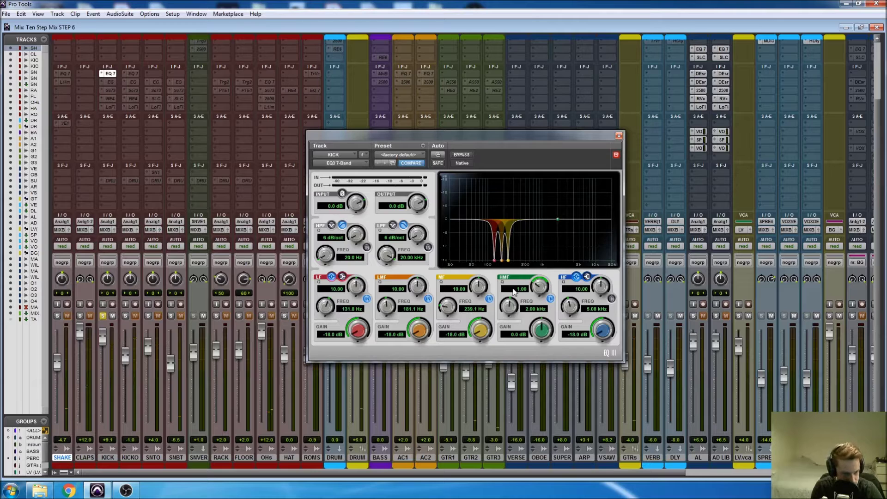
- Make the KICK track's Expander/Gate insert active, open it and lower its threshold to -29.6 dB
click(110, 81)
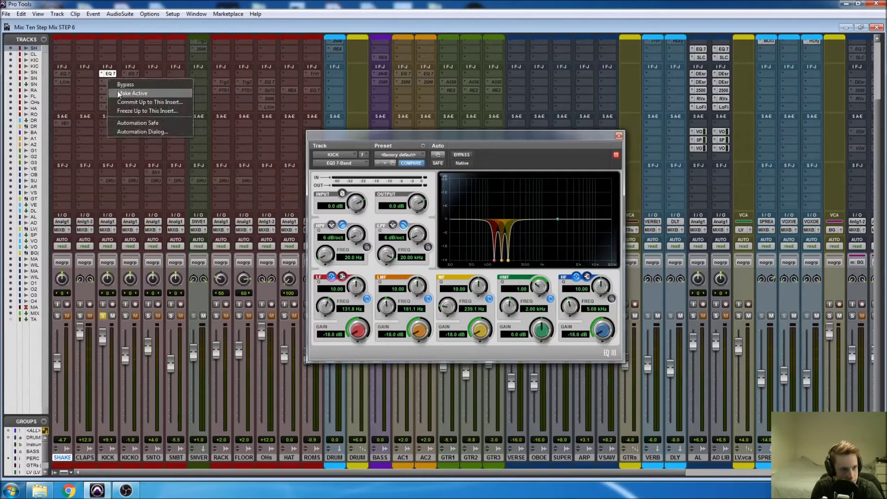
click(110, 82)
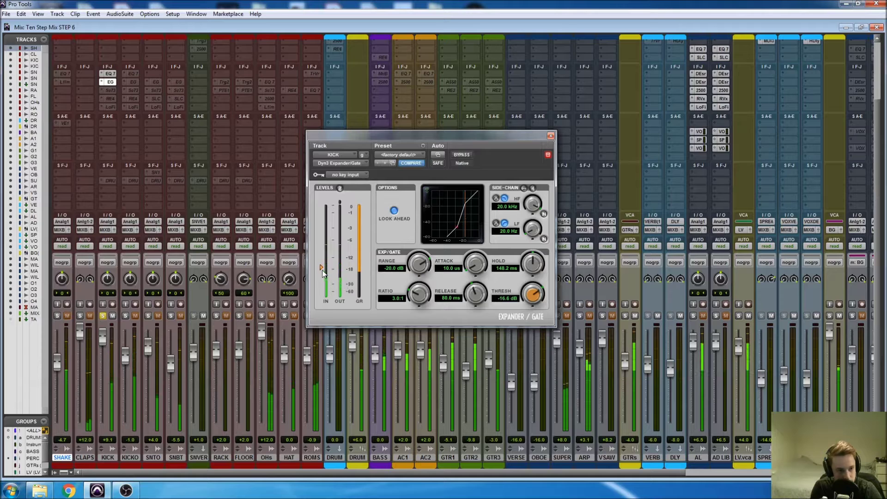
drag(322, 268, 322, 288)
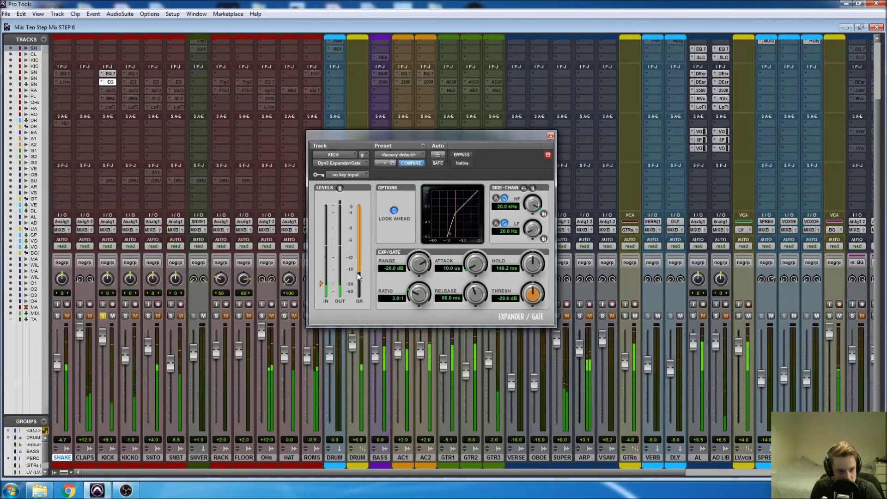
- Set the kick Expander/Gate's threshold to -20.0 dB and its hold to 178.1 ms, and close the plug-in
drag(321, 284, 322, 292)
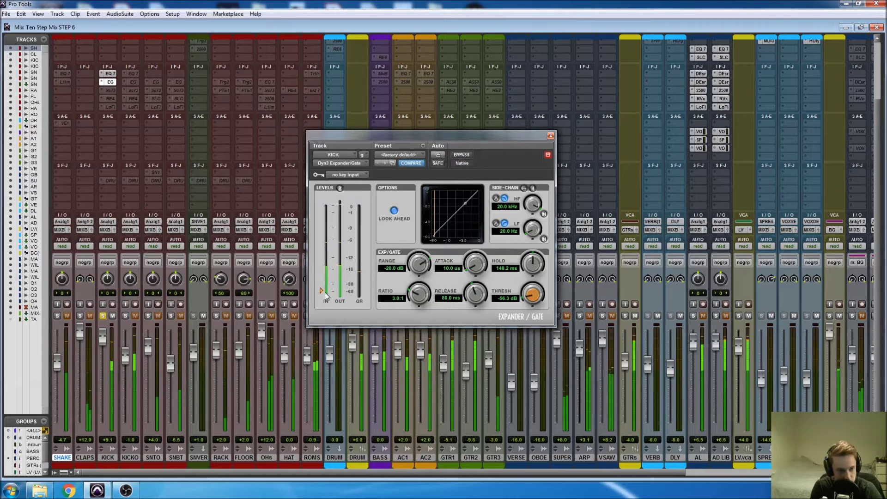
drag(321, 291, 321, 274)
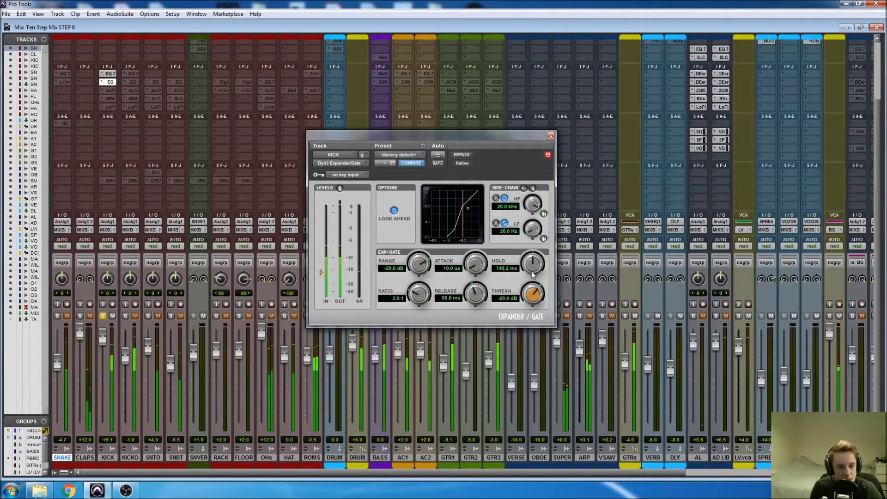
drag(529, 269, 532, 263)
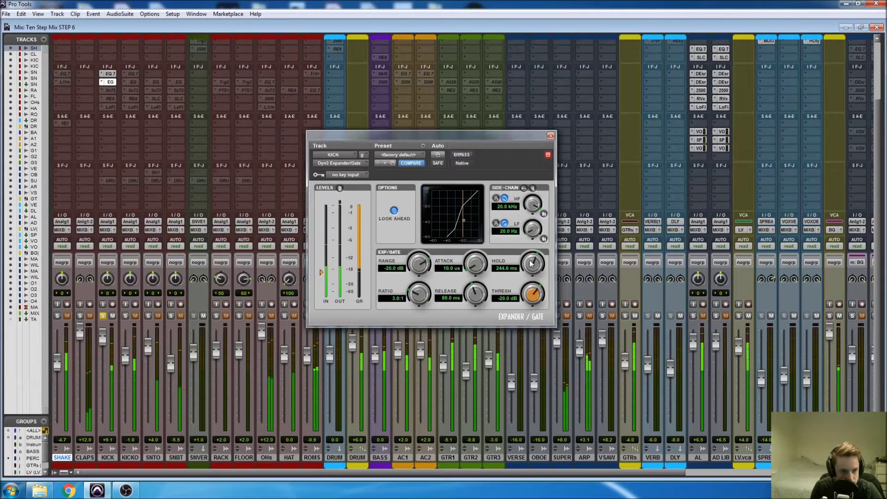
drag(531, 263, 530, 262)
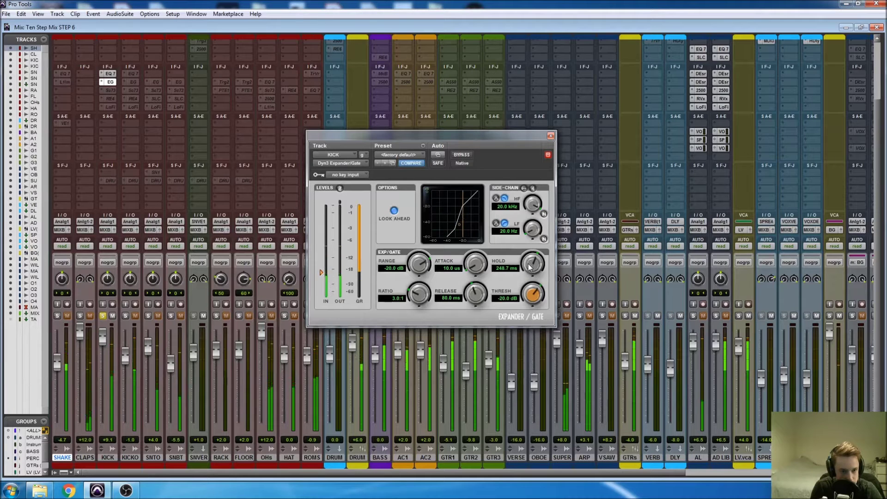
drag(531, 268, 532, 285)
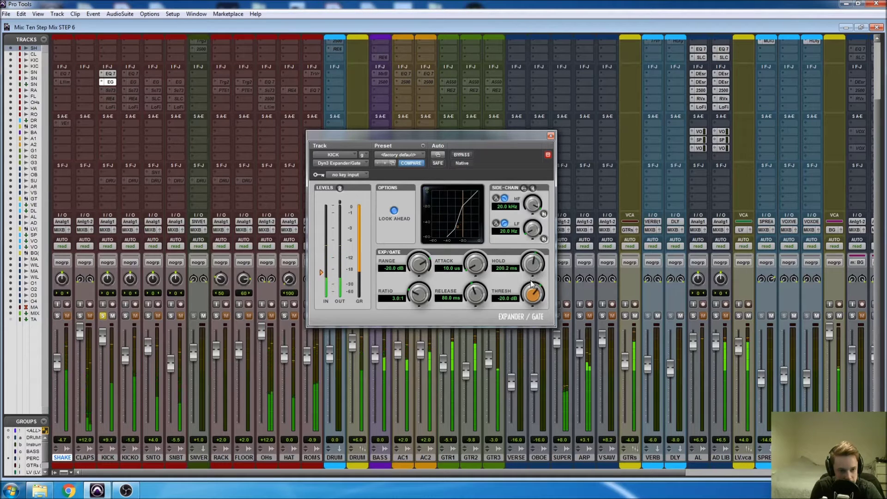
drag(532, 285, 531, 291)
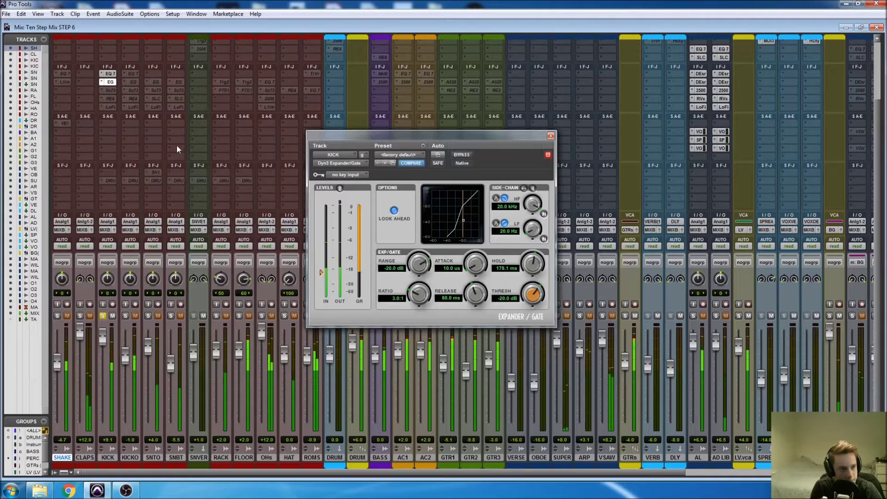
click(550, 135)
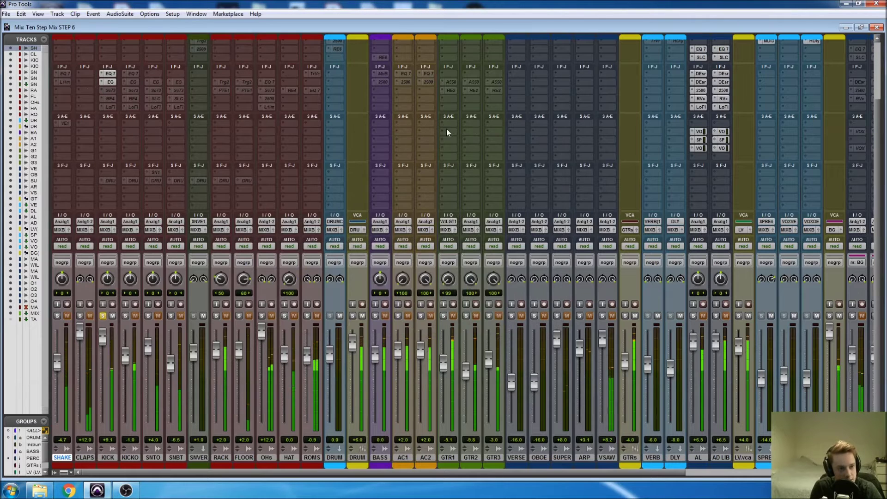
- Make the KICK track's Scheps 73 insert active, open it and review its mid, low and high-pass settings
right_click(107, 89)
click(116, 95)
click(113, 91)
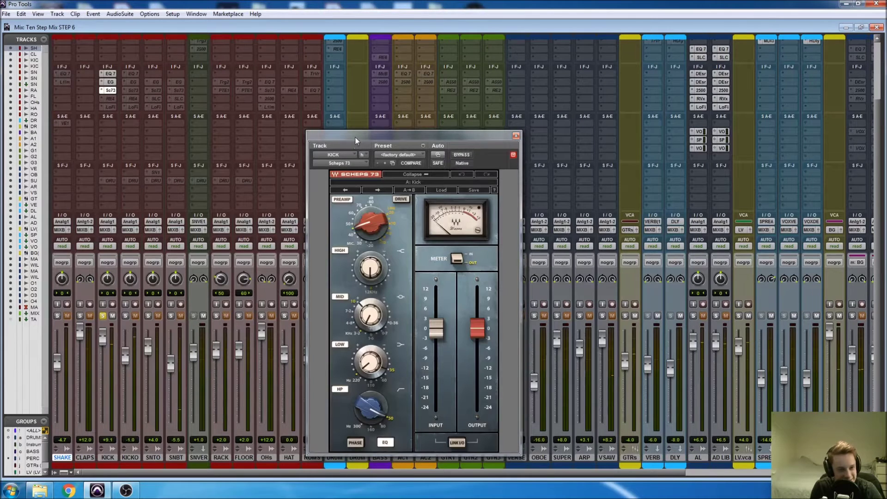
drag(355, 140, 353, 93)
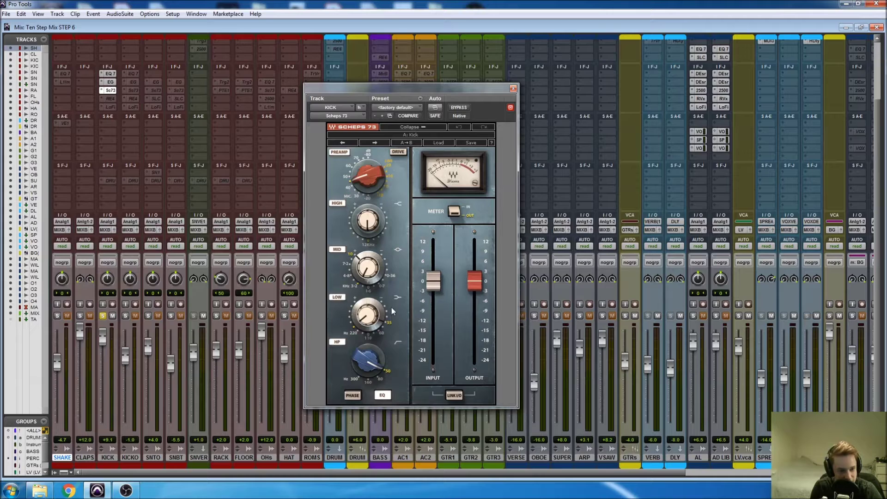
drag(371, 275, 371, 273)
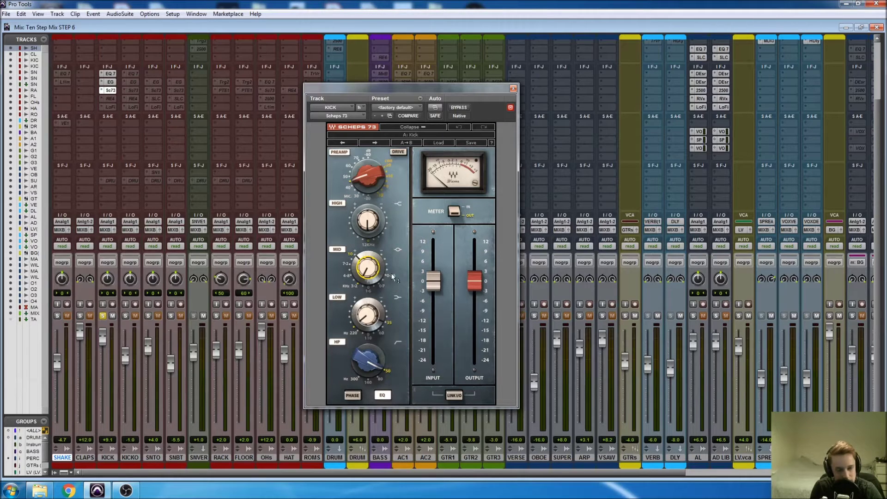
click(370, 317)
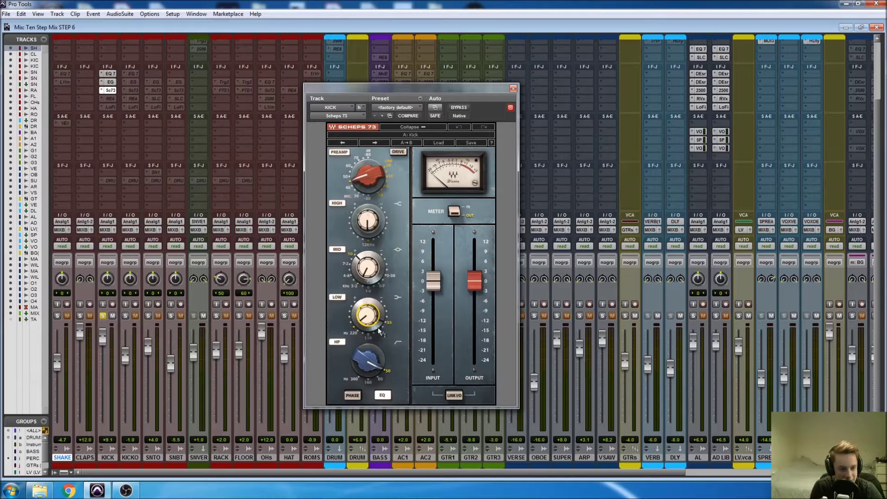
mouse_move(383, 379)
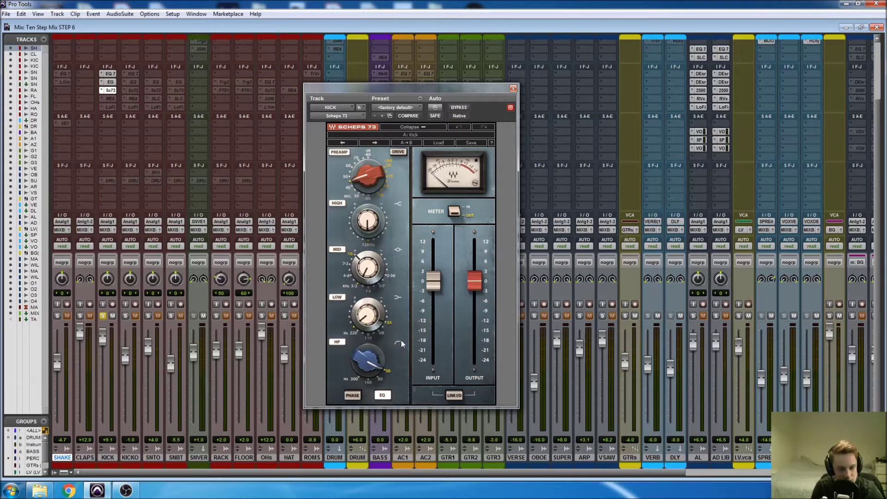
mouse_move(382, 363)
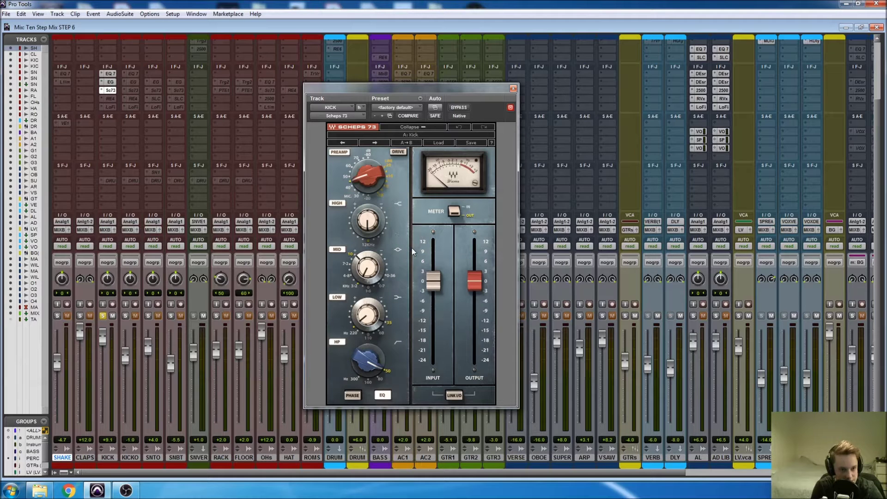
- Play the session and compare the kick with Scheps 73 bypassed and engaged
key(space)
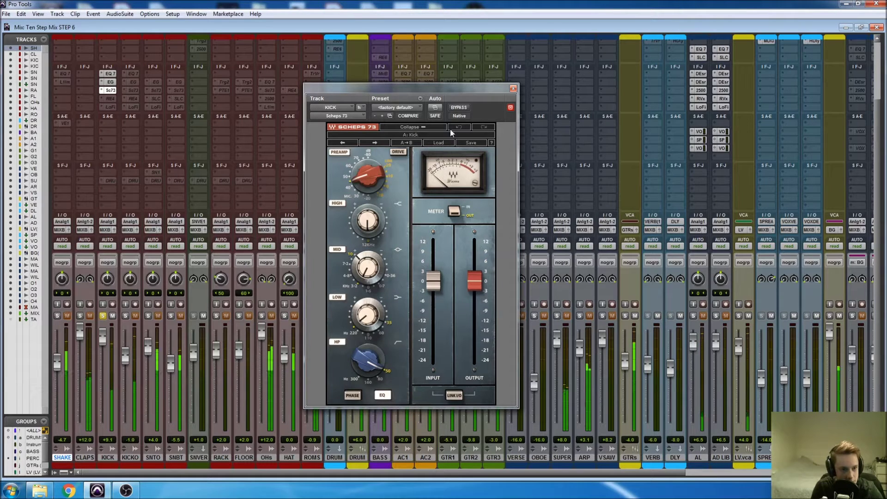
click(457, 108)
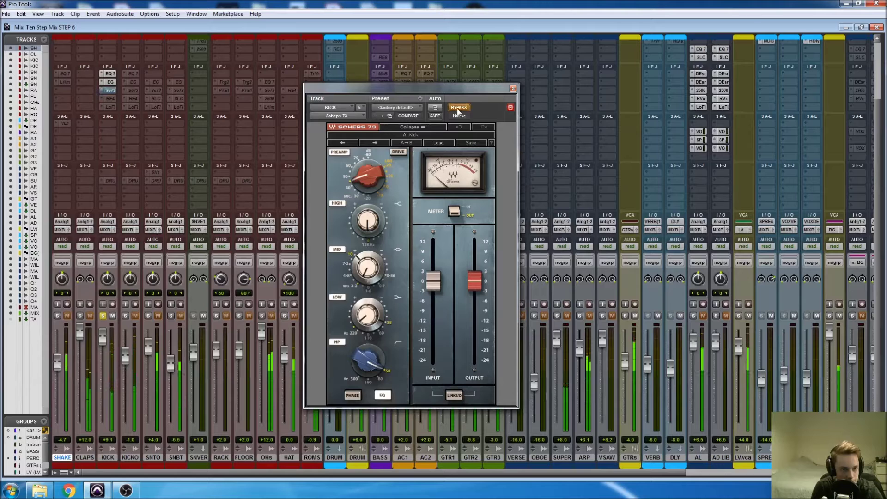
click(456, 108)
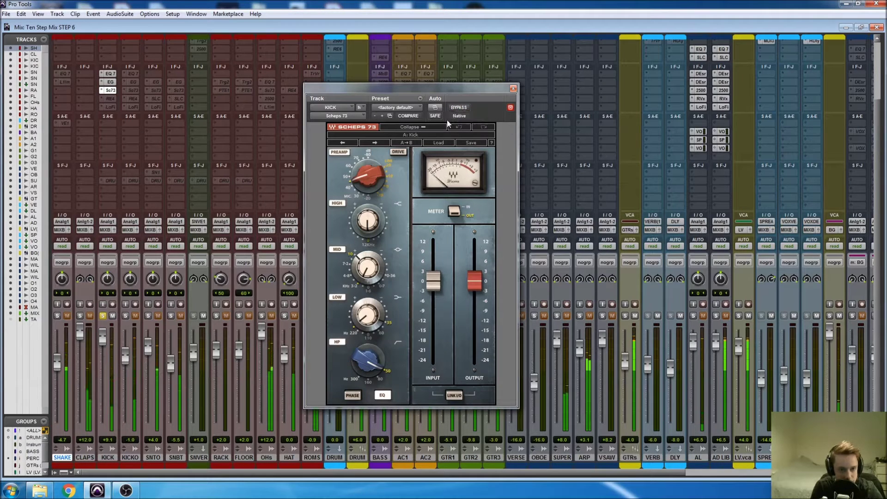
- Make the KICK track's REQ 4 insert active and open it
right_click(109, 90)
click(122, 110)
click(110, 99)
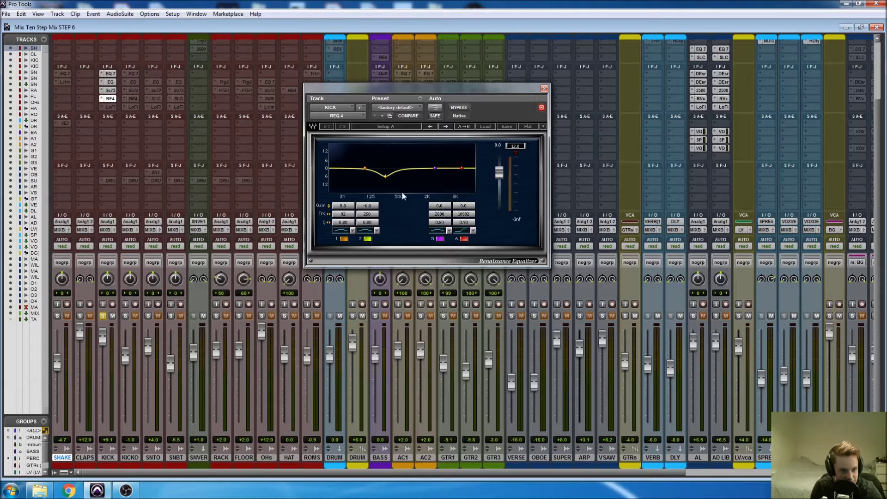
- Play the kick, compare the sound with REQ 4 bypassed and engaged twice, and close the plug-in
key(space)
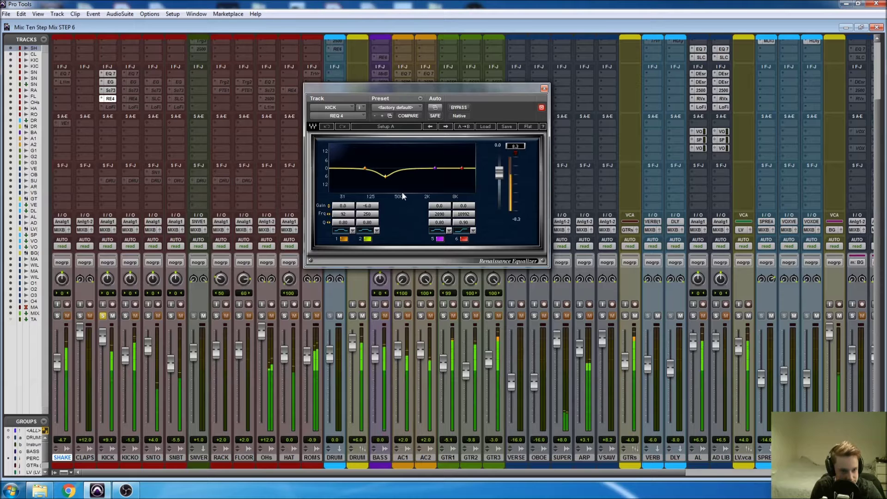
click(459, 109)
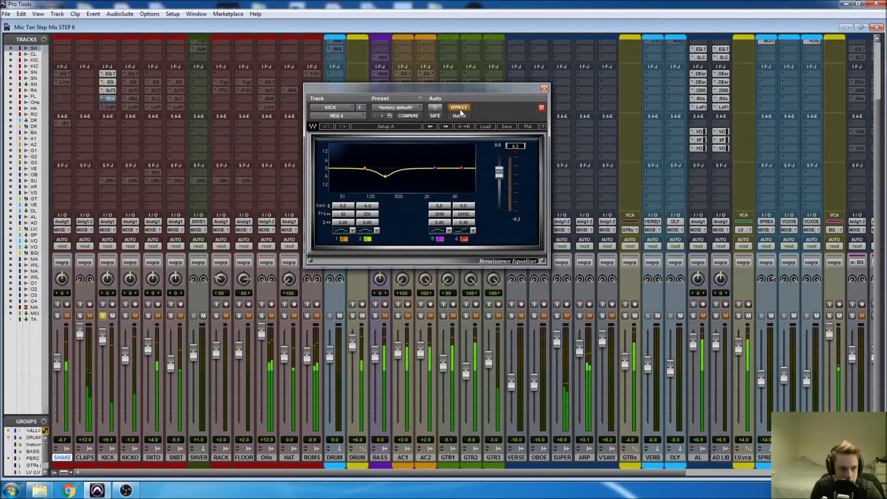
click(459, 109)
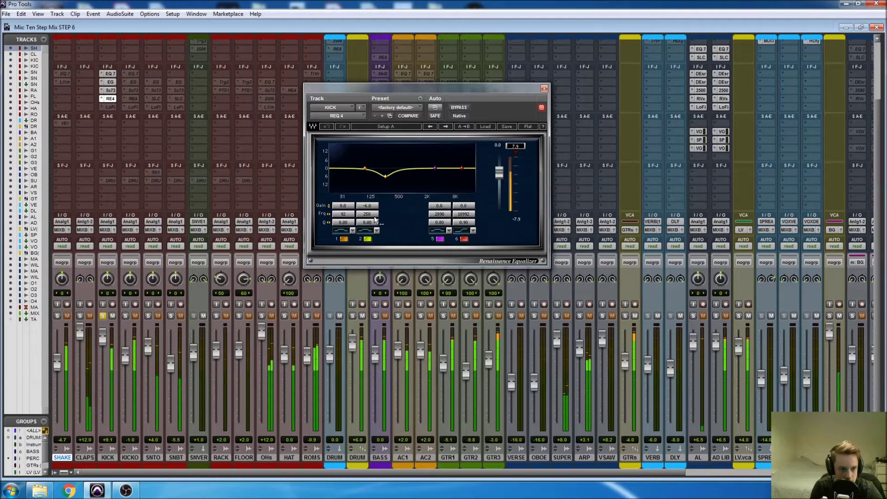
click(459, 108)
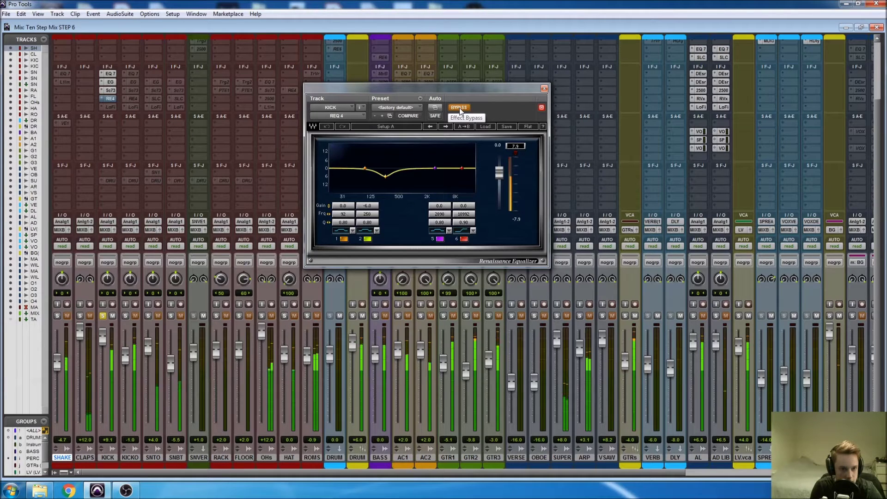
click(459, 108)
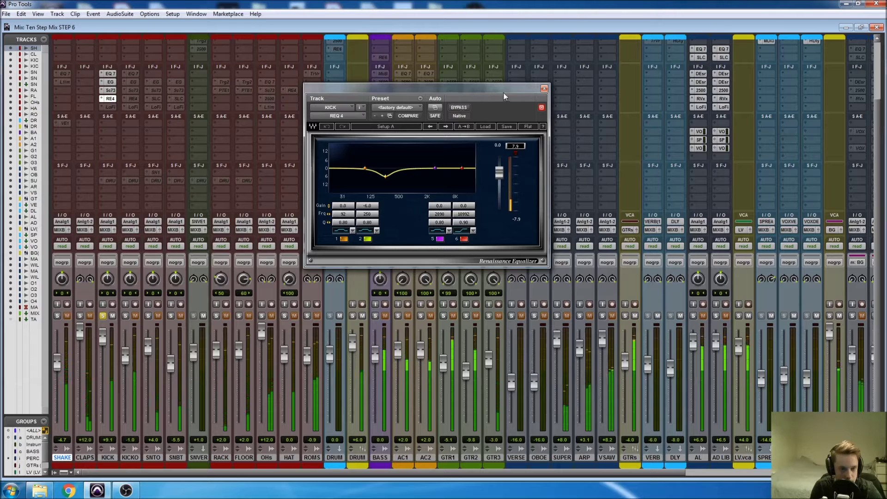
click(544, 88)
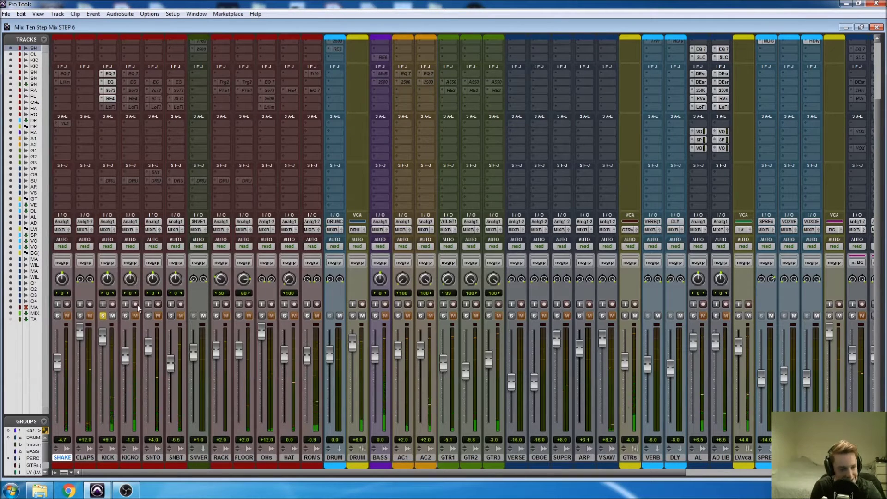
- Make the KICK track's Lo-Fi insert active, open it, audition the kick through it and close the plug-in
scroll(146, 263, up, 2)
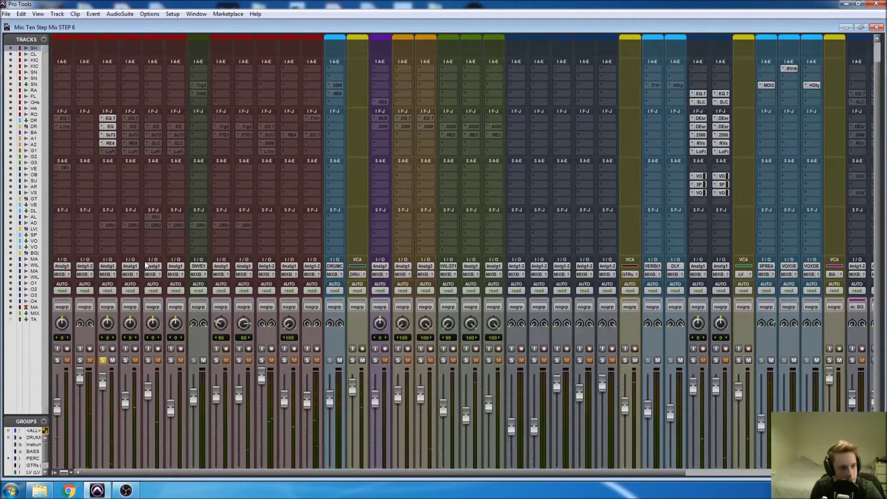
scroll(145, 264, up, 1)
right_click(109, 175)
click(117, 182)
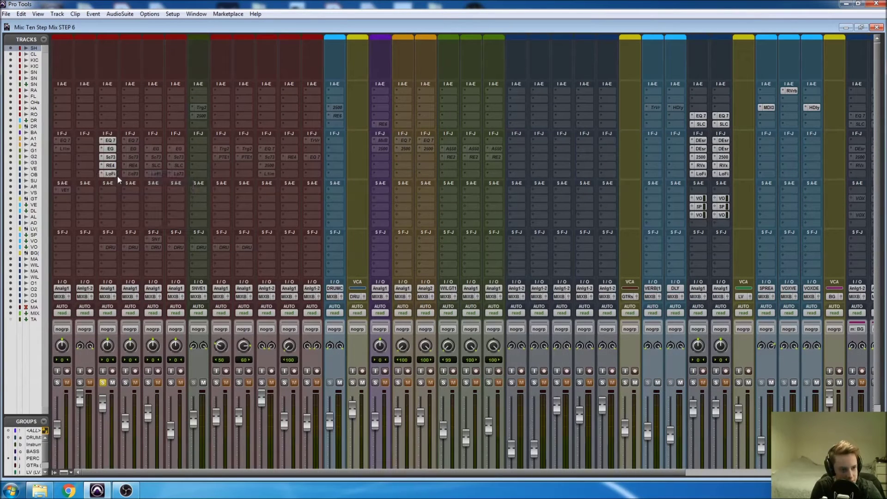
click(114, 174)
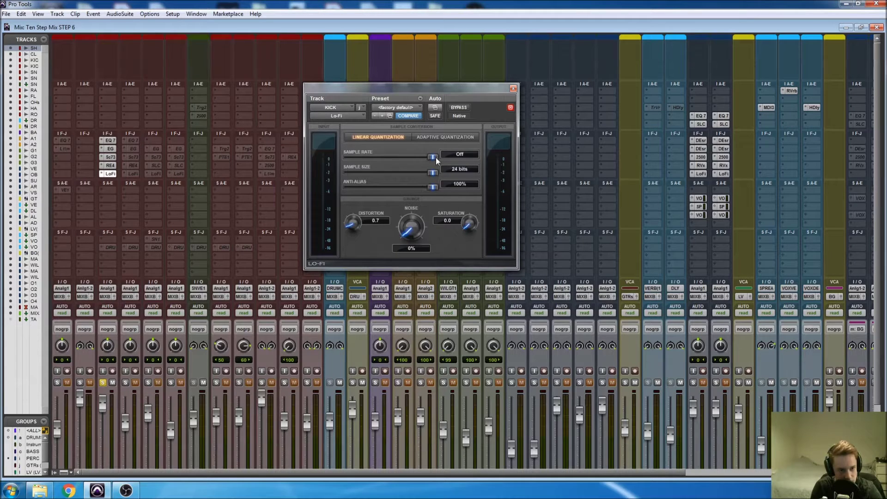
key(space)
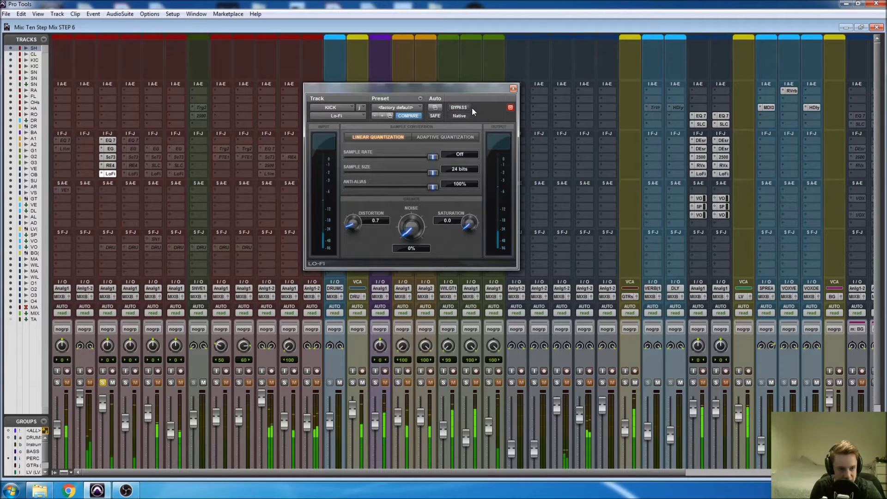
click(513, 89)
- Make the KICKO track's EQ 7, Expander/Gate, Scheps 73, REQ 4 and Lo-Fi inserts active and solo it alongside KICK
scroll(320, 359, down, 3)
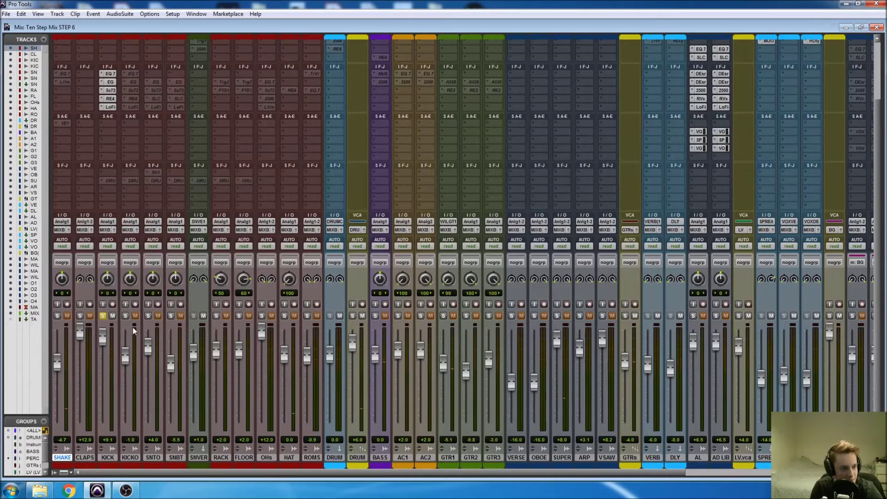
scroll(90, 197, up, 3)
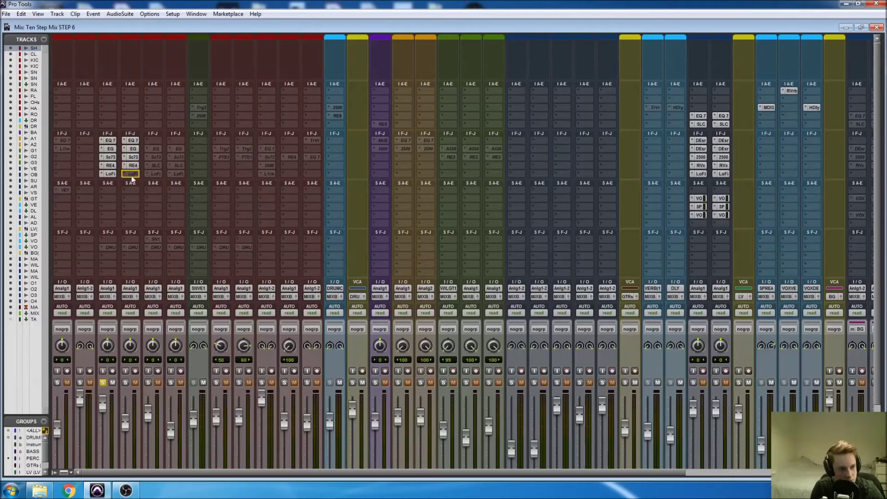
scroll(196, 365, down, 3)
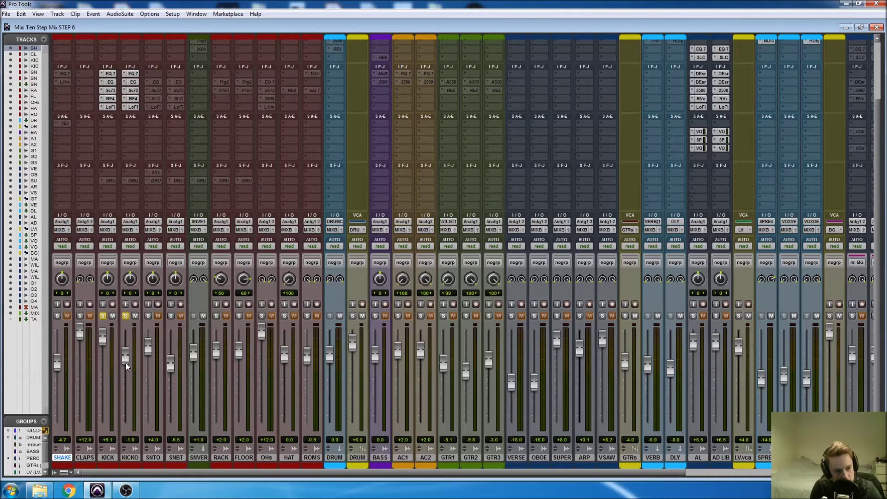
- Balance the two soloed kick tracks during playback, setting the KICK fader to +3.0 dB and the KICKO fader to -3.0 dB
alt+click(103, 340)
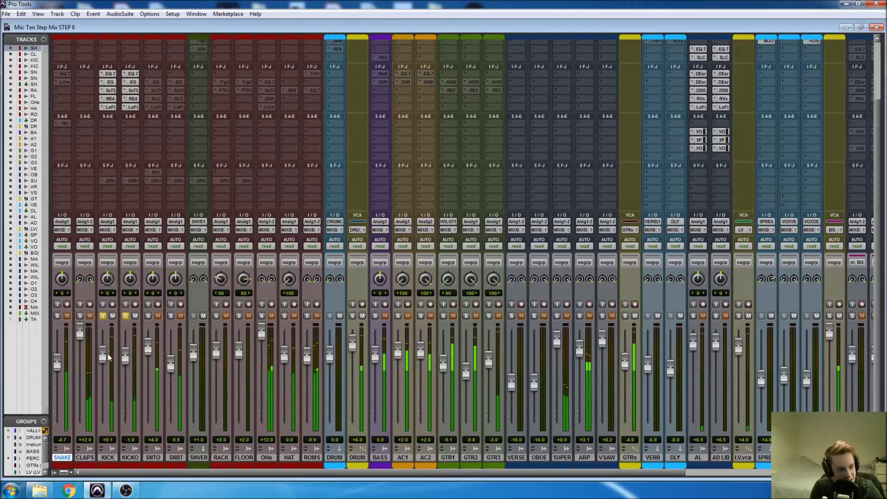
drag(124, 363, 120, 348)
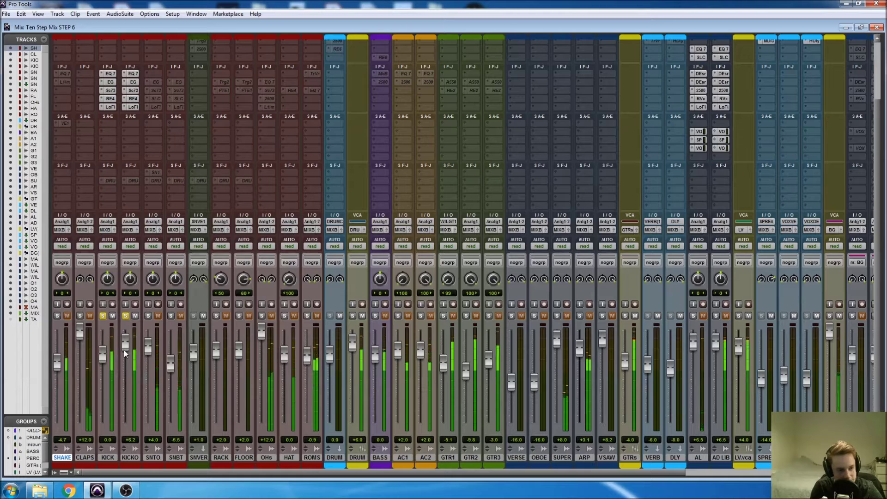
alt+click(123, 344)
drag(102, 355, 104, 342)
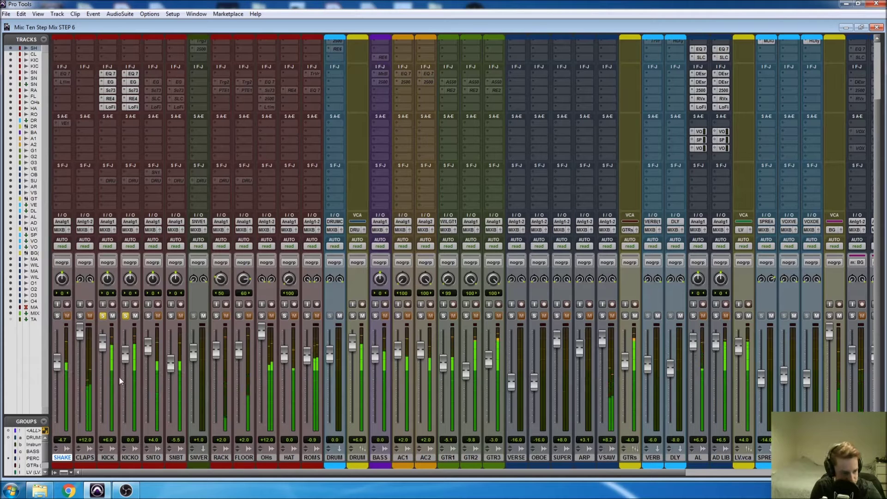
drag(102, 338, 106, 404)
drag(124, 355, 130, 414)
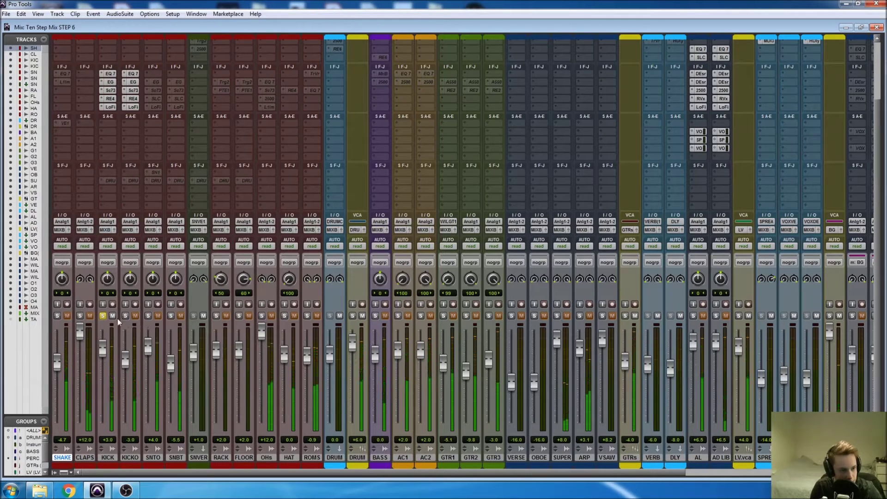
- Solo the SNTO track instead of the kicks and raise its fader to +9.6 dB
ctrl+click(148, 315)
drag(148, 342, 148, 328)
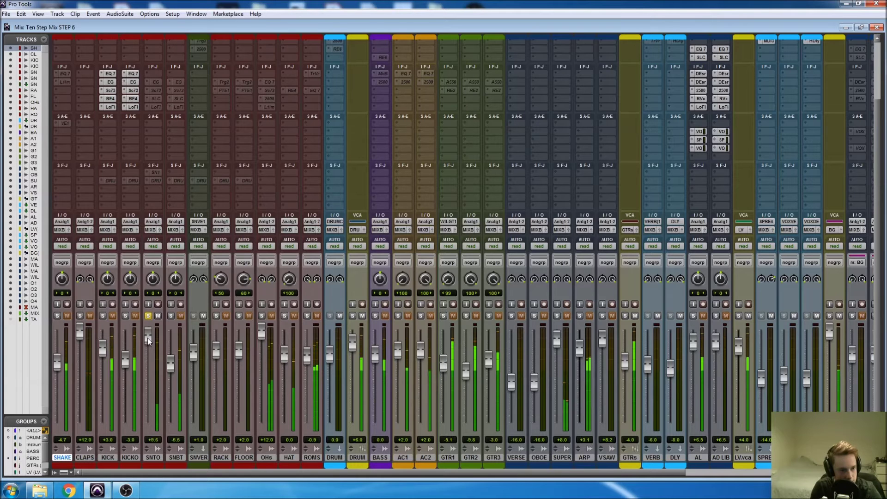
- Open the KICKO track's EQ 7 insert, look over its narrow low-frequency cuts and close it
scroll(196, 304, up, 3)
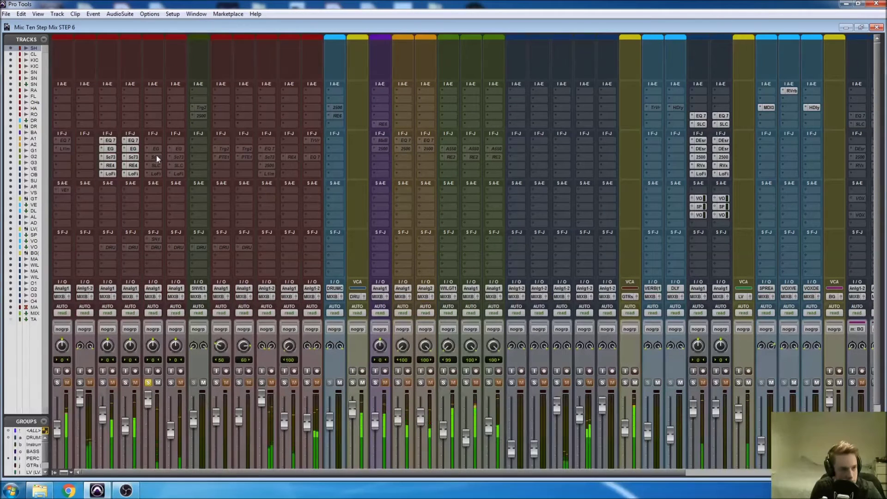
click(132, 141)
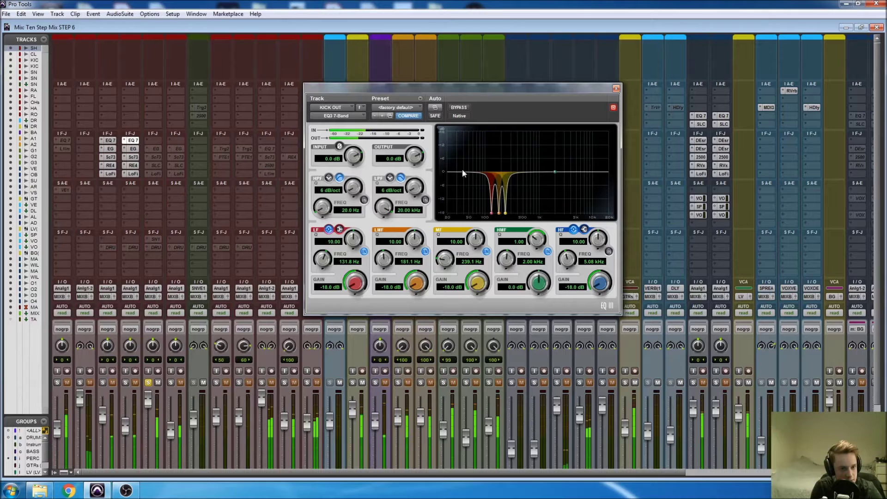
click(616, 89)
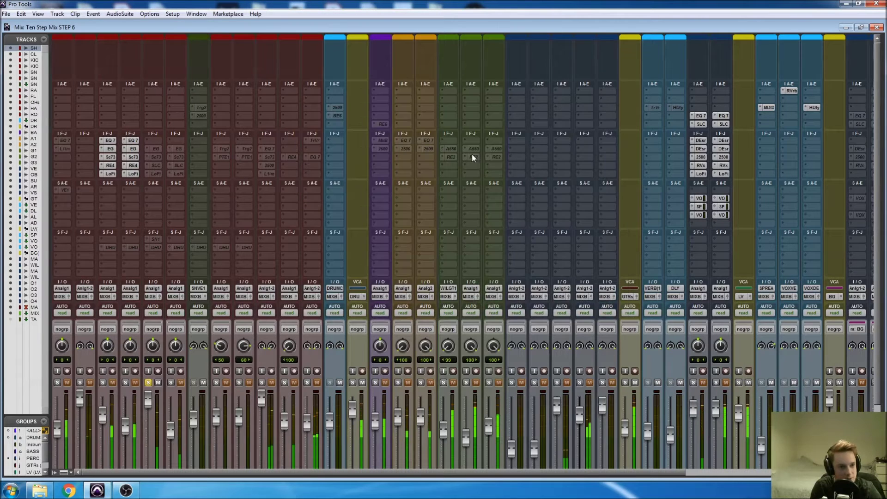
- Make the SNTO track's Expander/Gate, Scheps 73 and SSLChannel inserts active, opening them to audition the snare
right_click(159, 159)
click(163, 159)
click(155, 149)
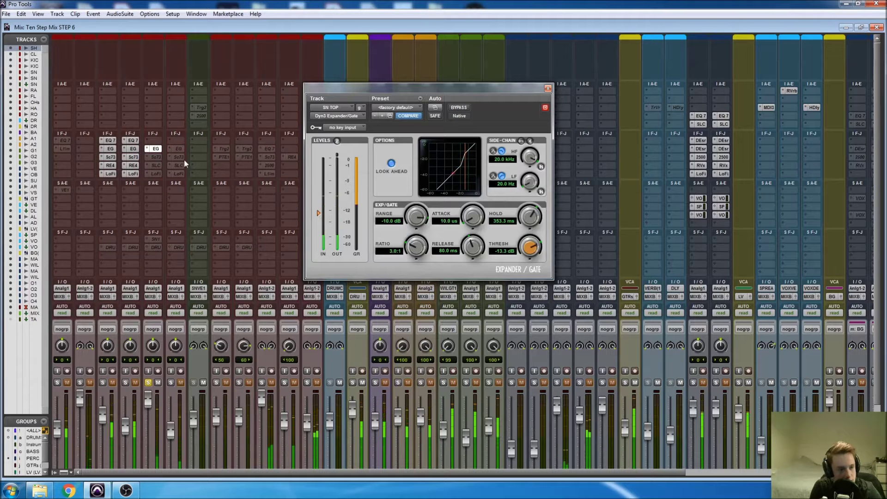
right_click(157, 157)
click(167, 168)
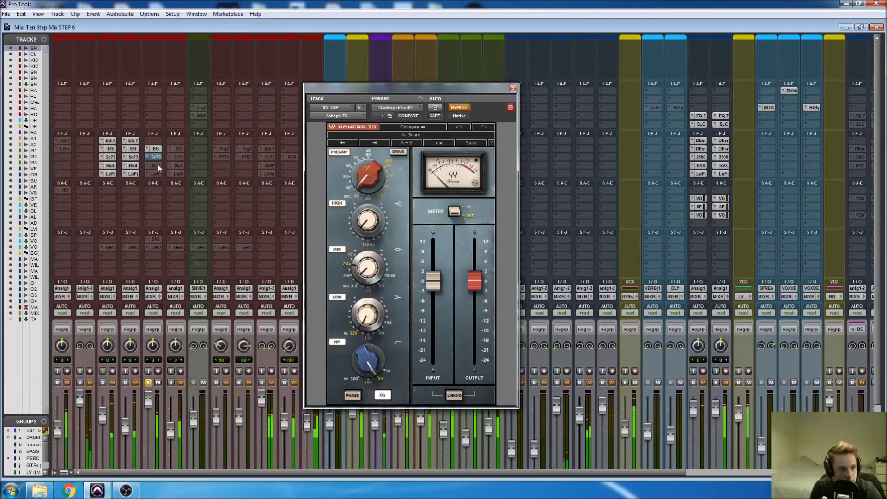
right_click(157, 165)
click(160, 170)
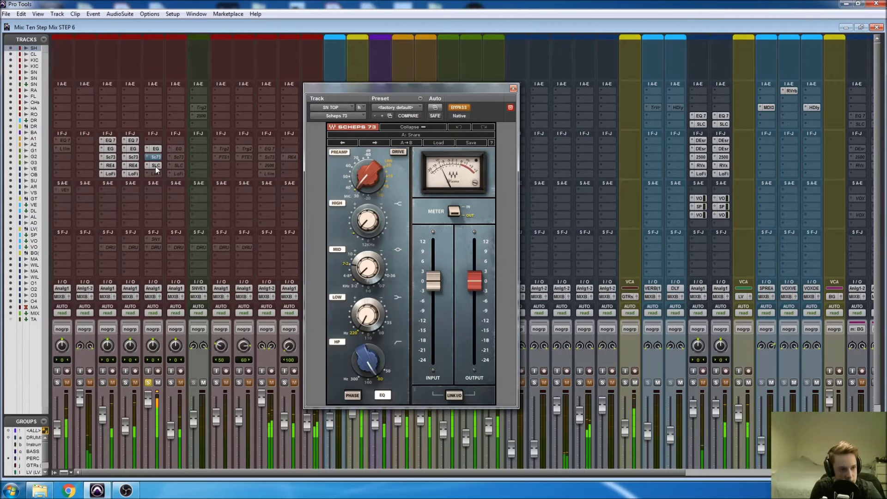
click(155, 165)
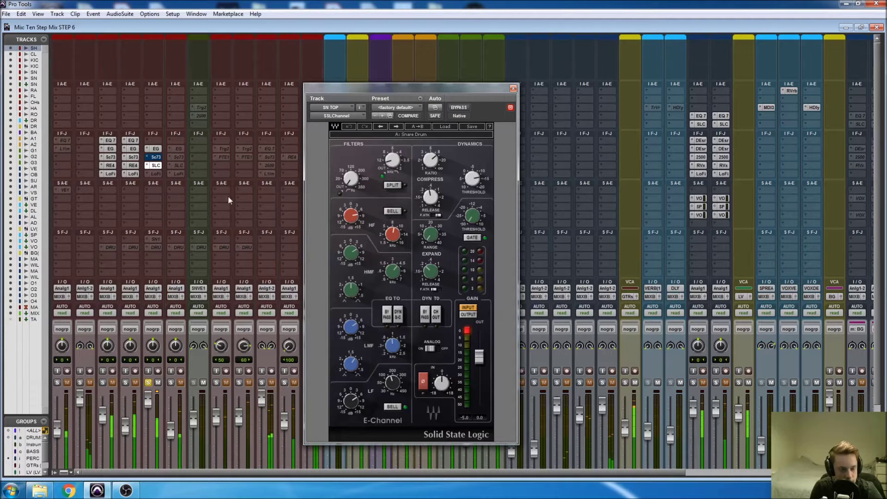
- Compare the SNTO snare with Scheps 73 engaged and bypassed, leave it bypassed and return to SSLChannel
click(155, 157)
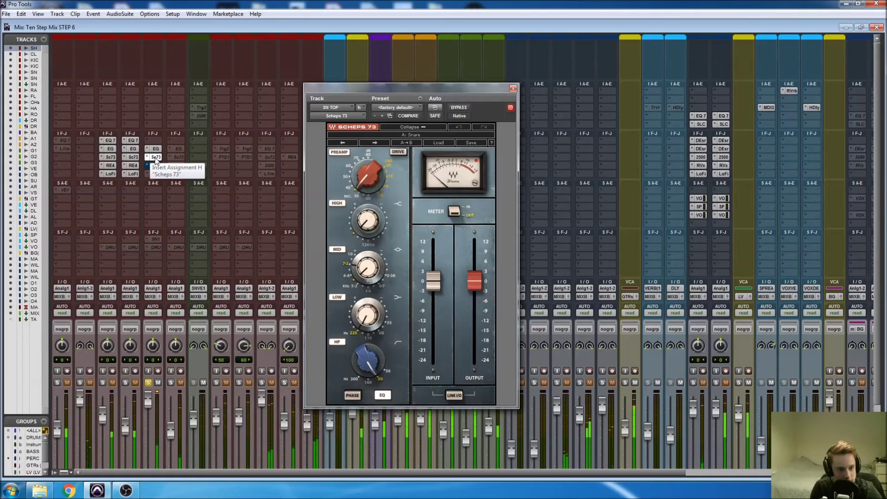
ctrl+click(155, 158)
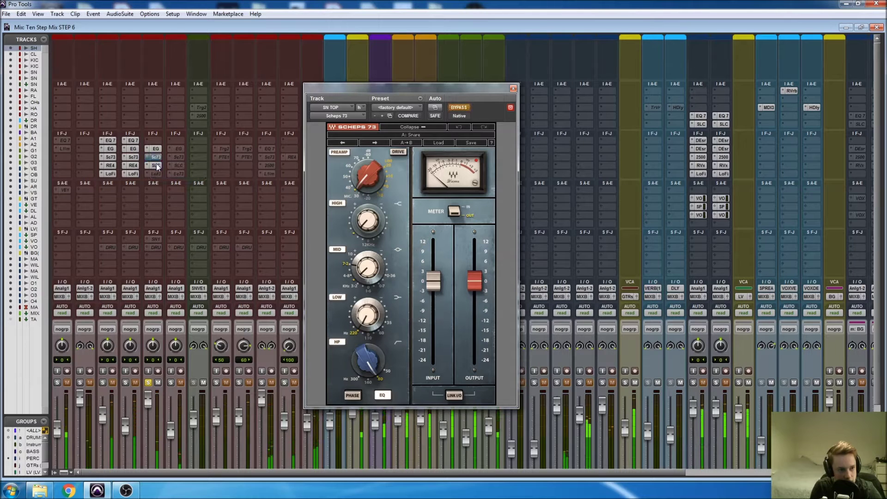
click(156, 165)
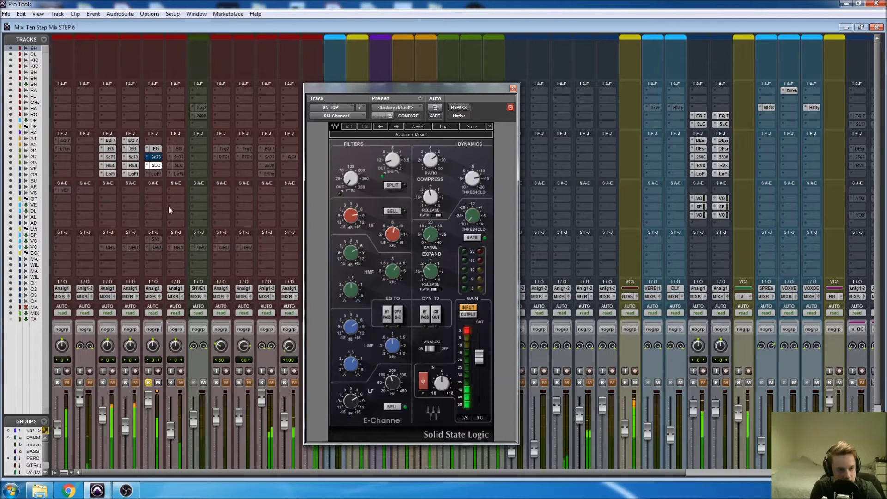
- Make the SNTO track's Lo-Fi insert active and open it
right_click(153, 174)
click(161, 184)
click(154, 173)
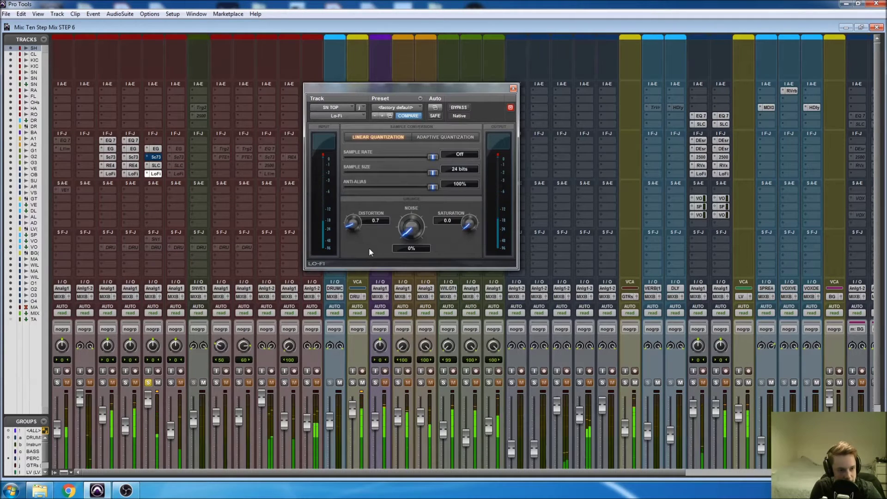
- Balance the snare tracks against the soloed kicks, setting the SNTO fader to +3.0 dB and the SNBT fader to -9.0 dB
scroll(204, 359, down, 2)
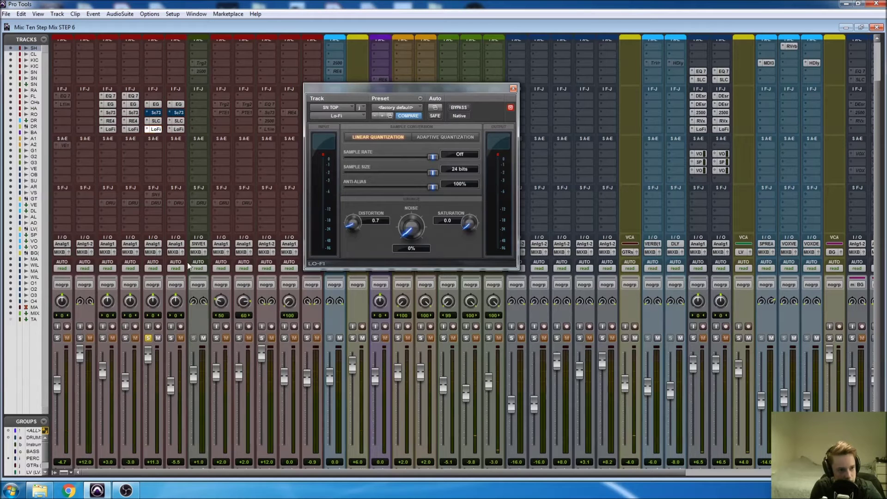
scroll(191, 318, down, 1)
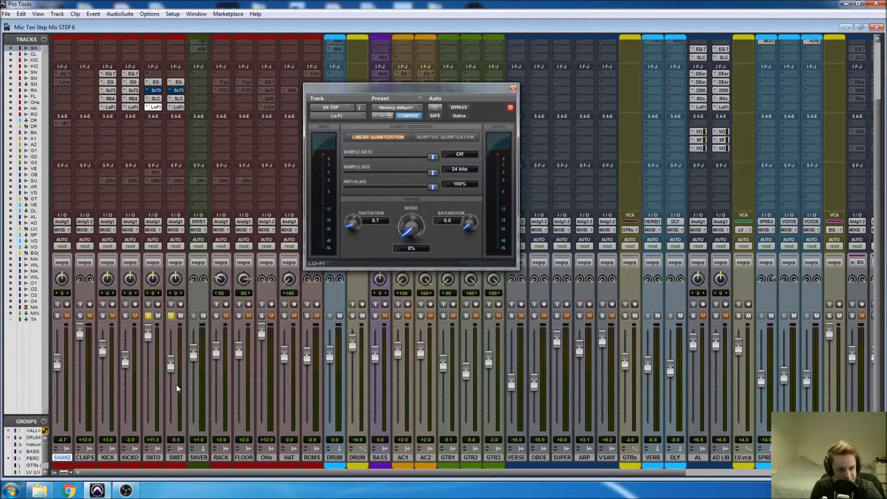
drag(146, 334, 152, 348)
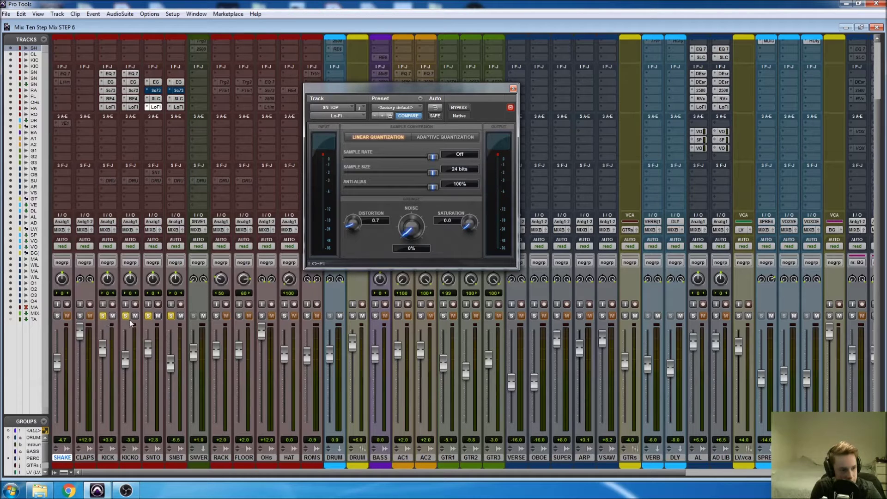
drag(148, 347, 172, 369)
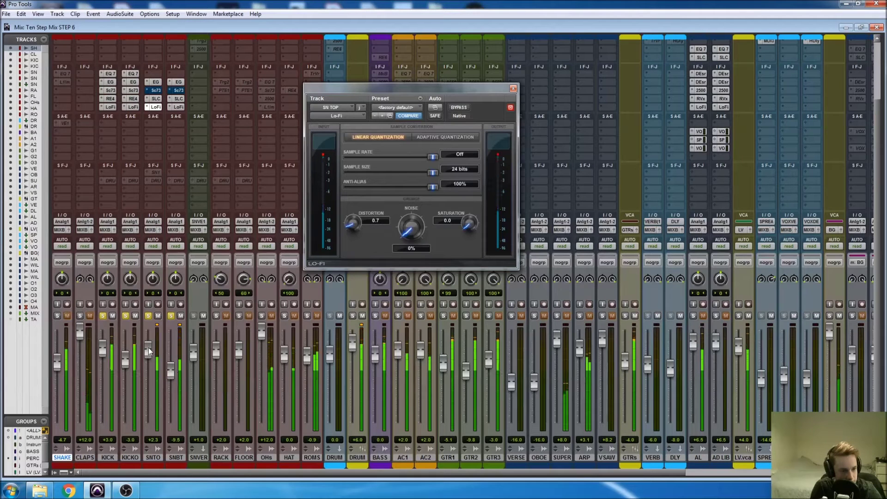
drag(148, 348, 148, 336)
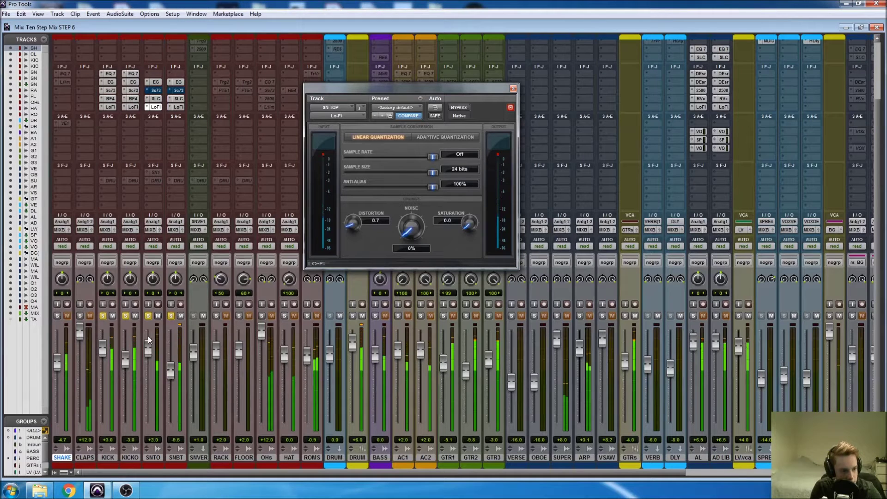
drag(171, 375, 170, 368)
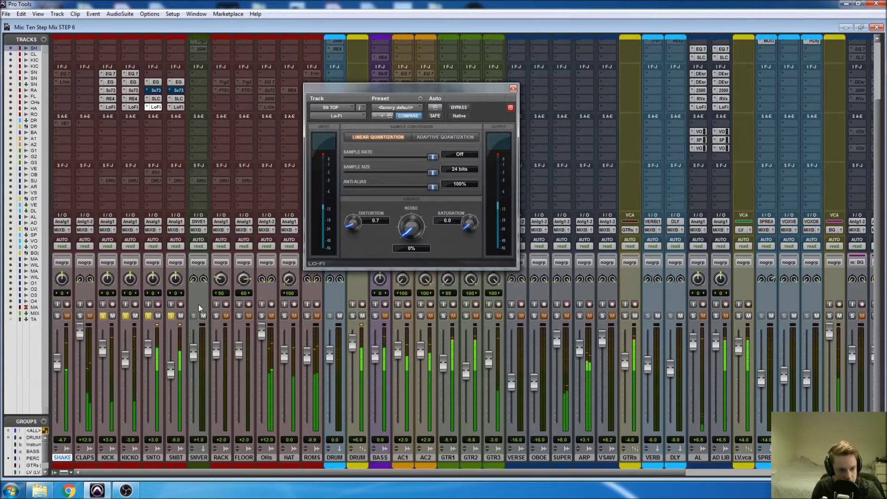
- Make the SNTO track's send F to SN VERB 1 active, check it in its send window and close that window
scroll(198, 304, right, 2)
scroll(157, 277, up, 3)
scroll(155, 270, down, 1)
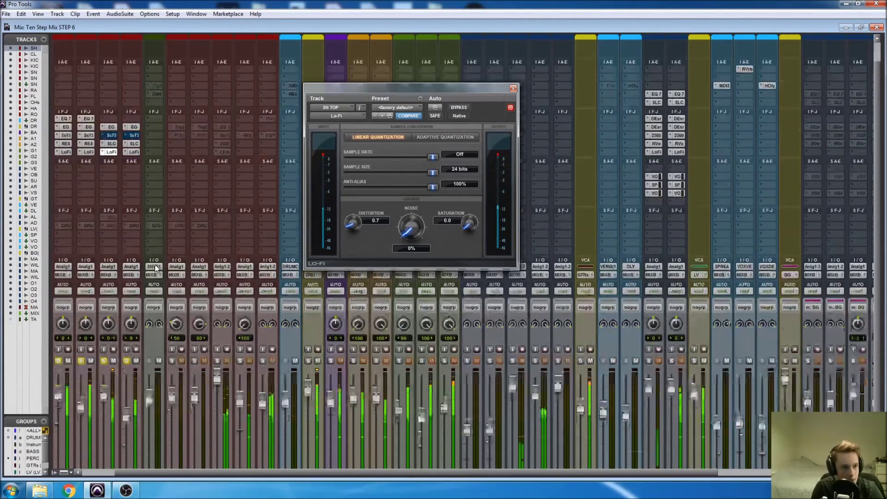
scroll(155, 264, left, 2)
scroll(154, 265, down, 1)
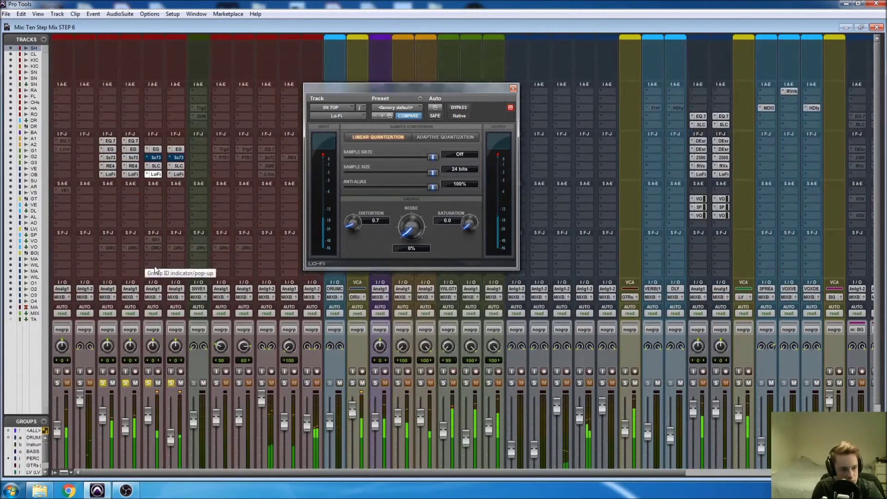
scroll(167, 290, up, 1)
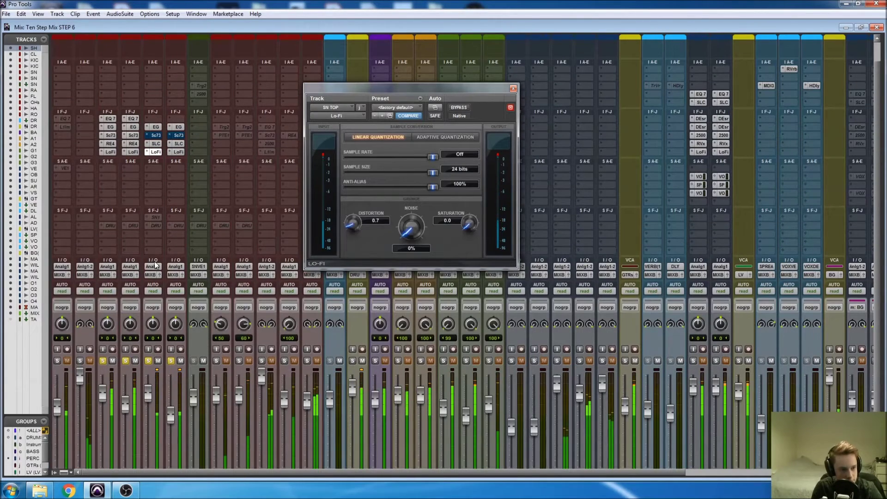
right_click(154, 217)
click(178, 229)
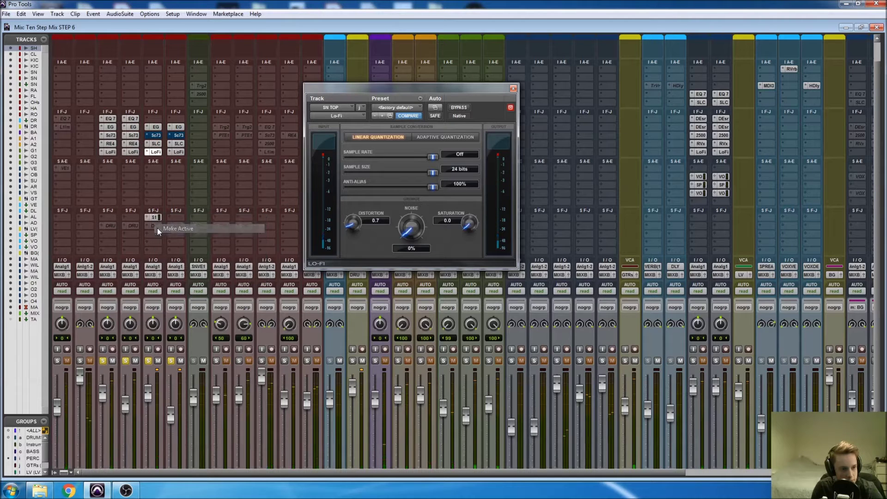
click(154, 217)
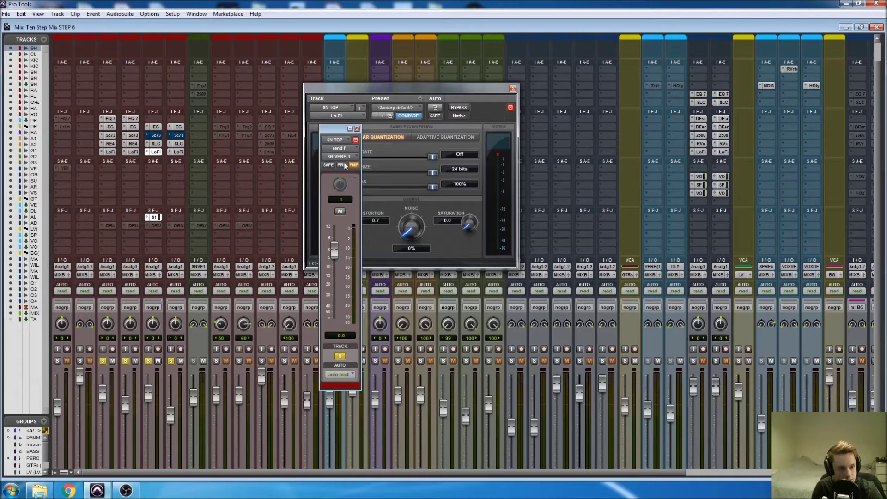
click(357, 129)
- Make the SNVER track's Trigger 2 and 2500 inserts active and open Trigger 2 to show its Black Beauty NRG mic sample
right_click(202, 92)
click(226, 105)
right_click(202, 93)
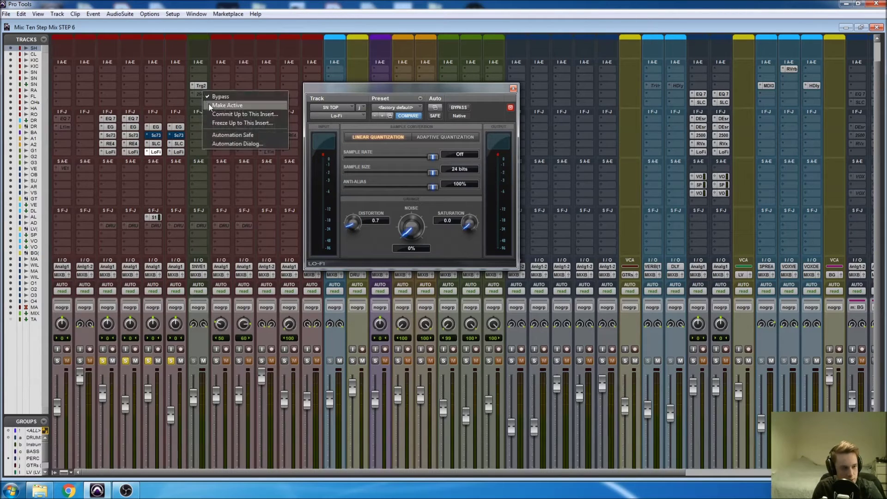
click(209, 104)
click(201, 86)
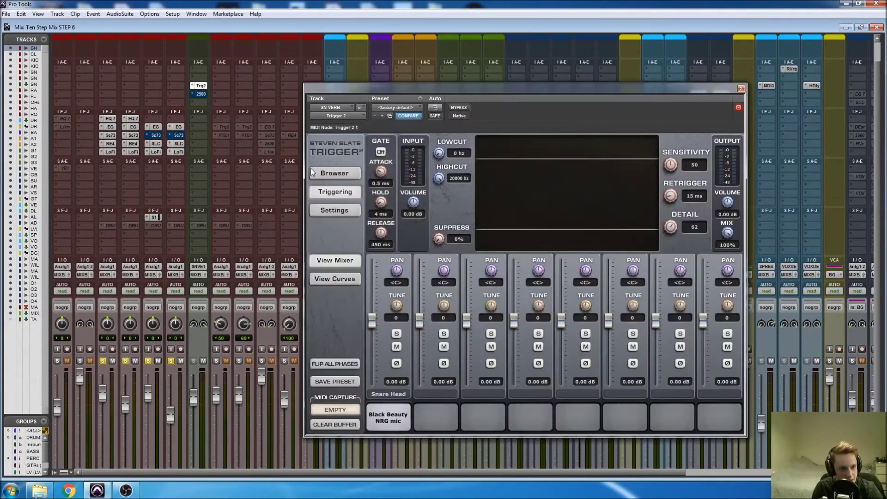
click(392, 421)
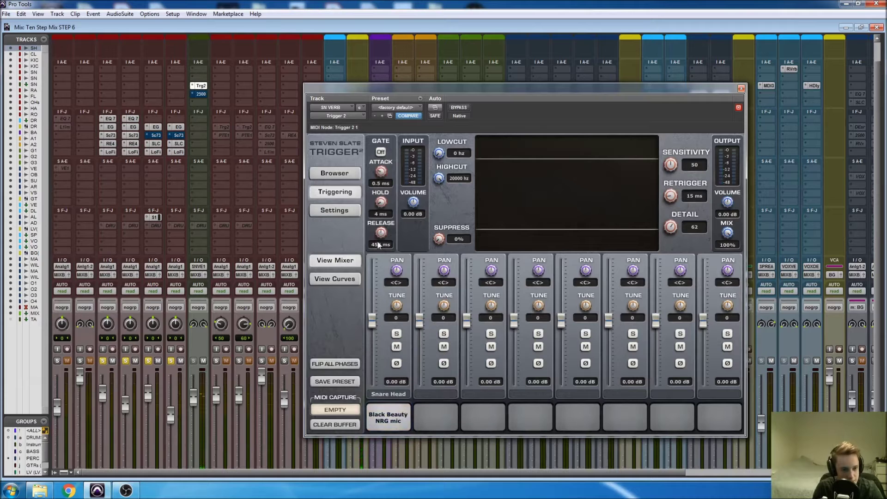
drag(402, 90, 399, 70)
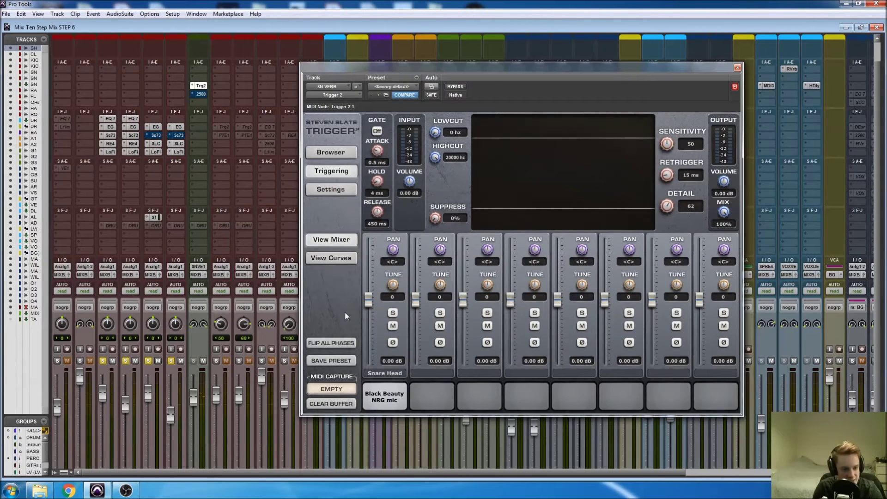
- Inspect the API-2500 compressor on the SNVER track, toggling its bypass, and return to the Trigger 2 insert
click(202, 94)
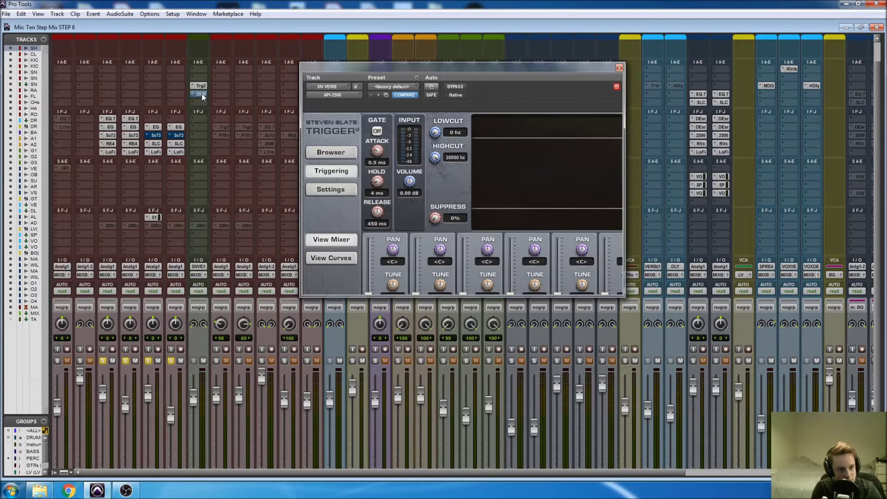
ctrl+click(201, 95)
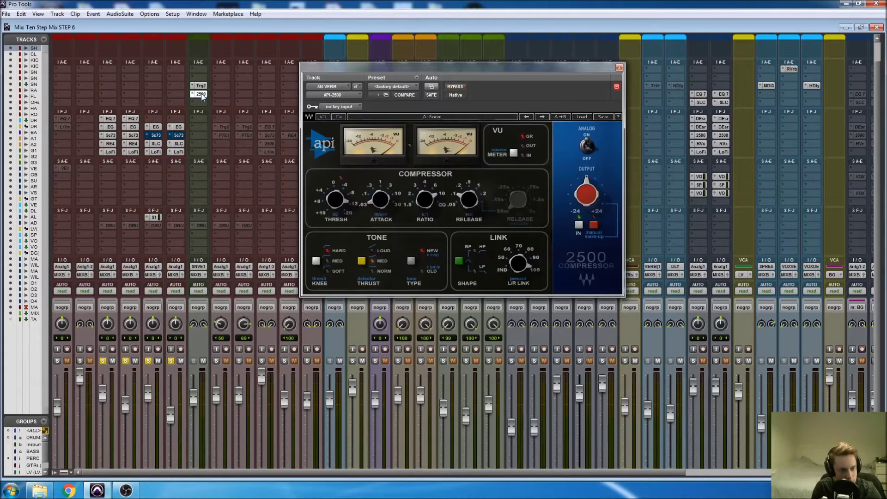
click(201, 87)
click(378, 405)
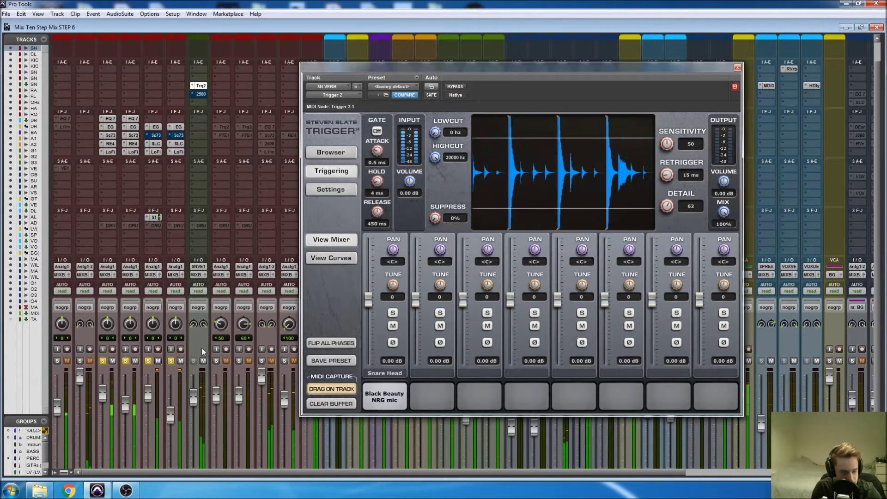
- Lower the SNVER fader to -3.0 dB during playback and close the Trigger 2 plug-in
scroll(201, 348, down, 2)
drag(192, 349, 194, 378)
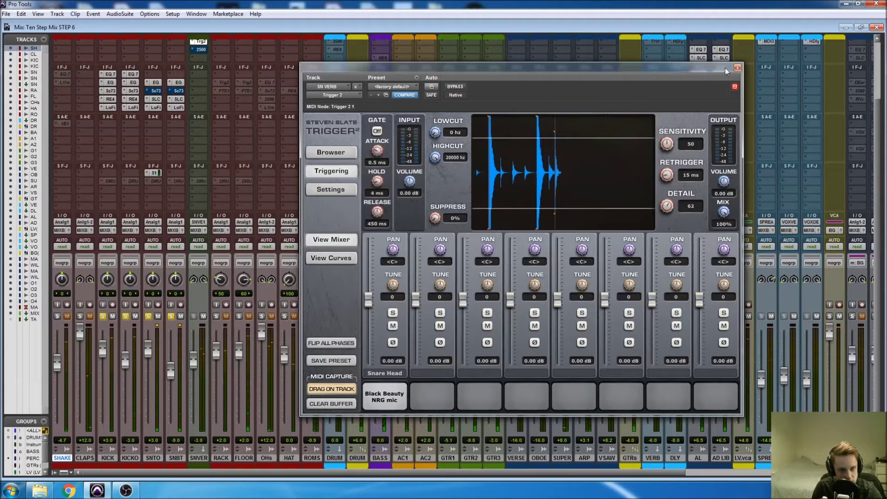
click(738, 67)
- Make the RACK track's Trigger 2 insert active, open it and solo the RACK track
scroll(248, 362, up, 3)
scroll(222, 367, down, 3)
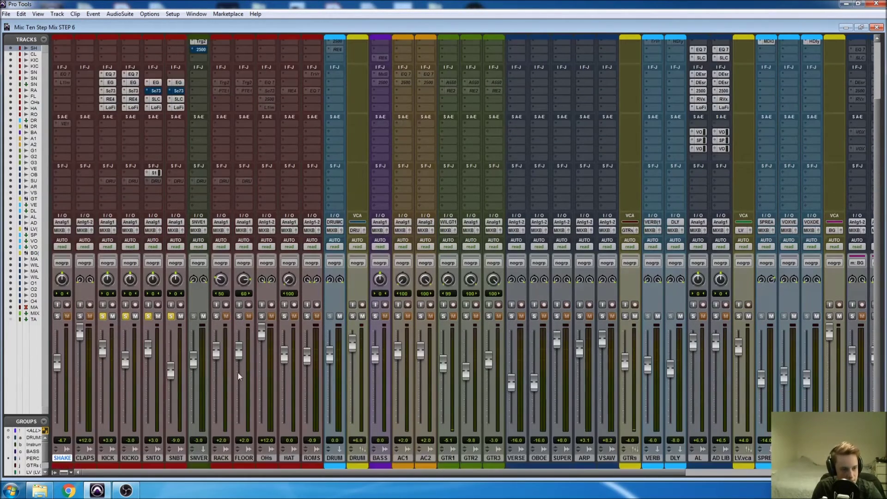
scroll(231, 323, up, 3)
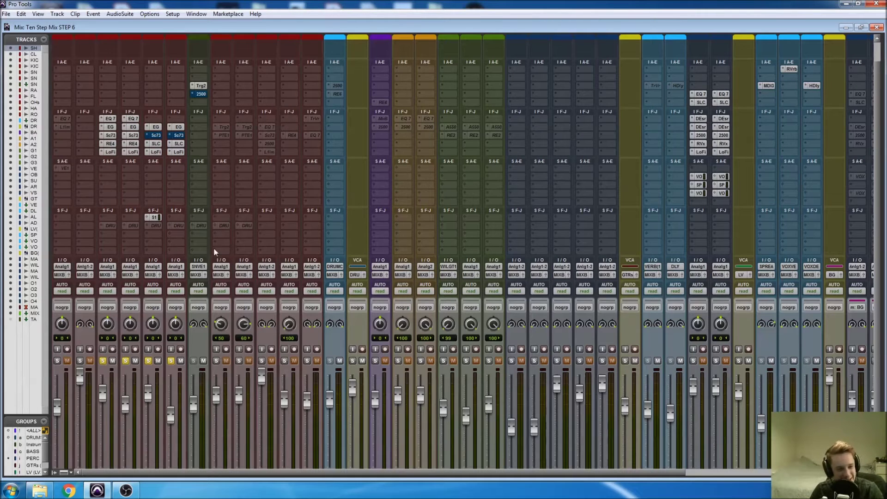
right_click(222, 127)
click(231, 139)
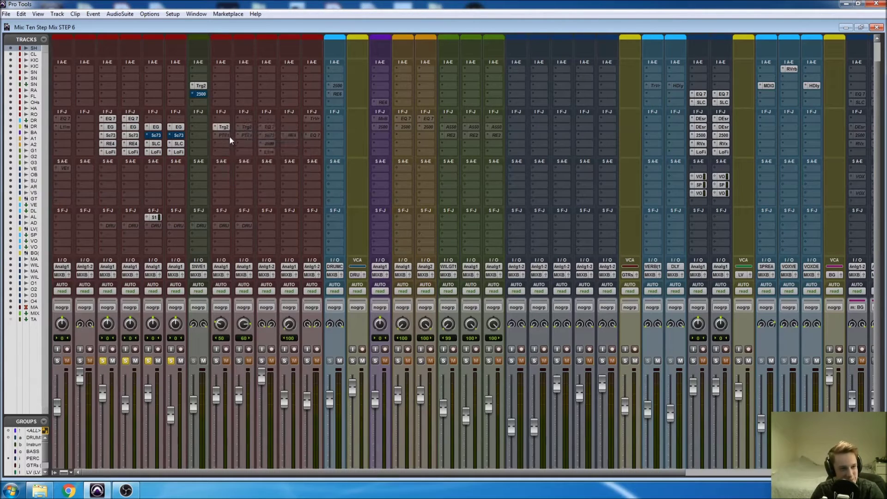
click(224, 128)
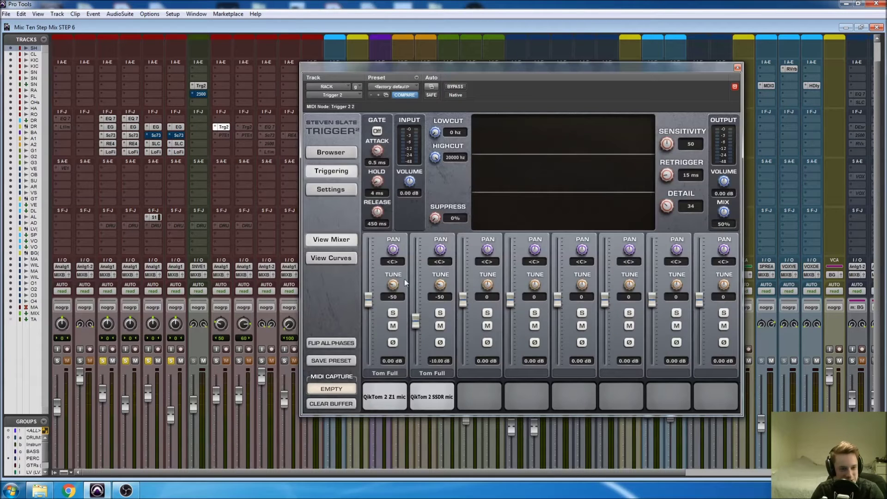
click(216, 360)
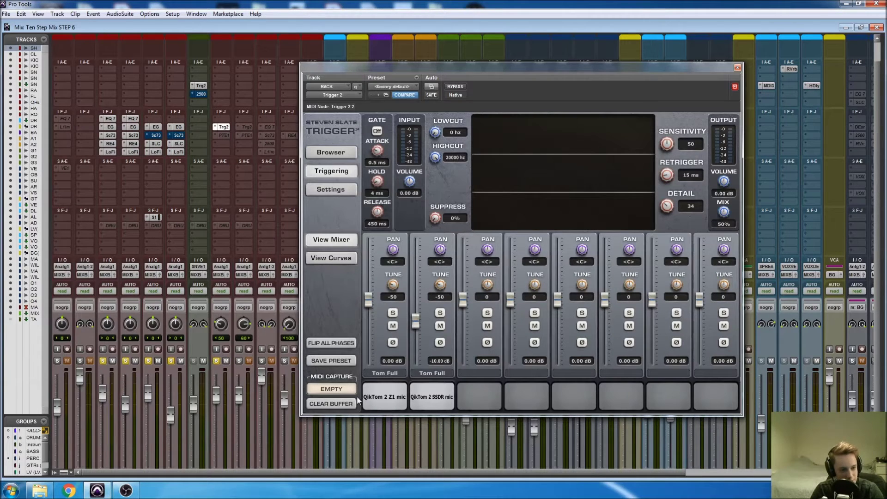
- Audition the QikTom 2 Z1 and SSDR samples in the RACK track's Trigger 2 and raise the RACK fader to +11.6 dB
click(380, 400)
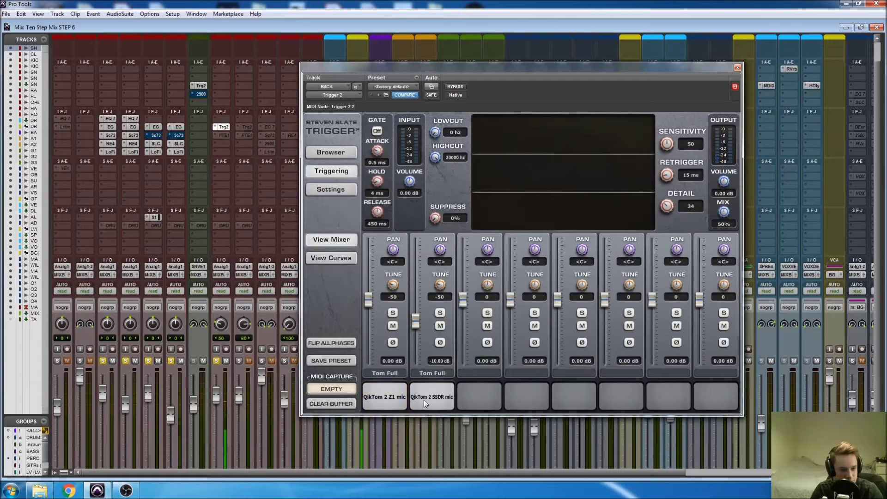
drag(215, 395, 215, 375)
click(391, 396)
click(420, 395)
click(378, 398)
click(414, 394)
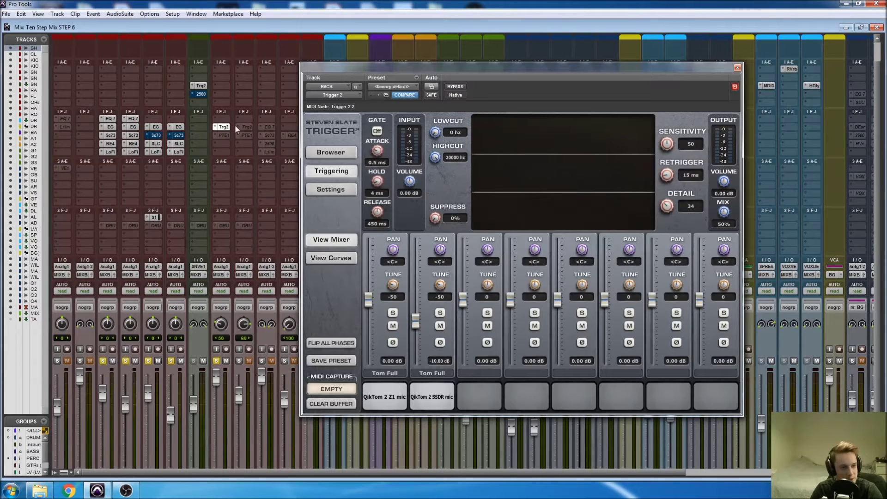
- Make the RACK track's PuigTec EQP1A insert active, open it to inspect its low and high frequency boosts, and close it
right_click(223, 136)
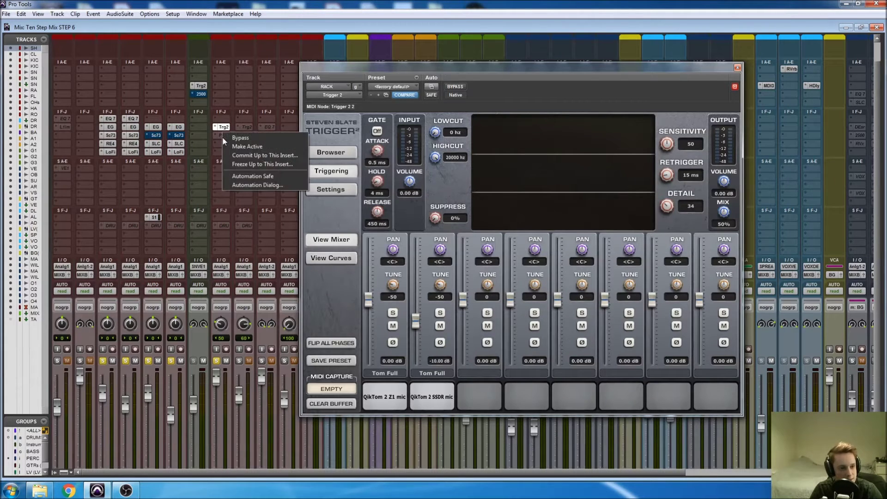
click(236, 145)
click(221, 136)
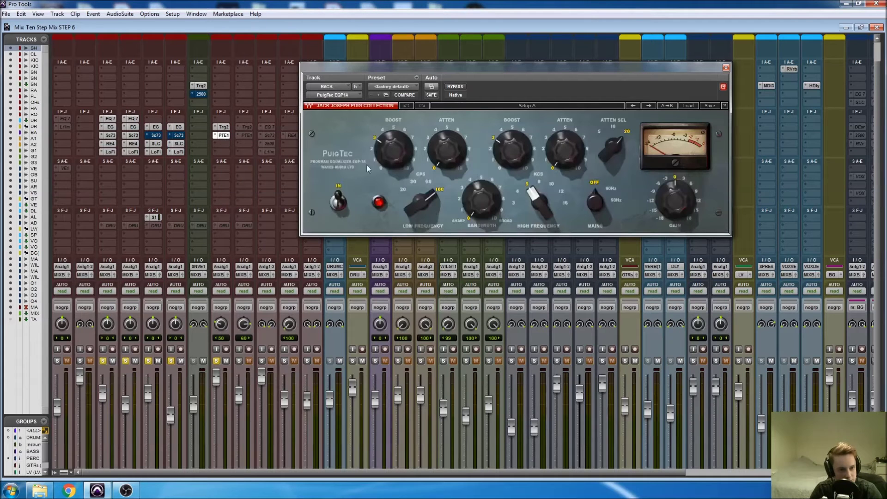
click(383, 155)
key(Tab)
key(Tab)
key(Tab)
click(532, 219)
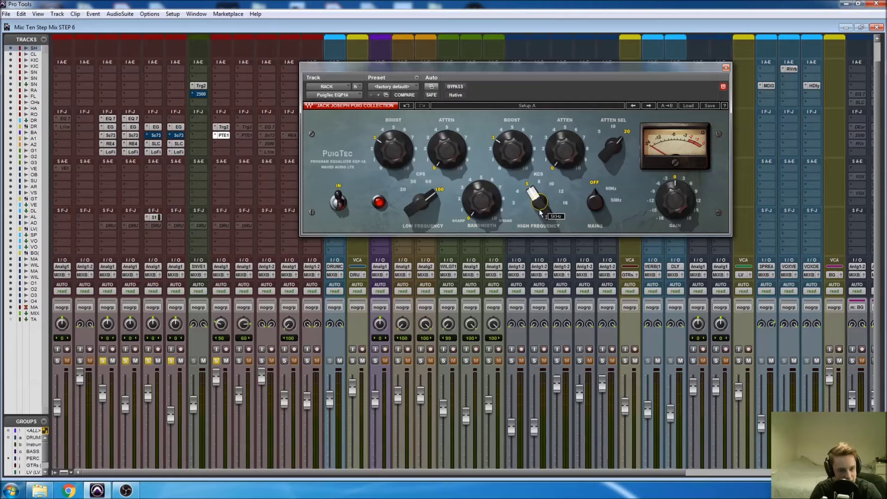
click(726, 67)
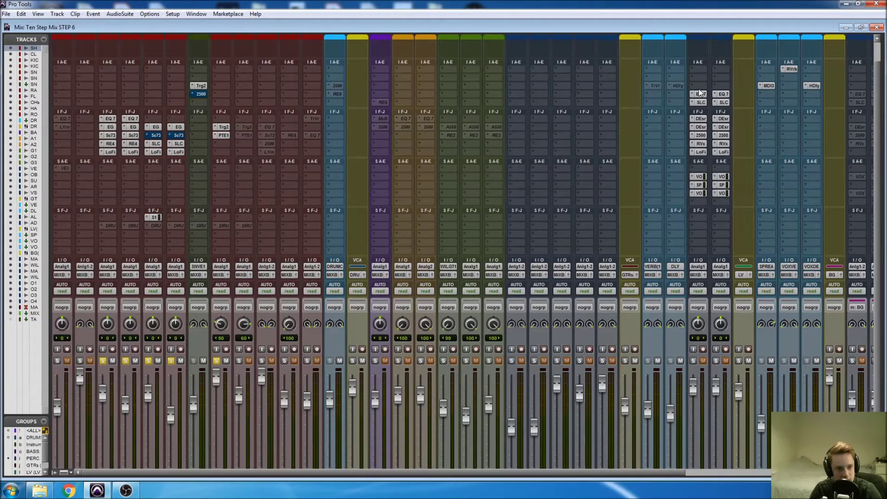
- Make the FLOOR track's Trigger 2 and PuigTec inserts active and open its Trigger 2
right_click(243, 127)
click(251, 135)
right_click(245, 134)
click(256, 146)
click(246, 128)
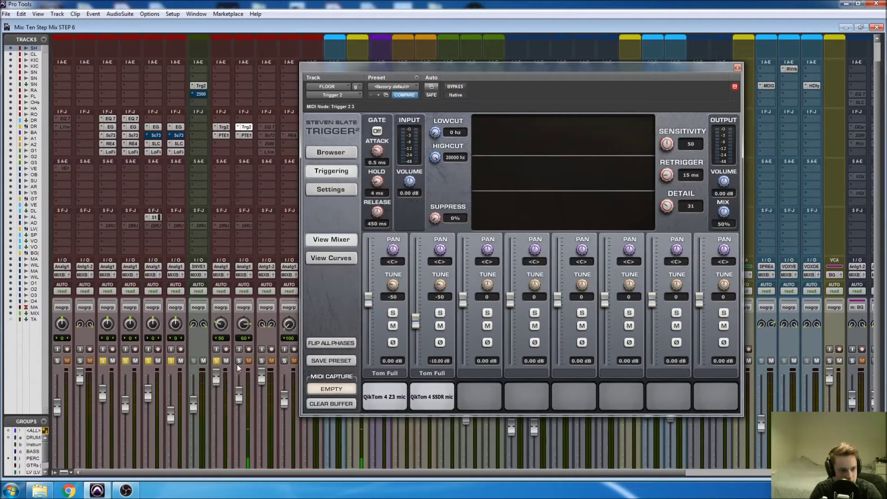
- Audition the QikTom 4 Z3 and SSDR samples, raise the FLOOR fader to +11.8 dB, and close Trigger 2
click(388, 397)
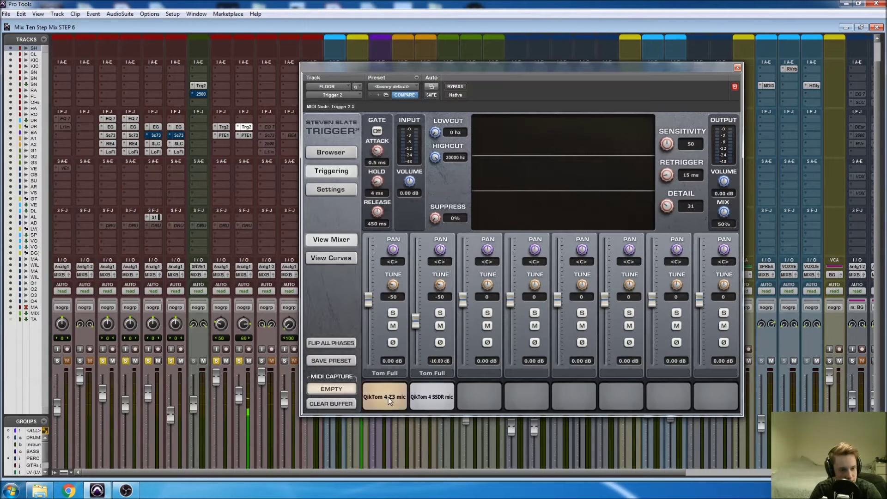
click(388, 397)
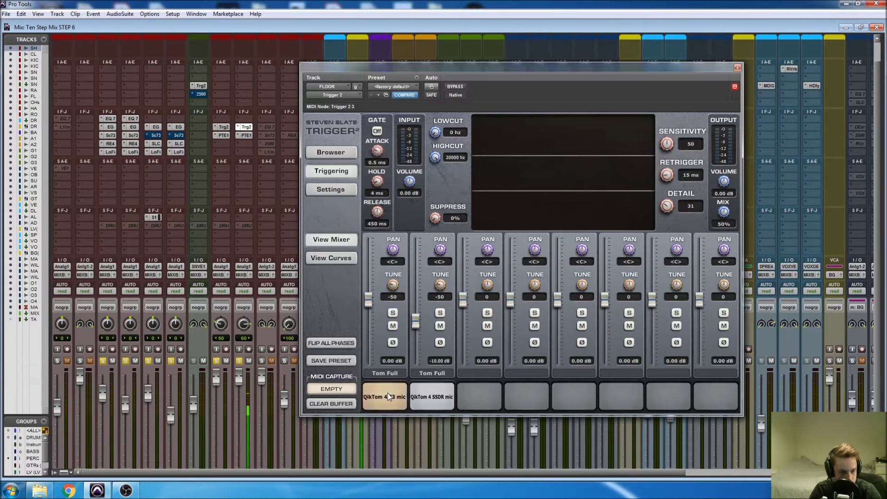
click(432, 395)
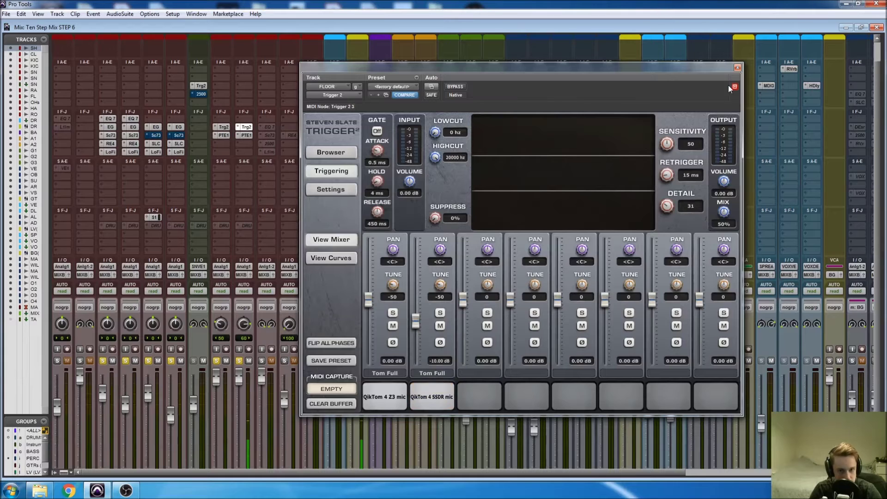
click(738, 68)
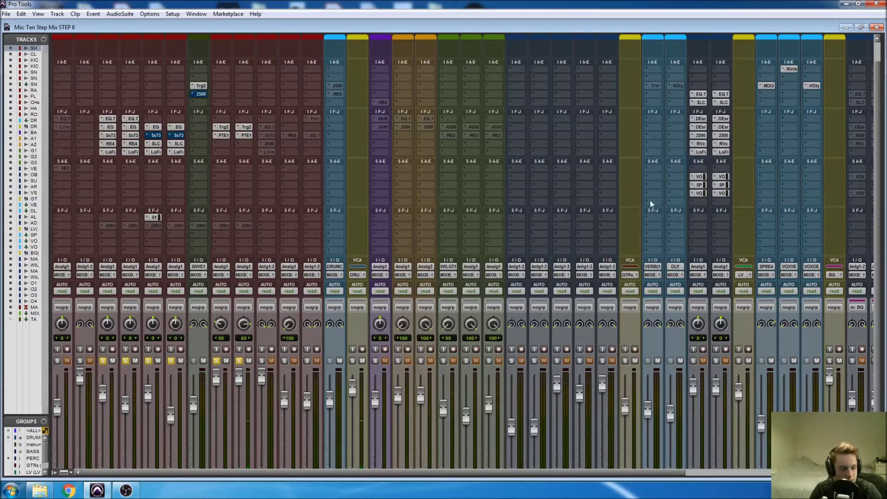
- Place the Edit window cursor at the tom hits around 2:29 on RACK, play the section, and return to the Mix window
scroll(309, 337, down, 2)
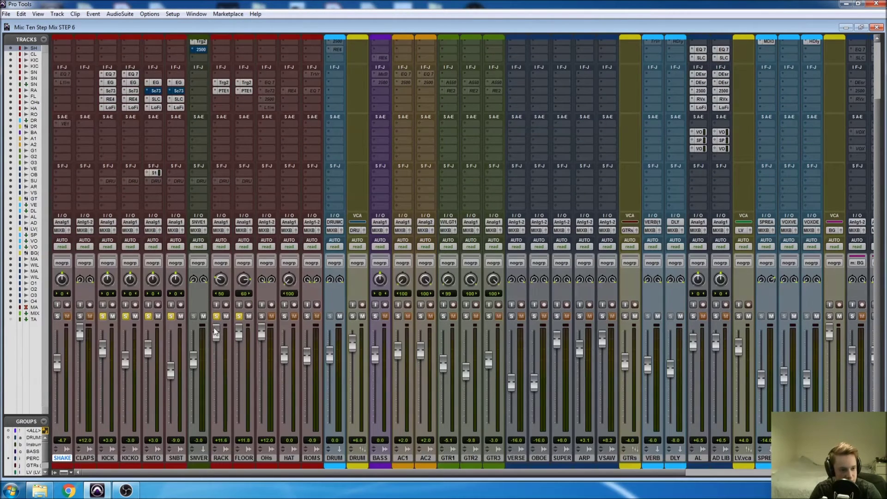
key(ctrl+equal)
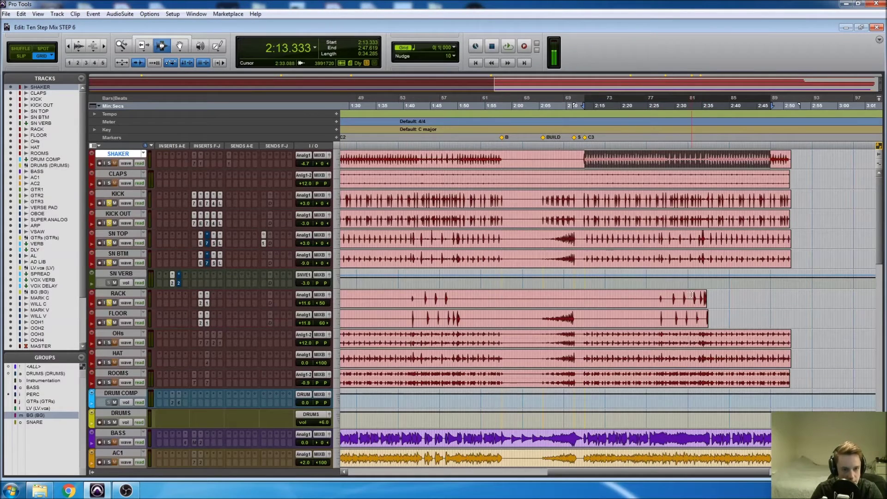
click(676, 301)
key(ctrl+bracketright)
key(ctrl+bracketright)
key(ctrl+bracketright)
key(space)
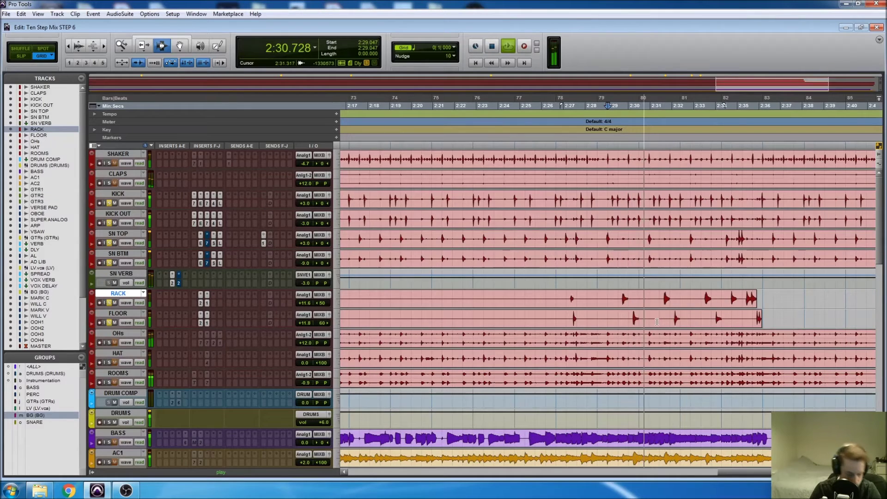
key(ctrl+equal)
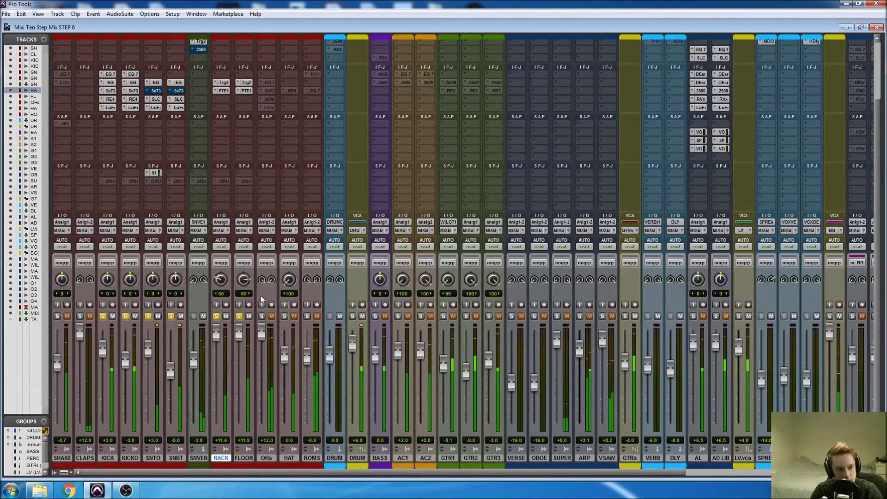
- Set the Trigger 2 mix to 20% on both the RACK and FLOOR tracks
scroll(259, 298, up, 2)
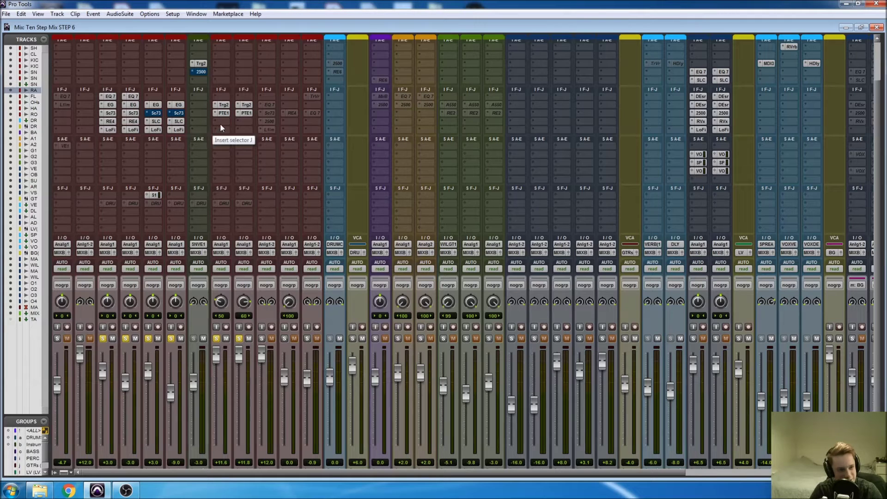
click(223, 105)
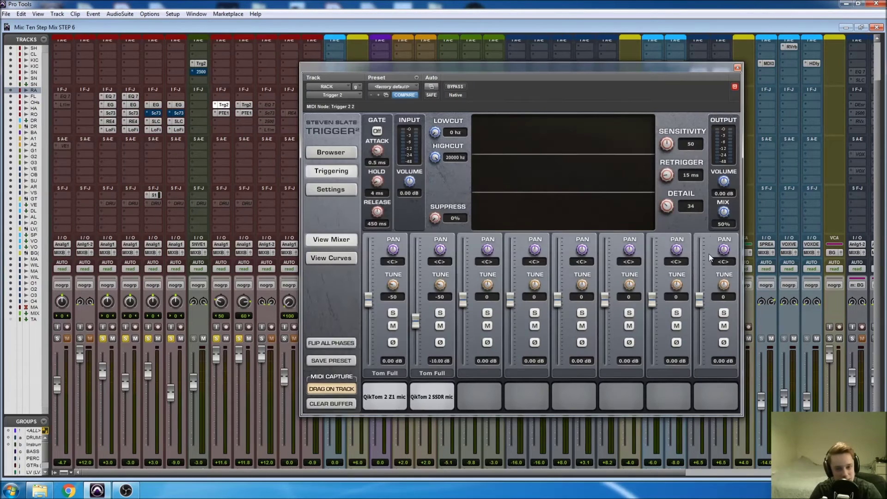
drag(724, 213, 723, 229)
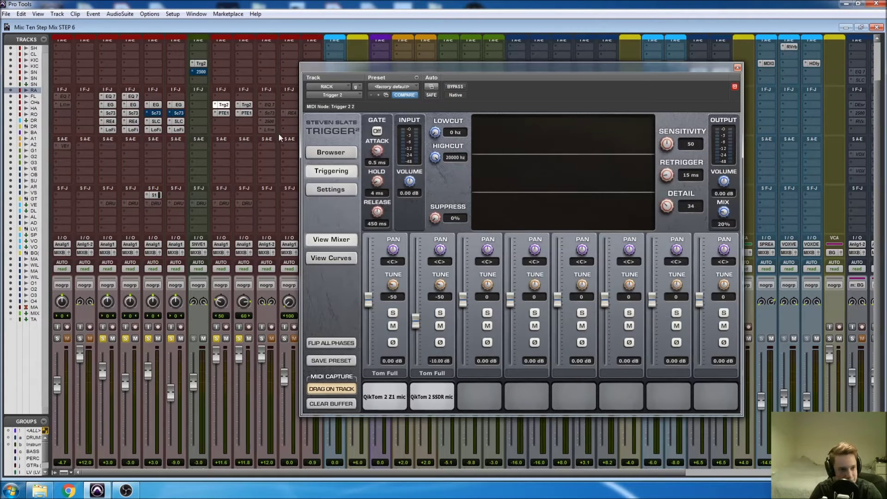
click(246, 106)
drag(726, 224, 720, 250)
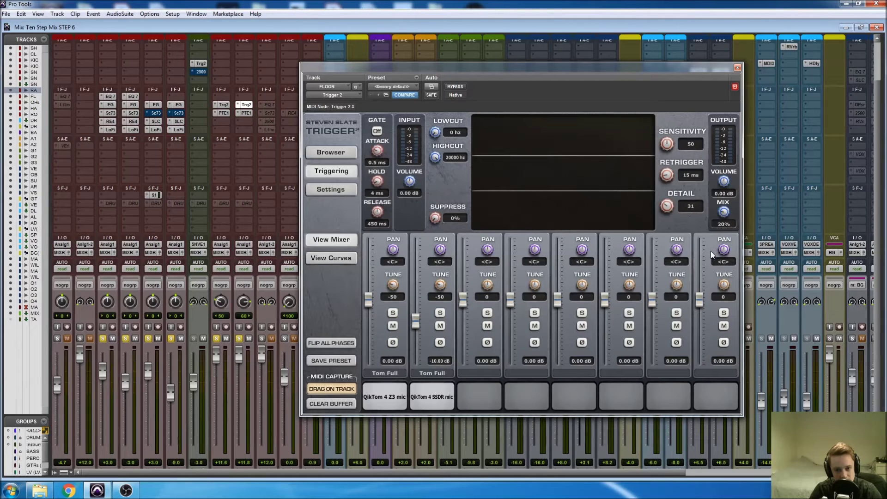
- Play the tom section, close Trigger 2 and lower the RACK and FLOOR faders to +5.3 dB
key(space)
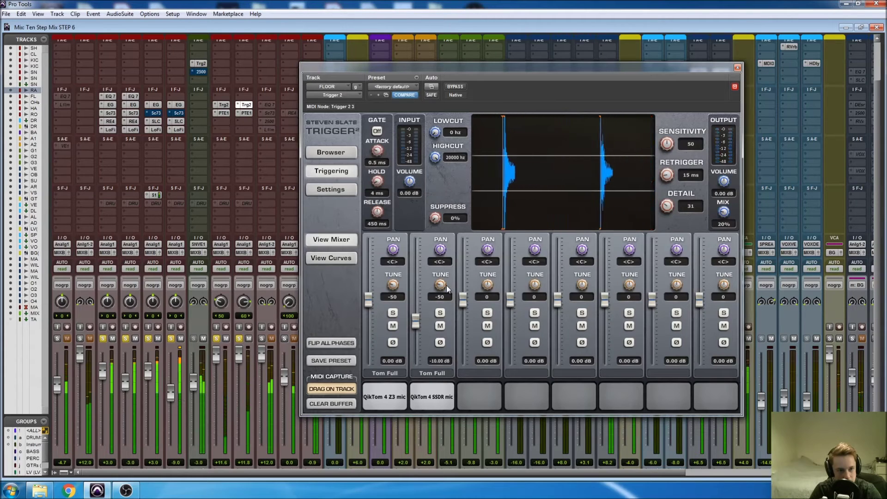
click(737, 68)
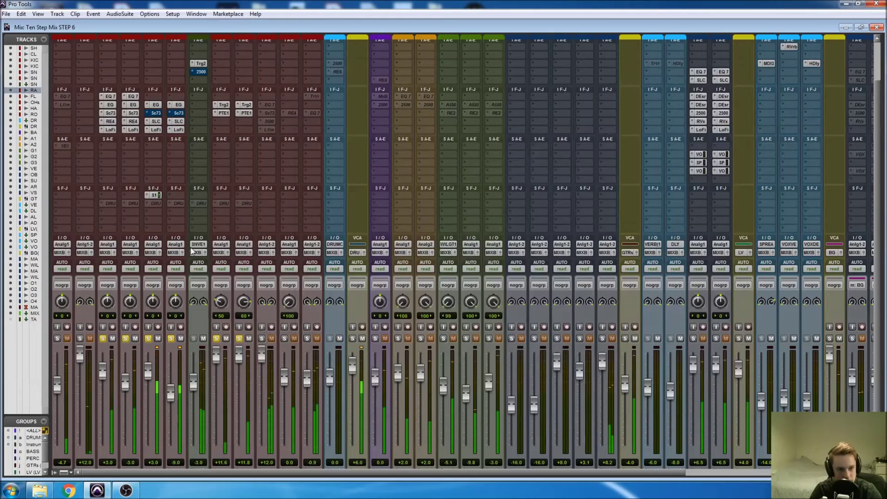
scroll(268, 314, down, 2)
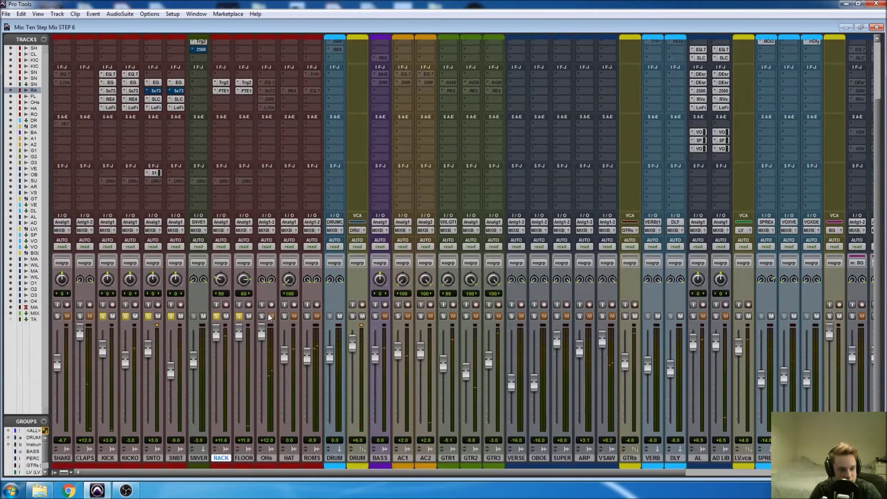
- Check the name of the DRUM COMP track and review its channel strip beside the drum tracks
double_click(336, 460)
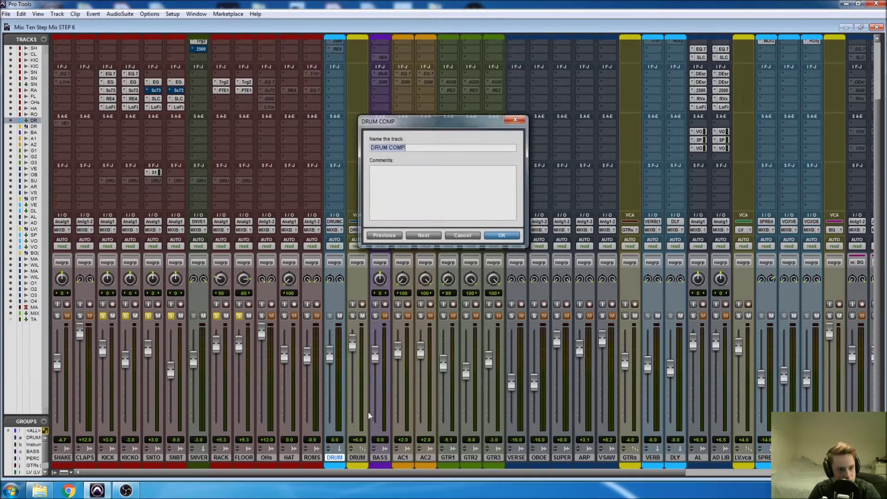
key(Return)
scroll(332, 307, up, 3)
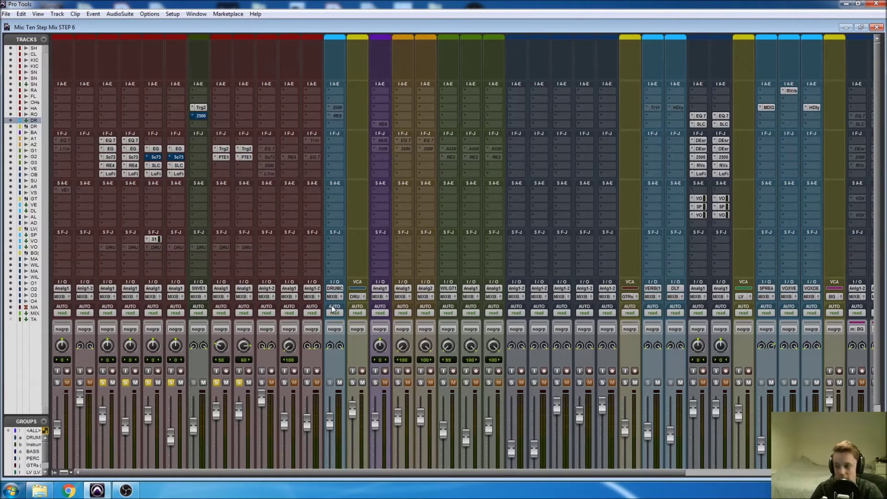
scroll(124, 377, down, 2)
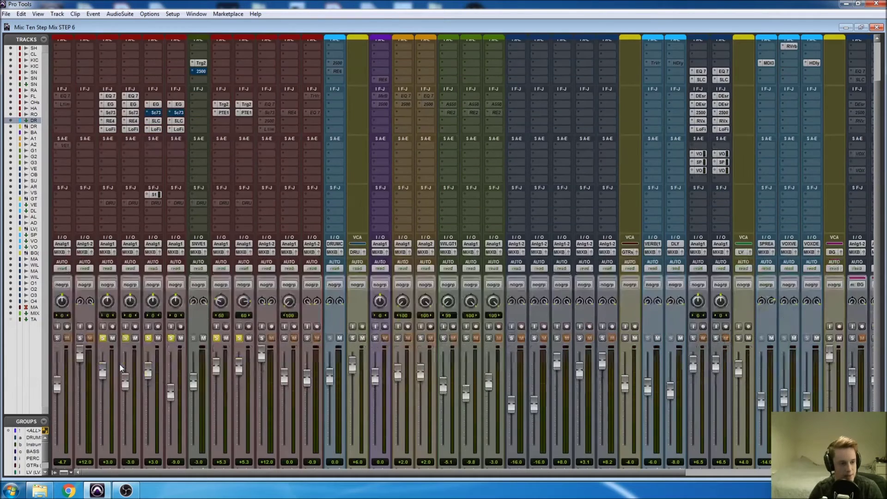
scroll(204, 273, down, 1)
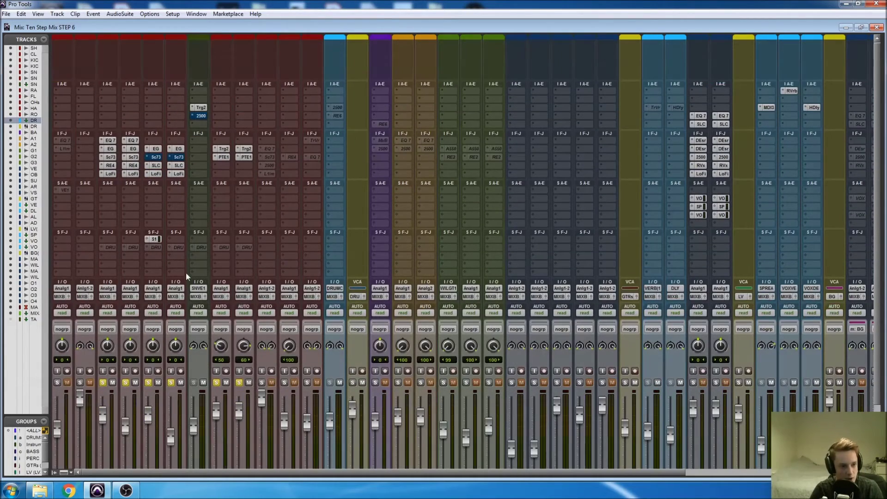
- Make the drum compression sends active on KICK, KICK OUT, SN TOP, SN BTM, RACK and FLOOR together, and on SN VERB
click(107, 457)
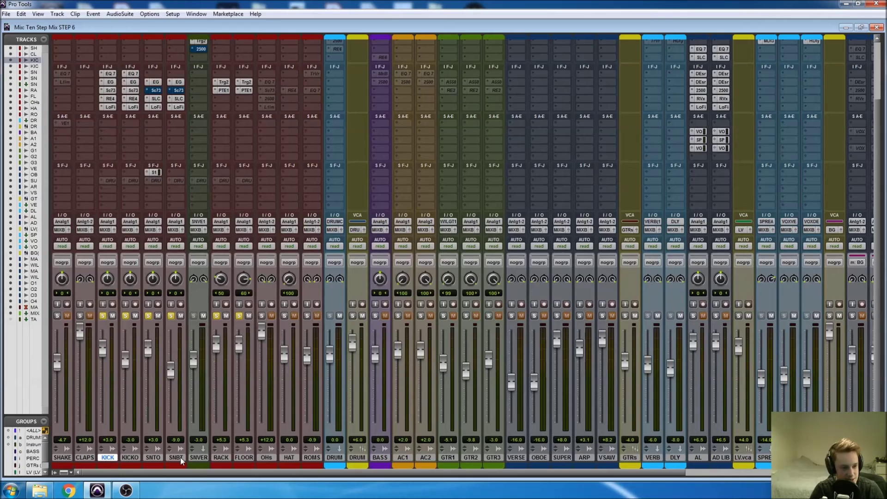
shift+click(175, 457)
ctrl+click(221, 457)
ctrl+click(244, 457)
scroll(140, 276, up, 3)
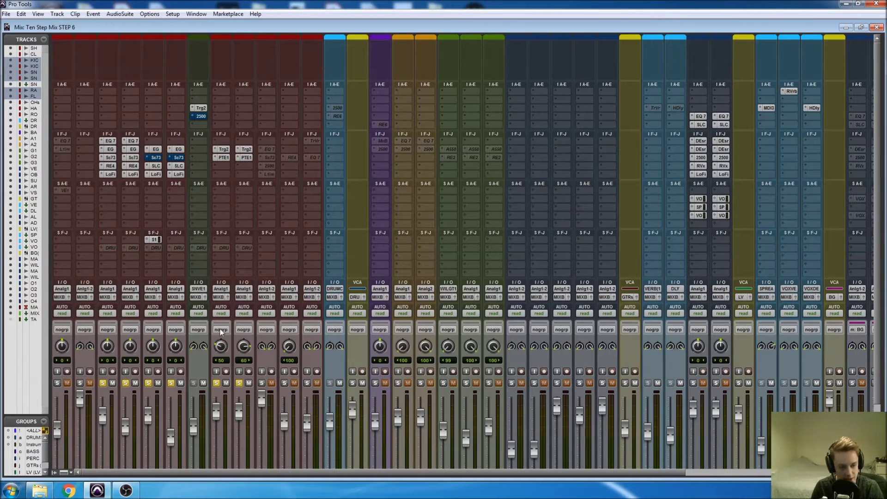
scroll(262, 359, down, 2)
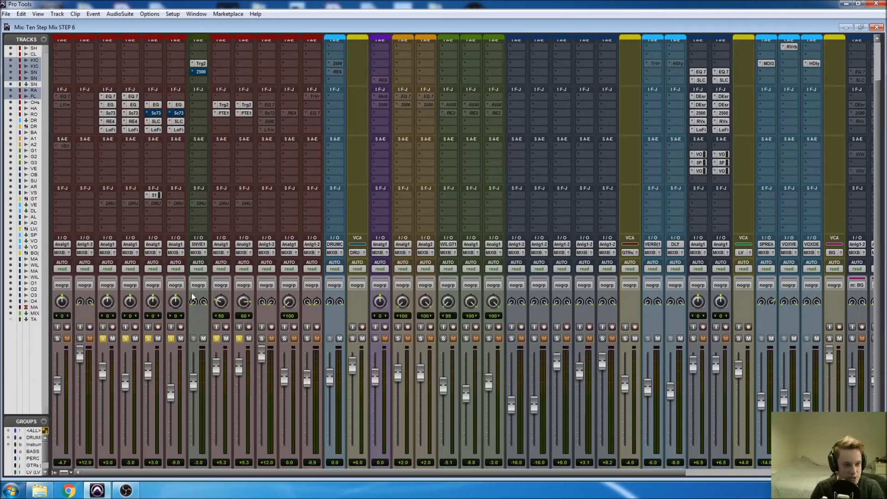
right_click(112, 204)
click(123, 212)
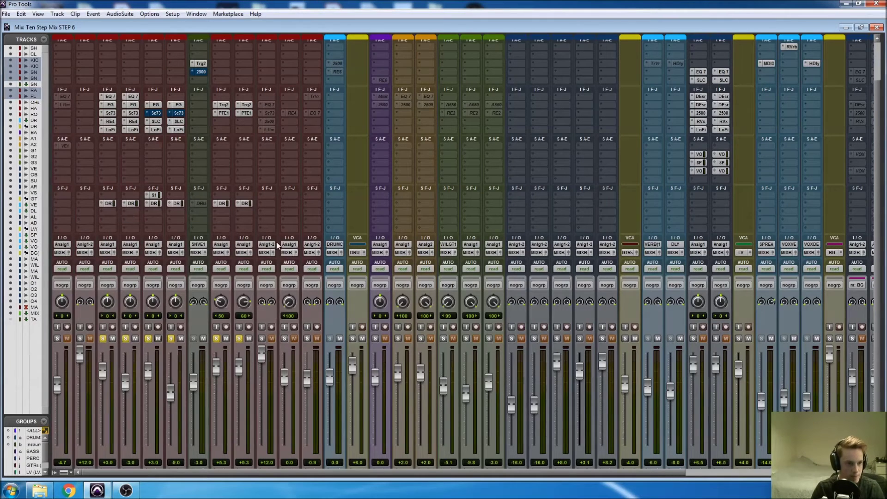
right_click(201, 203)
click(212, 210)
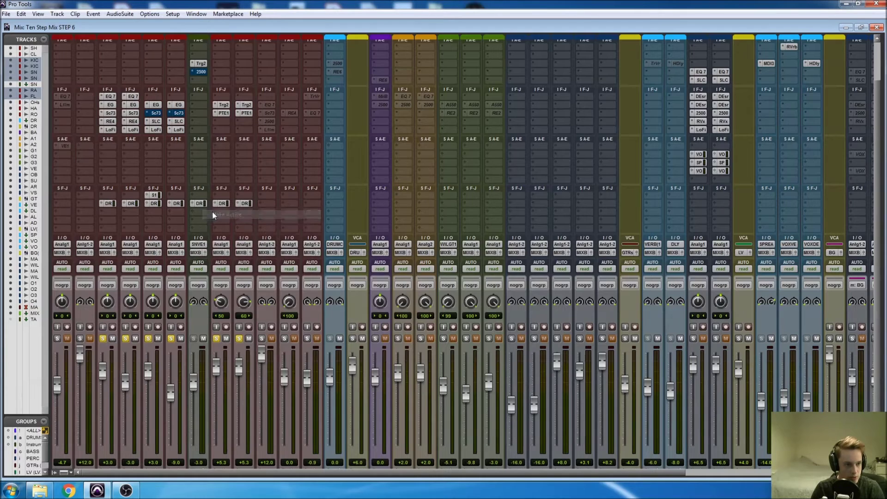
- Make the API-2500 insert on the DRUM COMP track active, open it and start playback to hear the parallel compression
scroll(309, 220, up, 2)
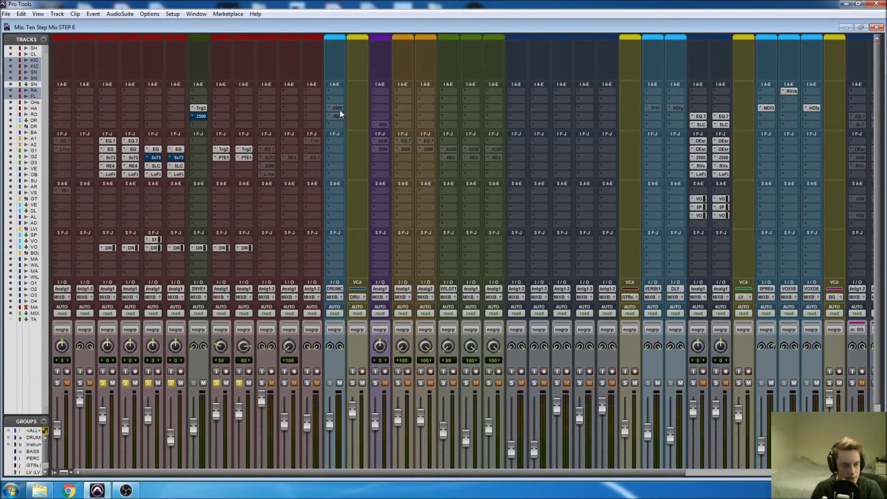
scroll(340, 109, down, 3)
scroll(329, 149, up, 3)
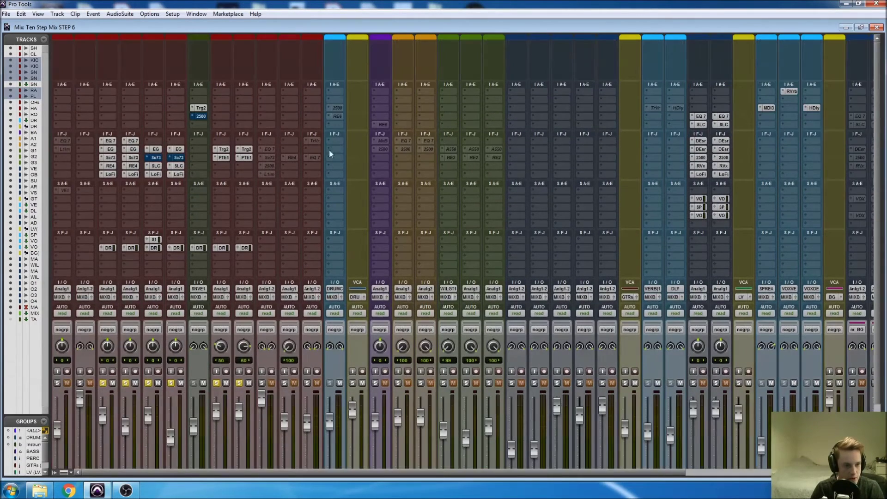
right_click(338, 109)
click(341, 114)
click(337, 108)
drag(389, 63, 561, 65)
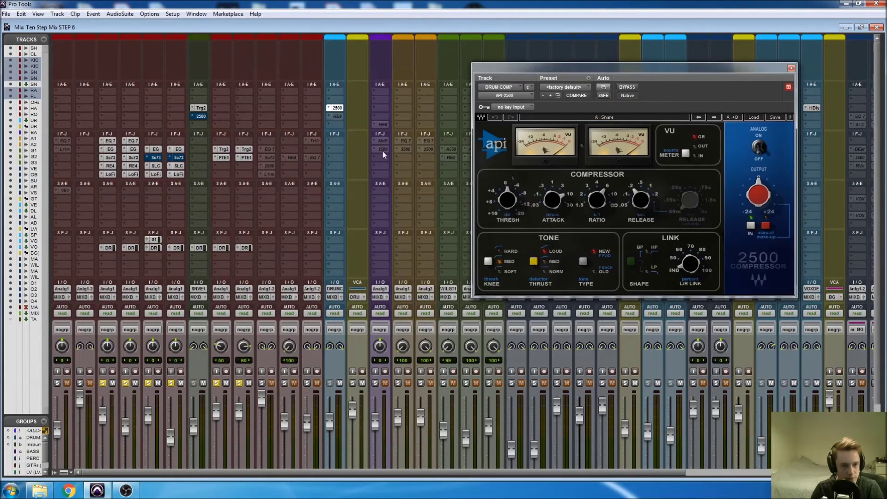
key(space)
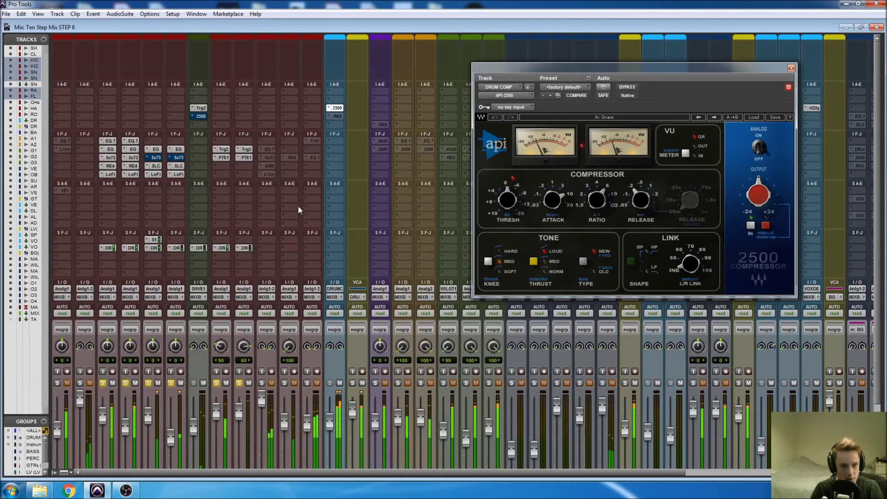
- Make the REQ 6 insert on the DRUM COMP track active, open it, audition it during playback and close it
right_click(337, 116)
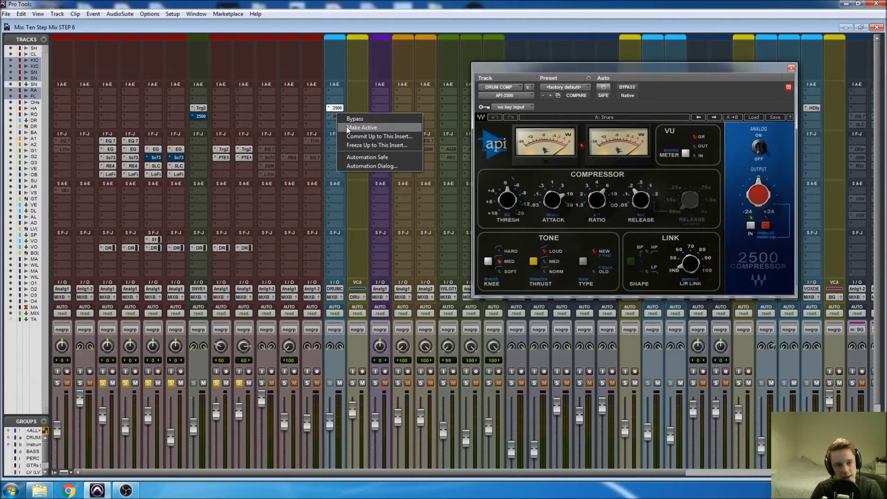
click(347, 128)
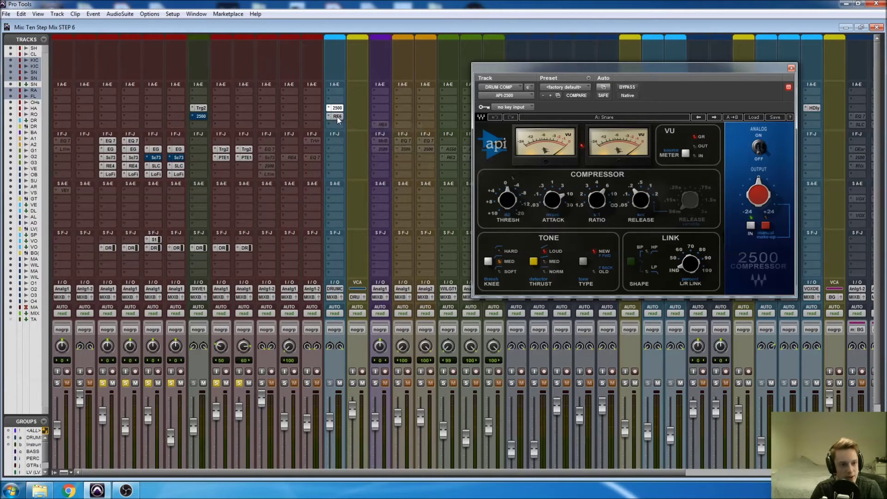
click(338, 116)
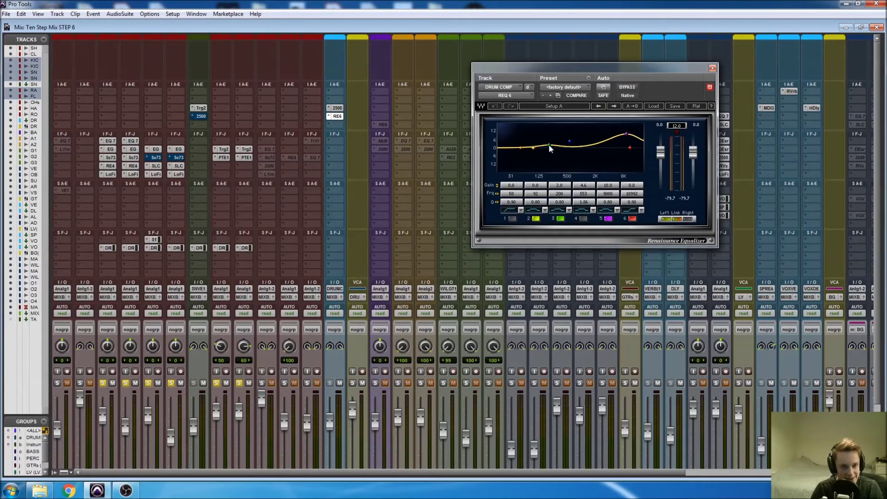
key(space)
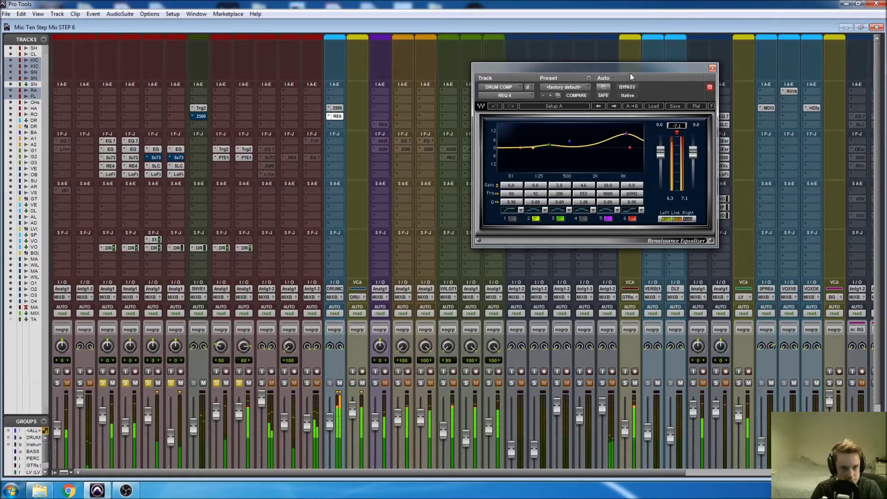
click(712, 68)
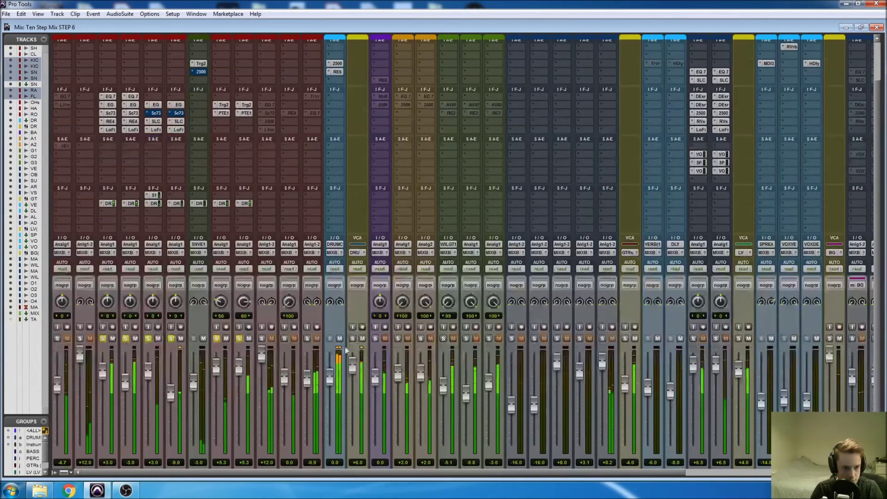
- Compare the drums with and without the DRUM COMP track by toggling its mute during playback
click(339, 339)
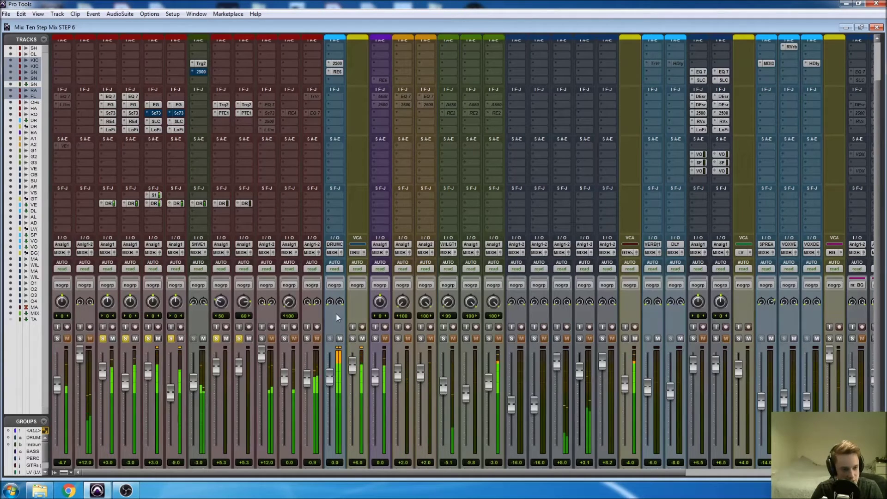
scroll(336, 313, down, 2)
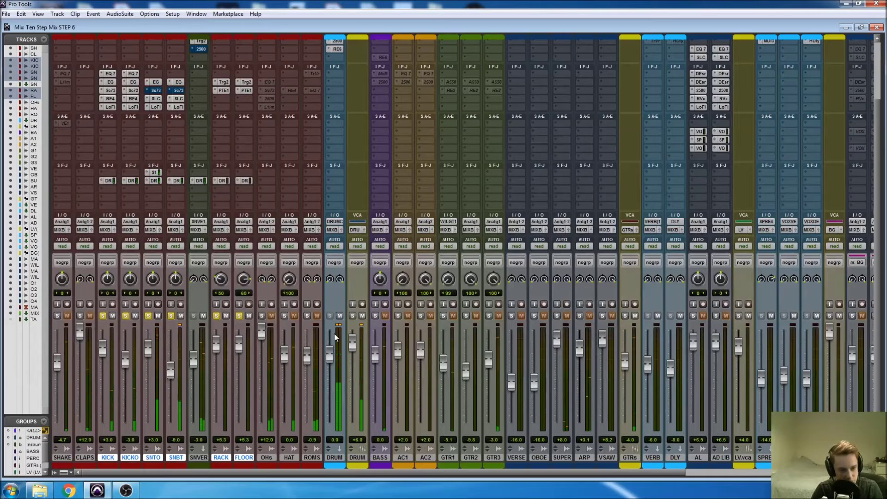
scroll(336, 321, up, 4)
scroll(313, 329, down, 4)
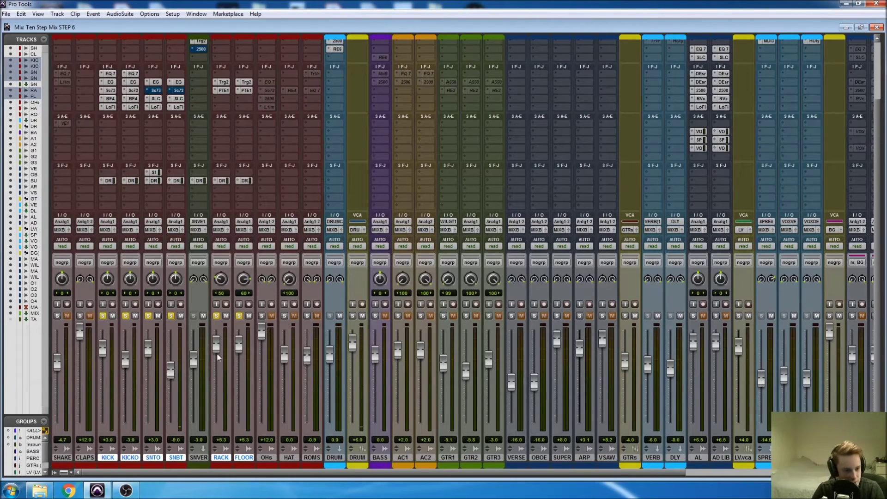
- Solo only the OHs track, make its EQ3 7-Band insert active and open it
ctrl+click(261, 316)
scroll(302, 288, up, 6)
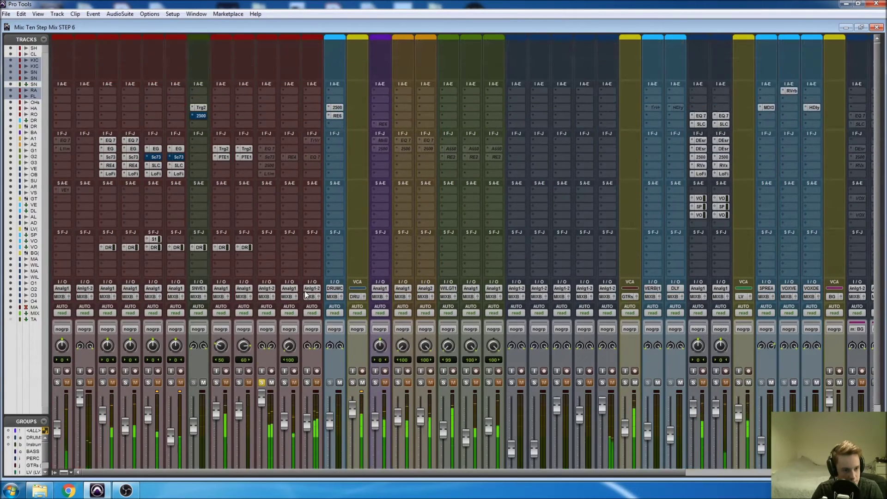
right_click(272, 149)
click(281, 160)
click(268, 148)
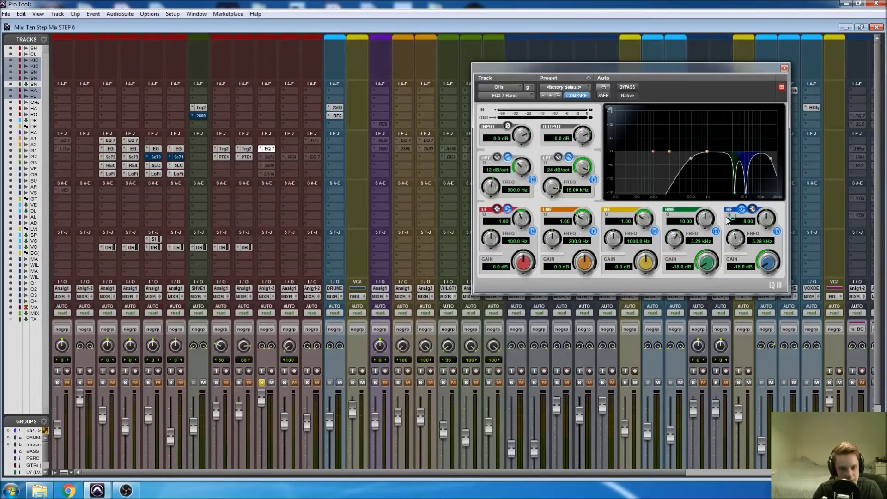
- Show the Edit window, move the EQ off the timeline and place the playback position at the C3 marker
key(ctrl+equal)
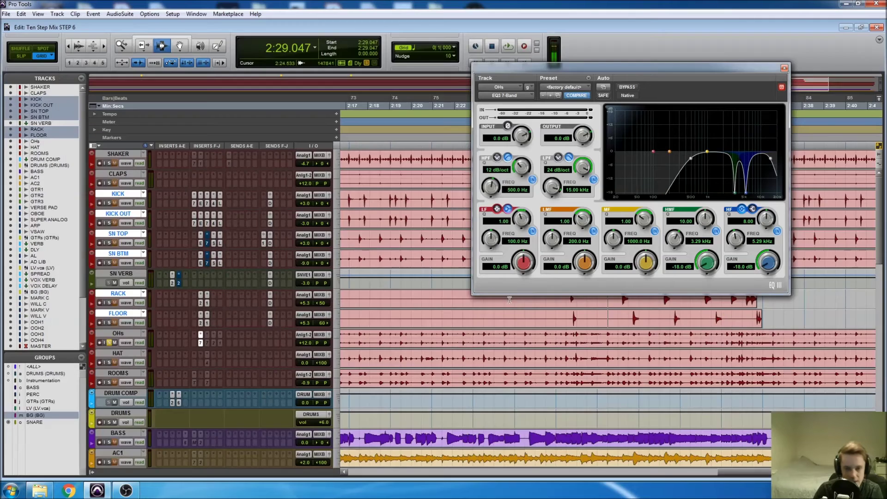
drag(599, 68, 263, 74)
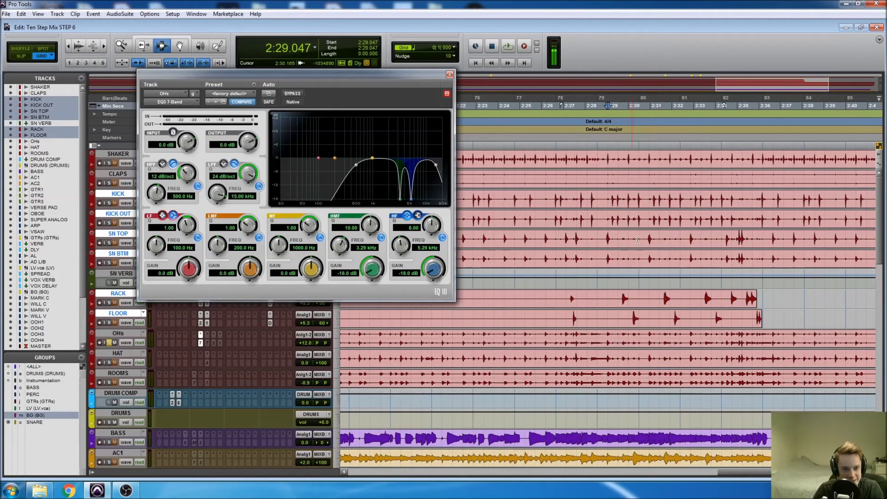
click(588, 259)
scroll(638, 231, left, 5)
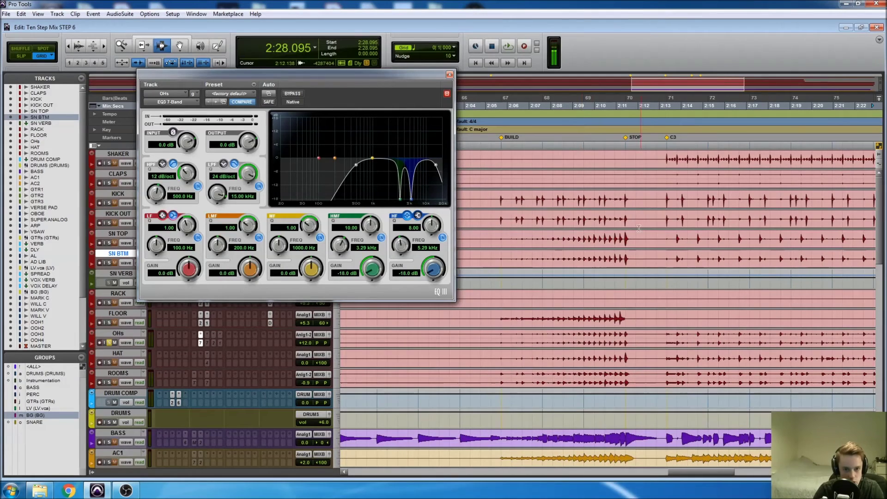
click(665, 174)
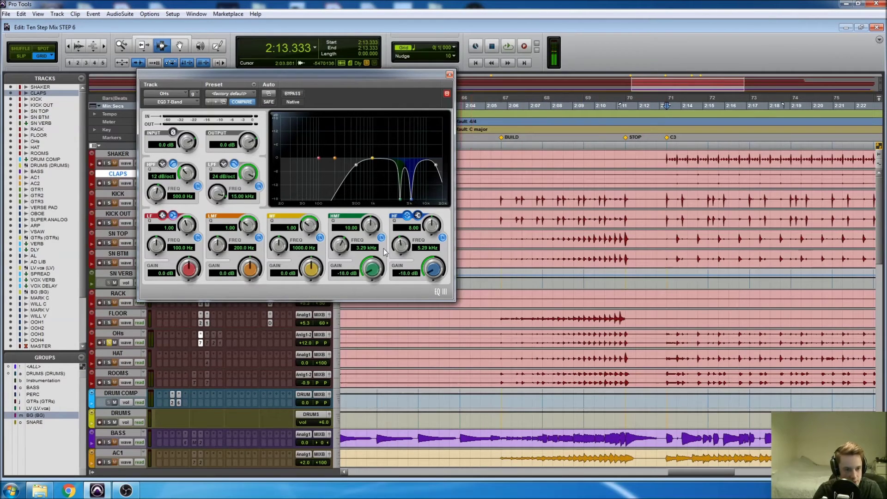
- Sweep the boosted HMF band of the OHs EQ during playback to 3.56 kHz and cut it by 18 dB
key(space)
drag(400, 198, 401, 105)
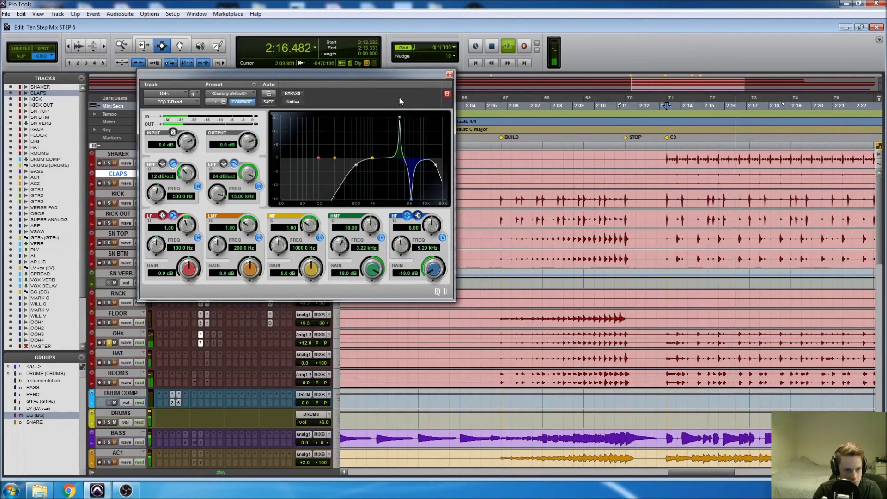
key(space)
key(space)
drag(401, 117, 402, 116)
key(space)
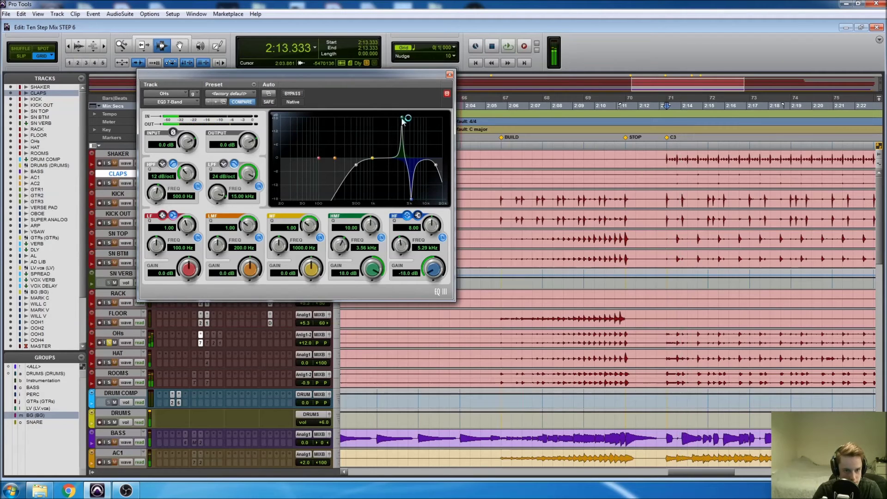
key(space)
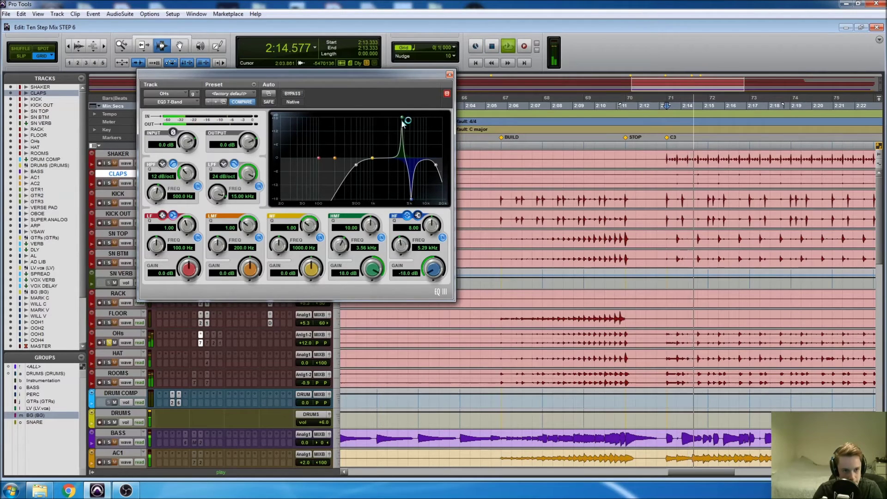
key(space)
drag(372, 268, 372, 291)
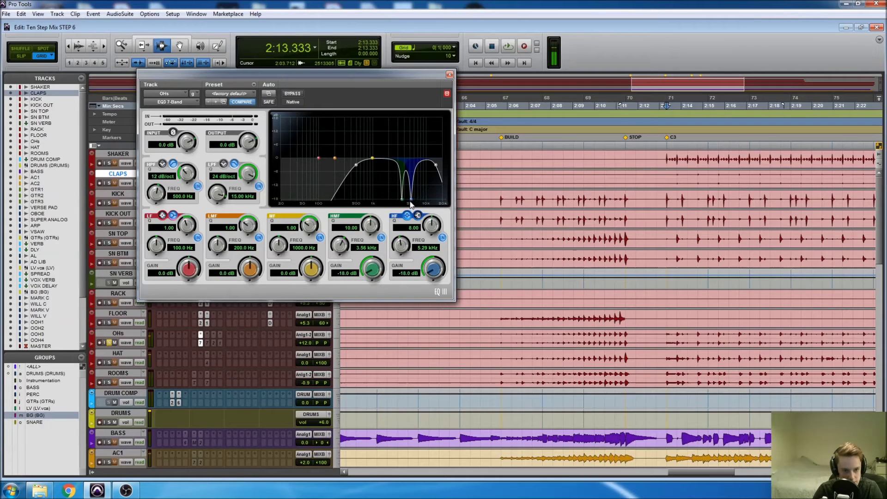
- Sweep the HF band of the OHs EQ during repeated playback and leave an 18 dB cut at 6.45 kHz
drag(411, 204, 422, 383)
key(space)
key(space)
key(space)
key(space)
key(space)
key(space)
key(space)
key(space)
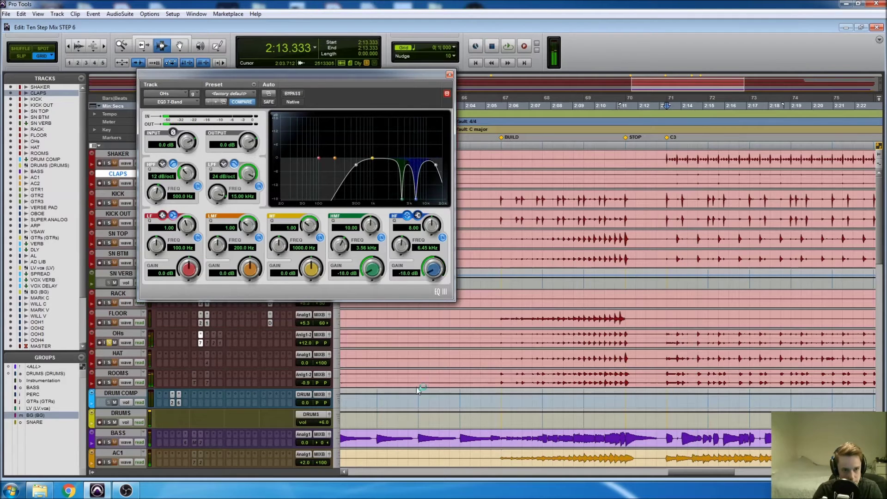
- Compare the overheads with the EQ bypassed and engaged by replaying the section from the C3 marker
key(space)
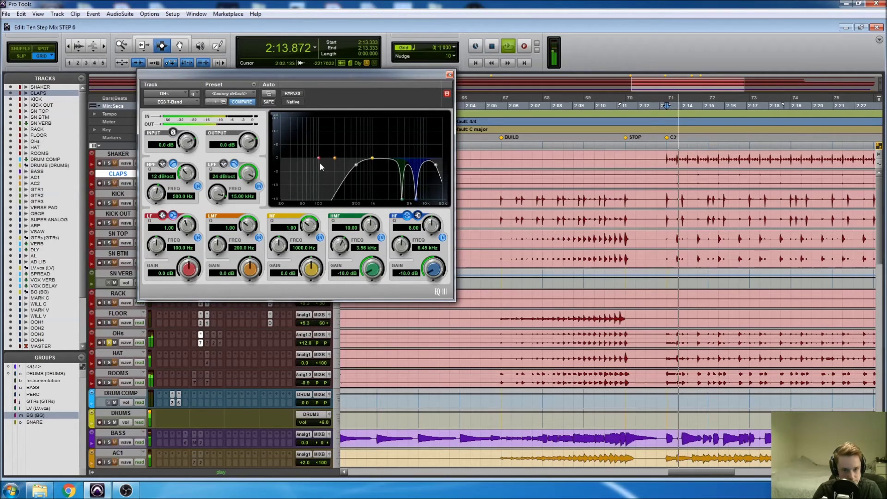
click(293, 94)
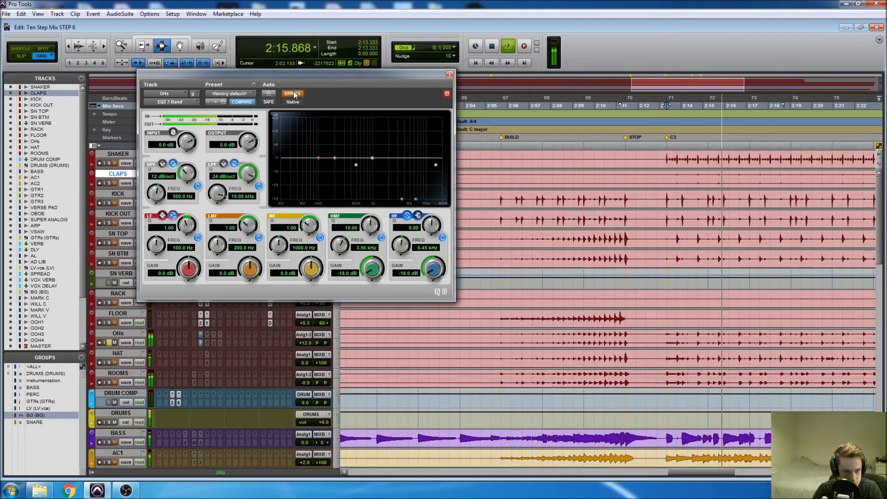
key(space)
key(space)
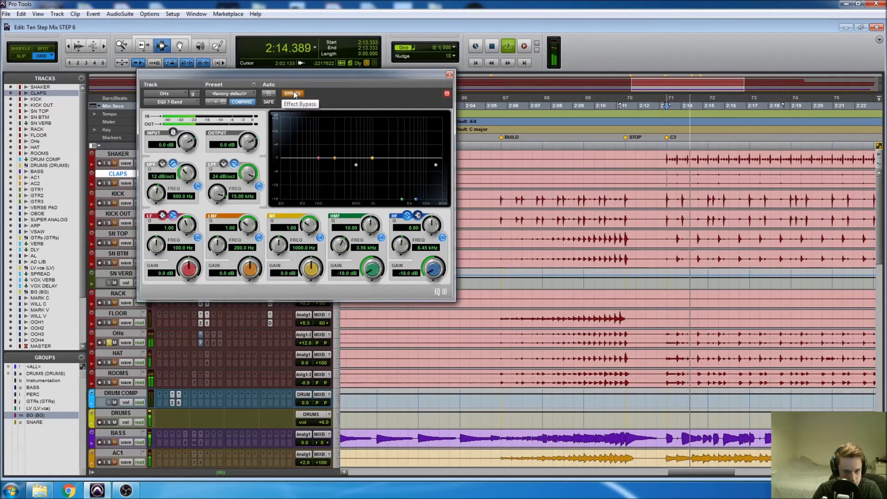
key(space)
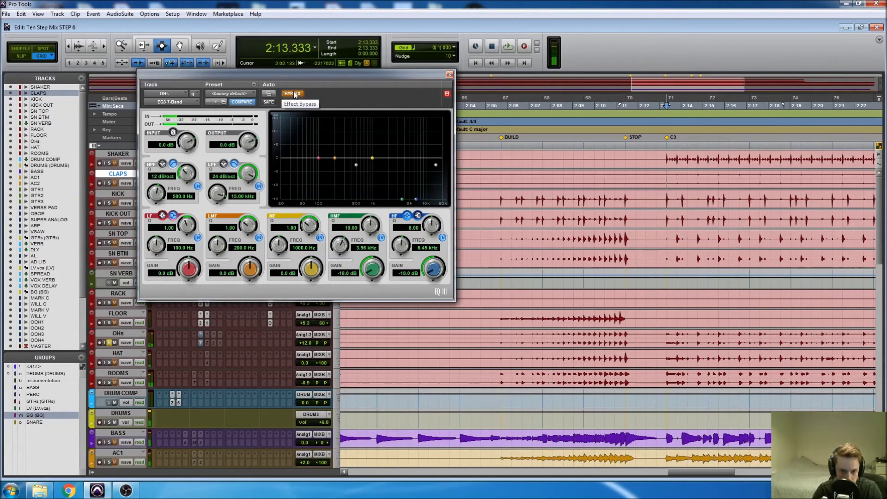
key(space)
click(294, 95)
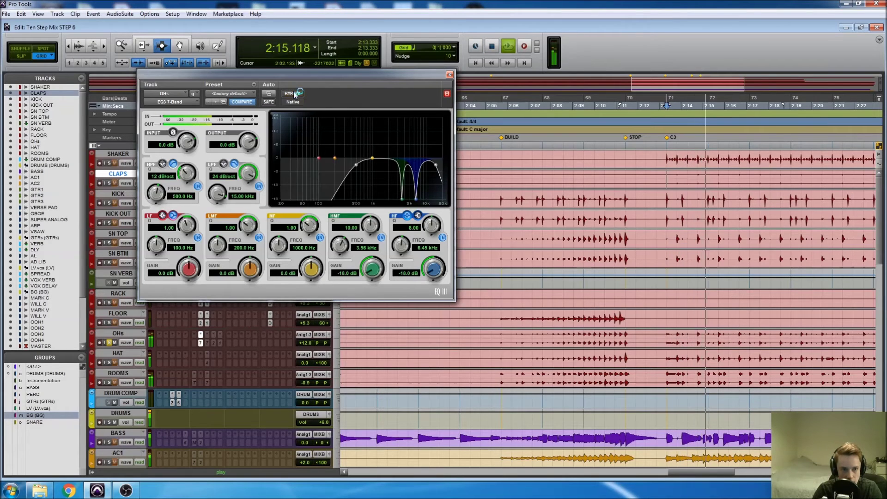
key(space)
key(space)
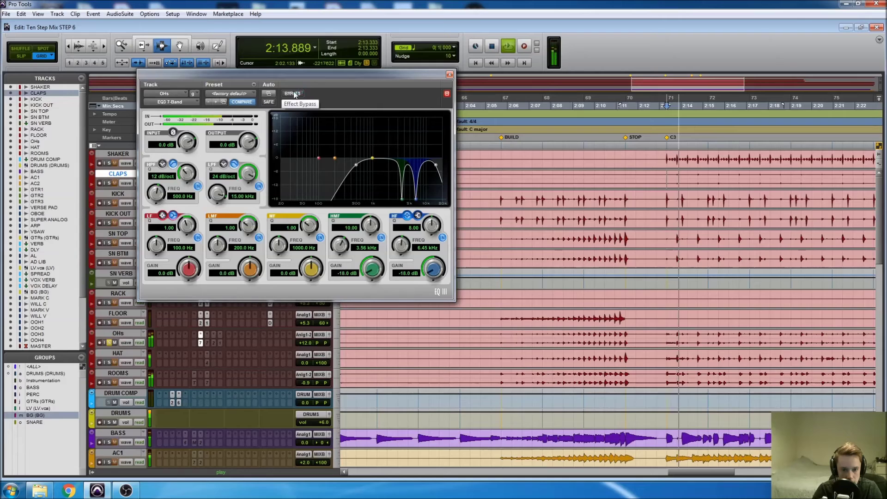
key(space)
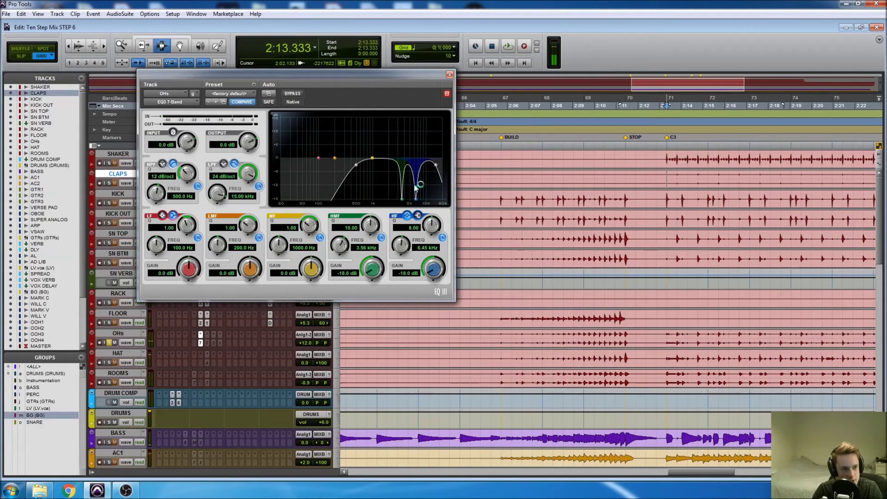
- Set the low-pass filter frequency of the OHs EQ to 16 kHz and play the section
click(236, 198)
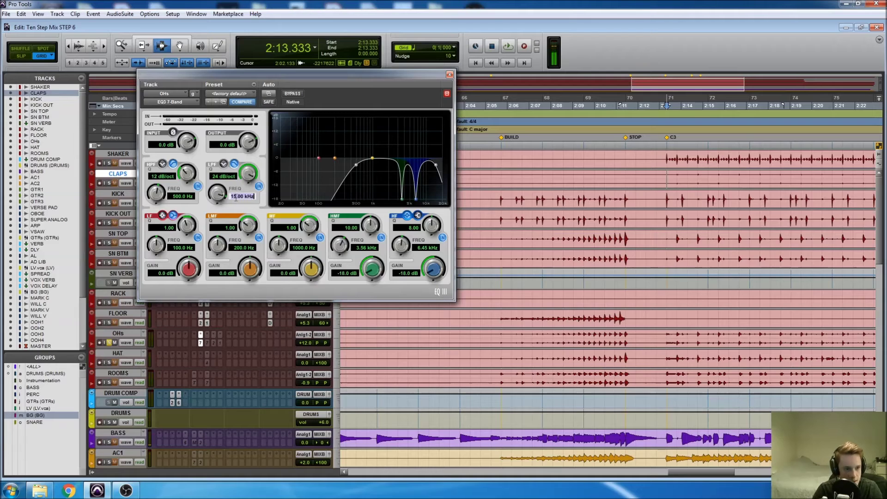
text(16k)
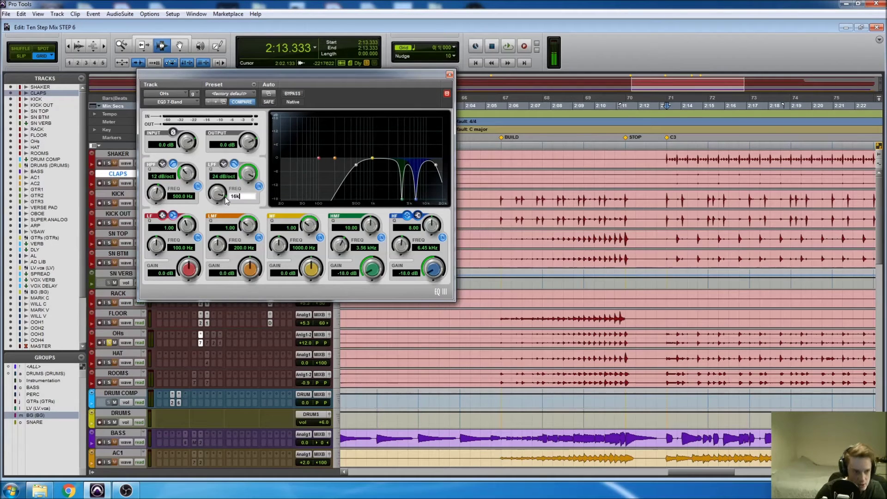
key(Return)
key(space)
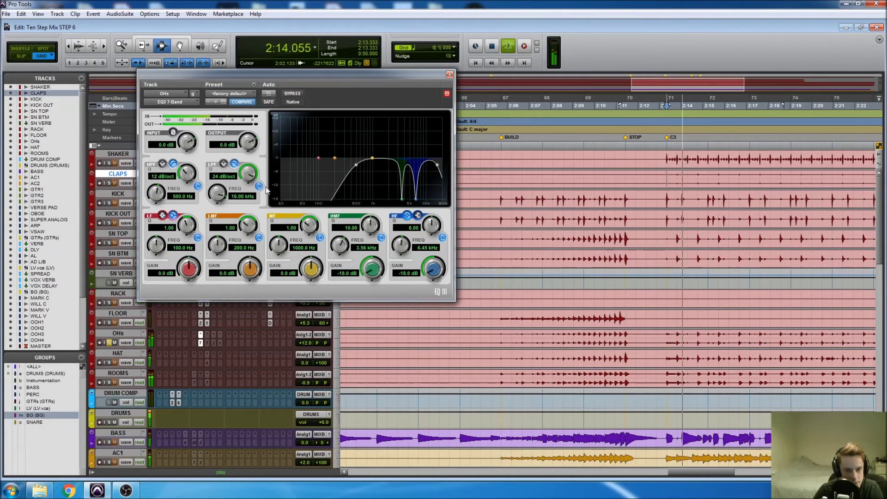
key(space)
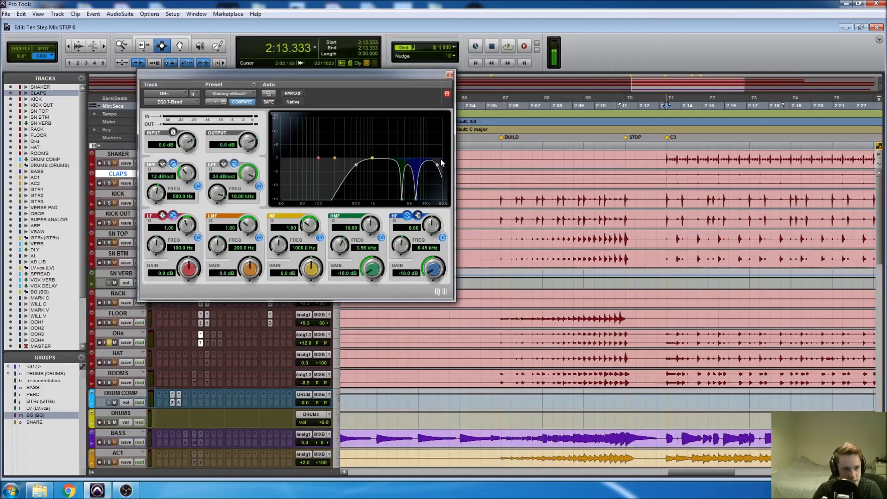
- Close the EQ, return to the Mix window, make the Scheps 73 insert on the OHs active and open it
click(448, 75)
key(ctrl+equal)
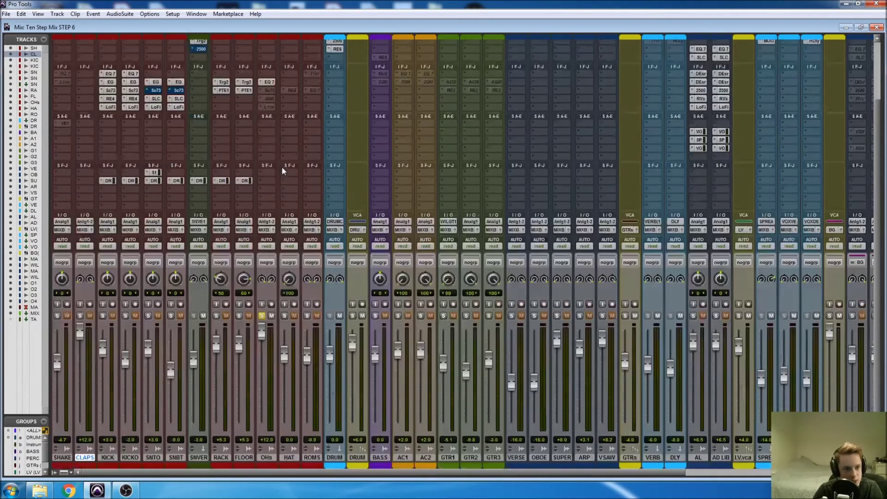
scroll(281, 169, down, 1)
right_click(271, 137)
click(282, 144)
click(271, 135)
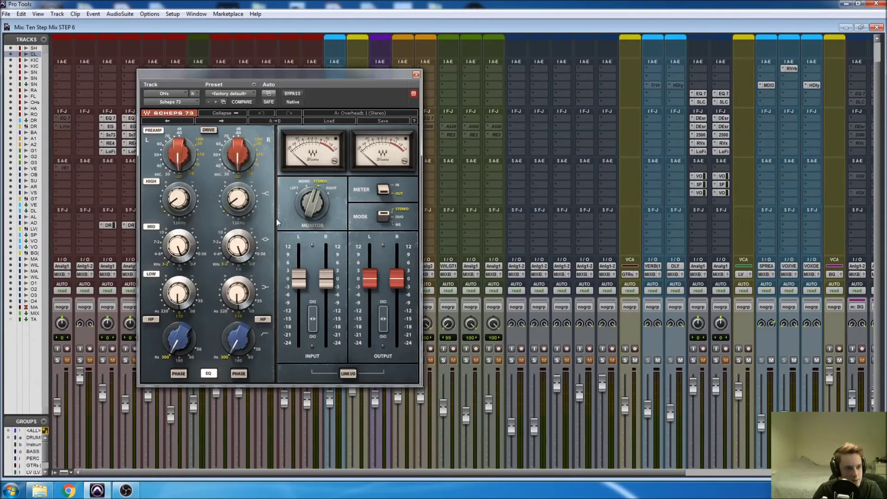
- Check the high-band settings of the OHs Scheps 73 and compare the overheads with it bypassed and engaged during playback
click(242, 204)
click(177, 202)
click(238, 199)
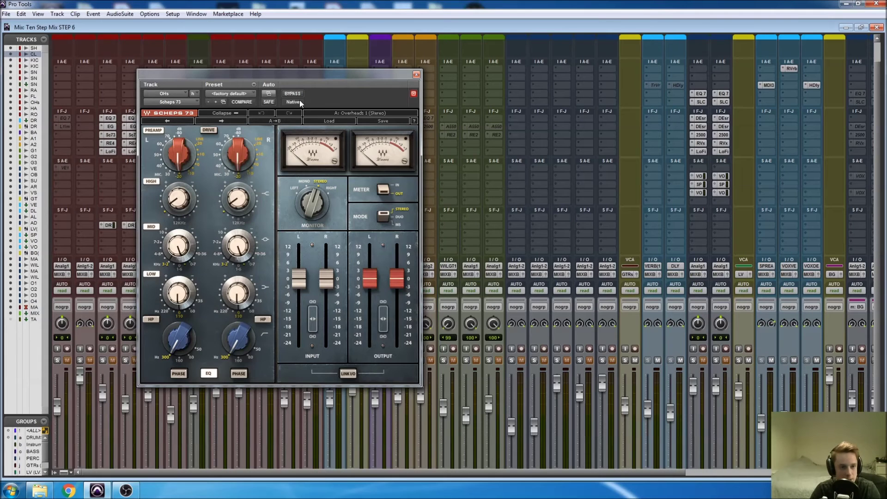
drag(304, 80, 500, 95)
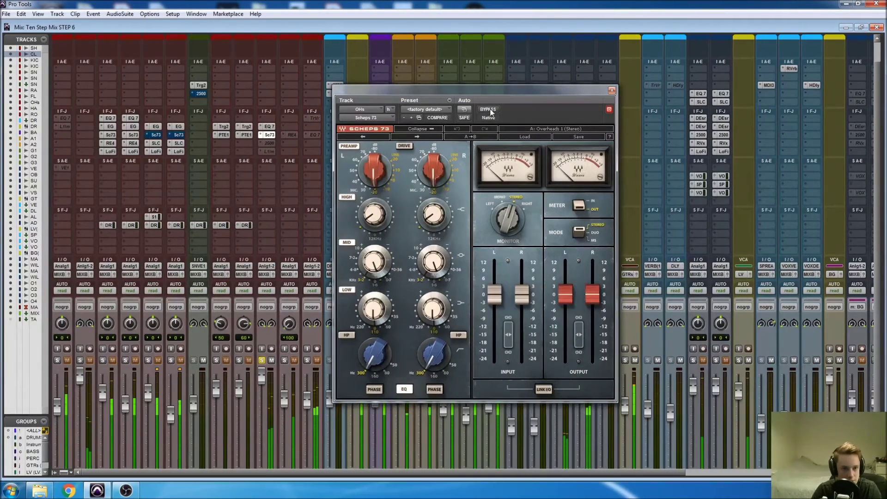
click(488, 109)
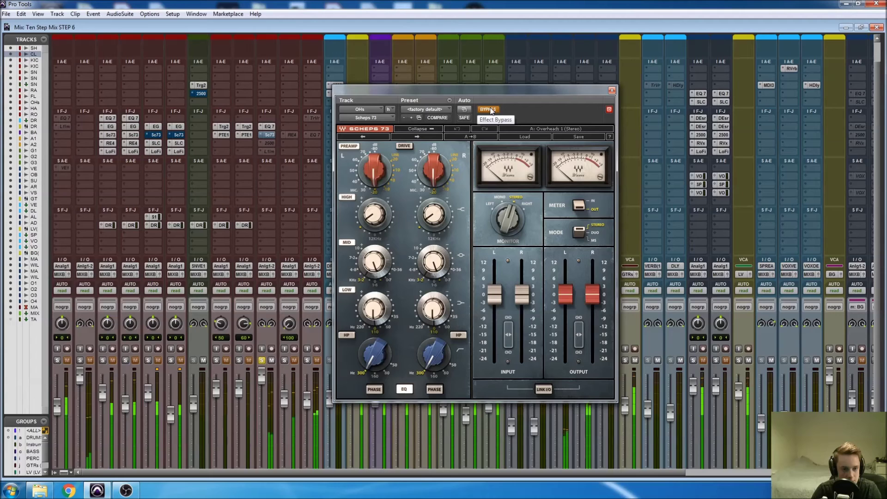
click(489, 110)
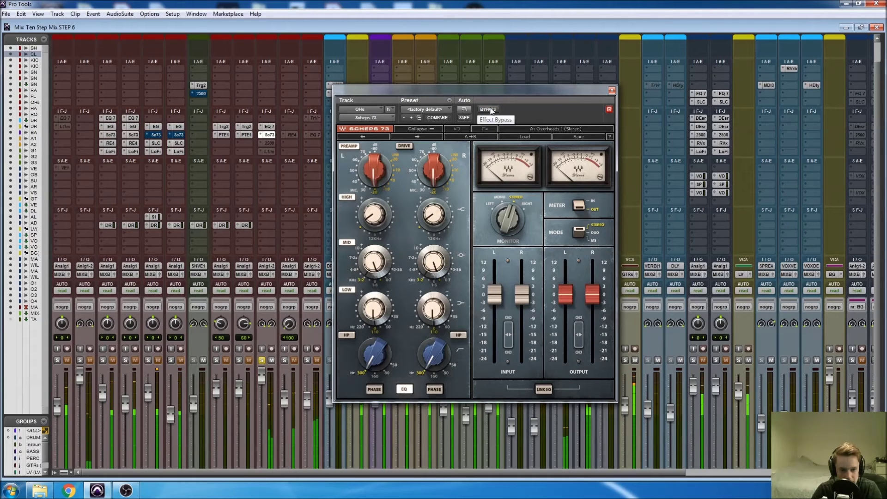
- Make the API-2500 insert on the OHs track active and adjust its threshold
right_click(268, 143)
click(276, 154)
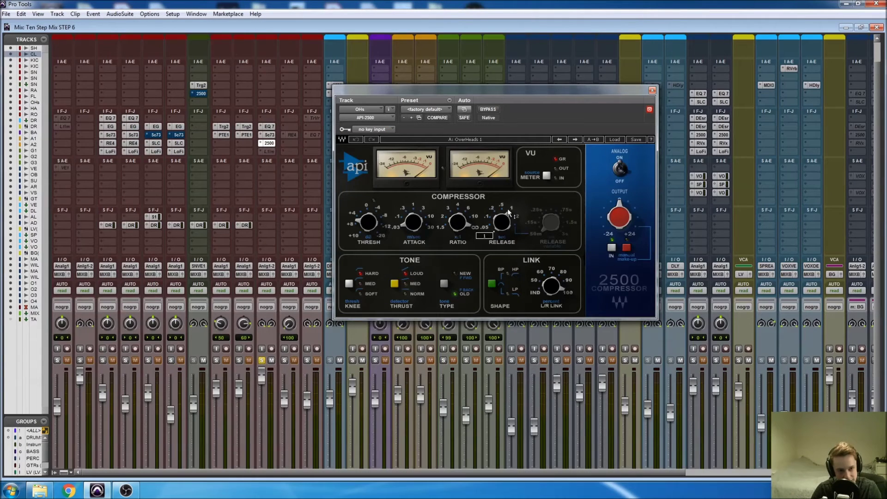
drag(370, 225, 370, 225)
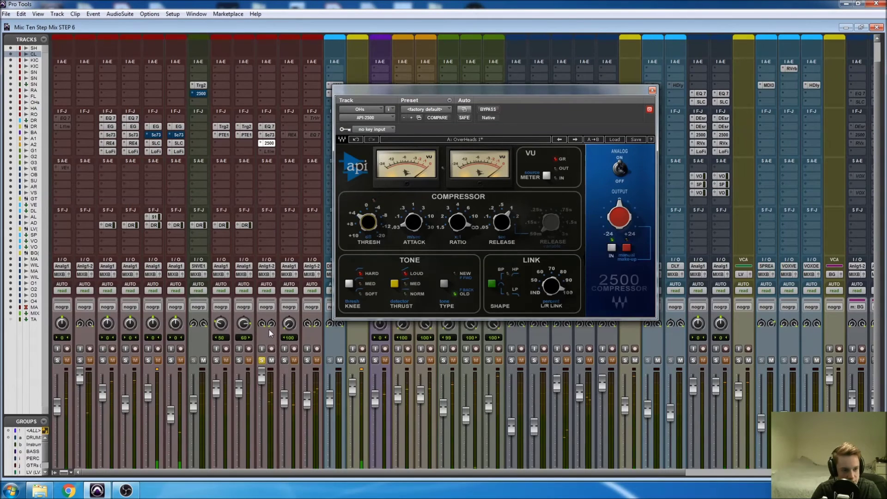
- Make the L1 limiter insert on the OHs active, open it and set its threshold to -8.0
scroll(278, 193, down, 1)
right_click(272, 130)
click(277, 137)
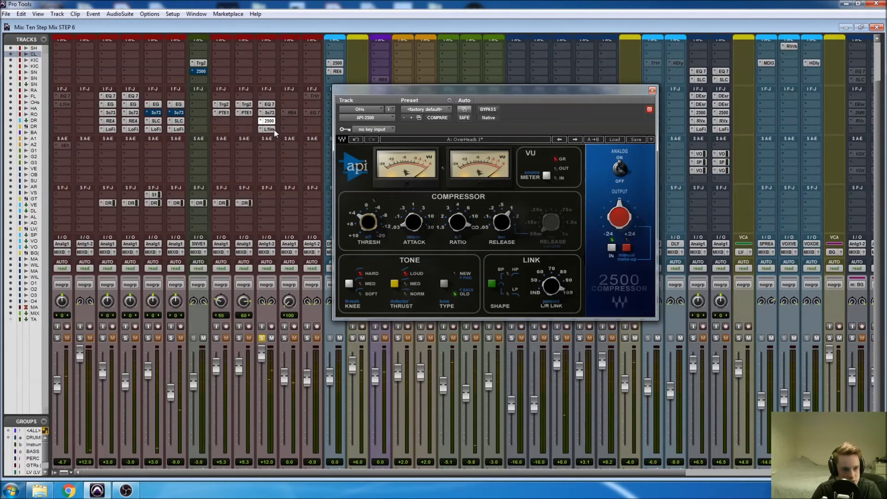
click(273, 130)
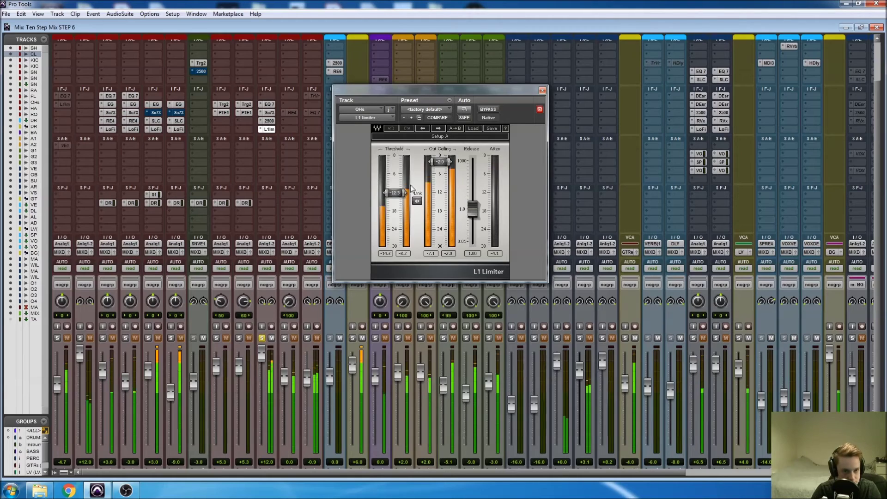
drag(400, 197, 394, 179)
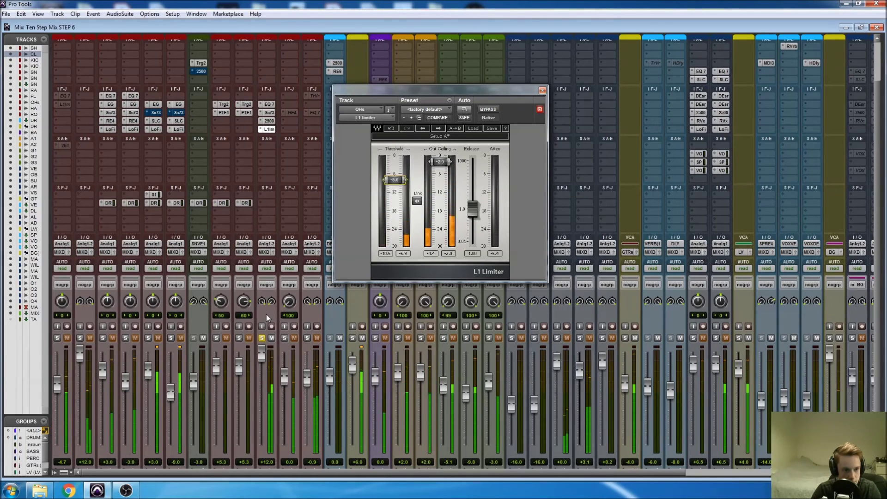
- Unmute the OHs, clear their solo and lower their fader to +10.0 dB while the drum group plays
scroll(266, 314, down, 1)
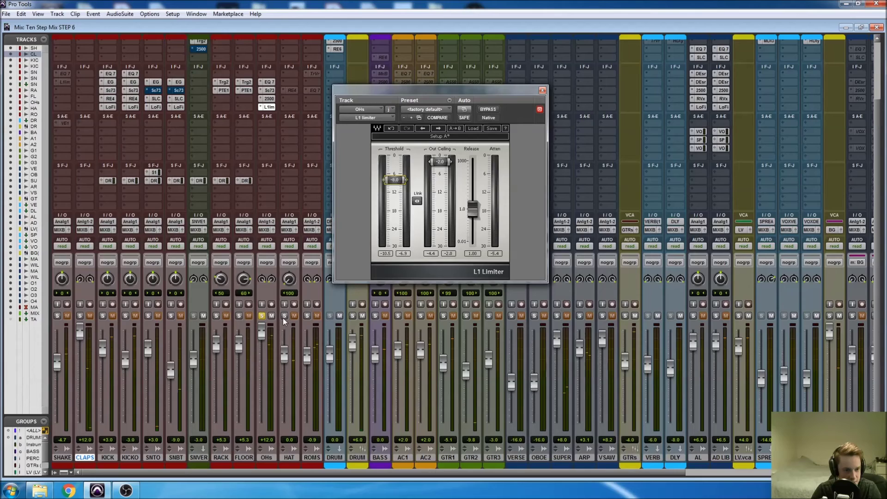
click(270, 315)
click(262, 316)
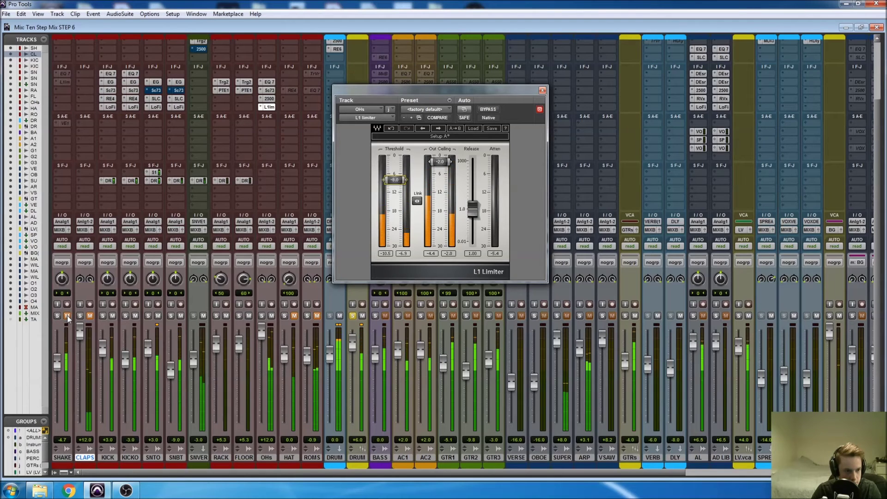
drag(260, 333, 260, 343)
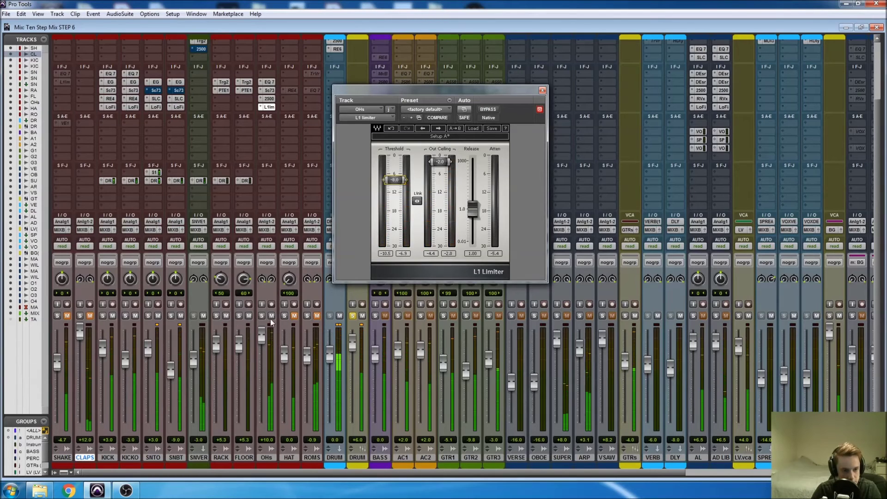
- Unmute the HAT track, clear the solo on the DRUM VCA and solo HAT instead
click(294, 316)
click(352, 316)
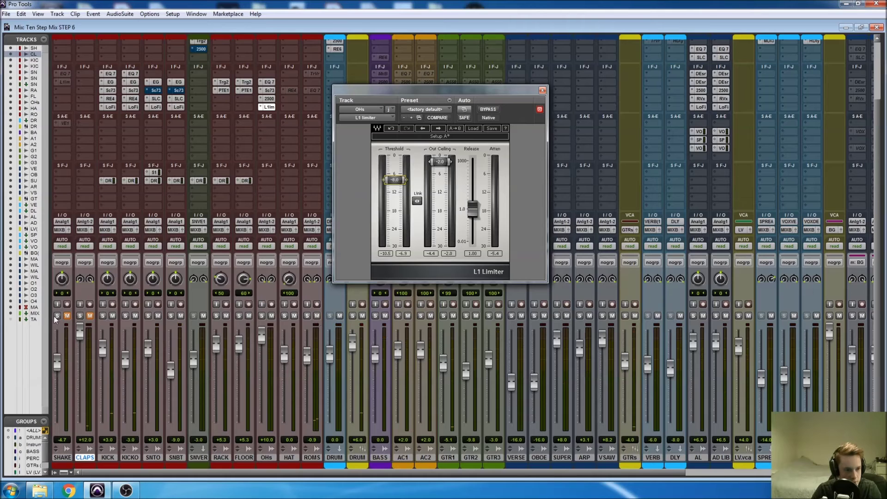
click(284, 316)
scroll(293, 300, up, 3)
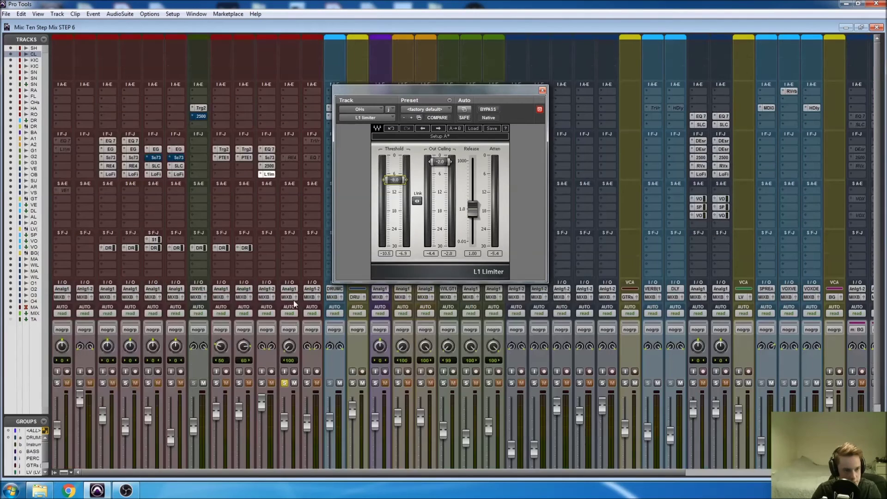
- Make the REQ 4 insert on HAT active, open it and switch off its 10 kHz boost band
right_click(292, 157)
click(303, 172)
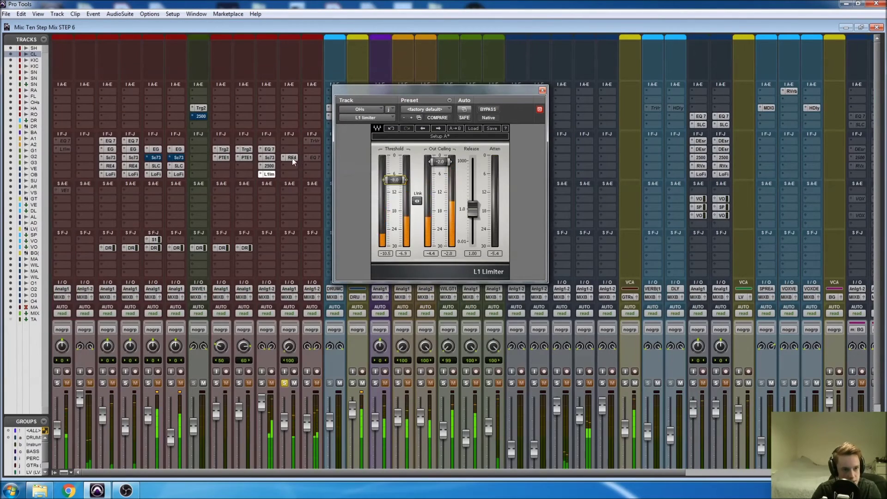
click(294, 159)
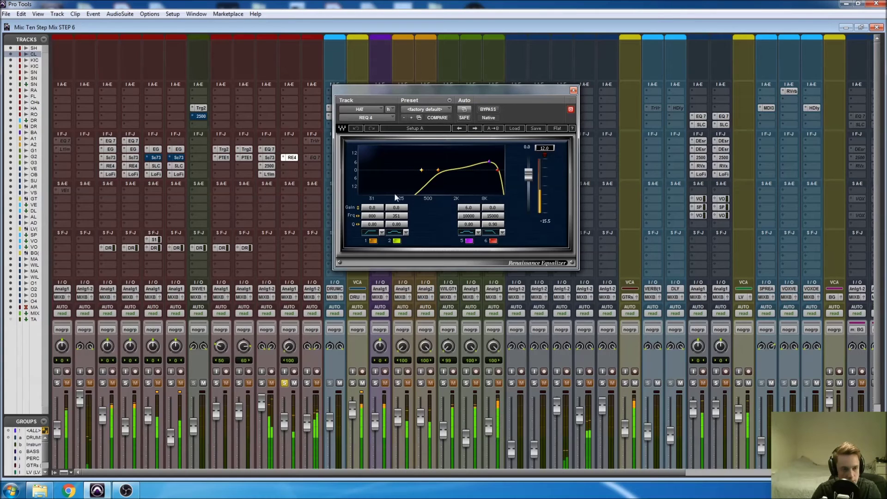
click(469, 241)
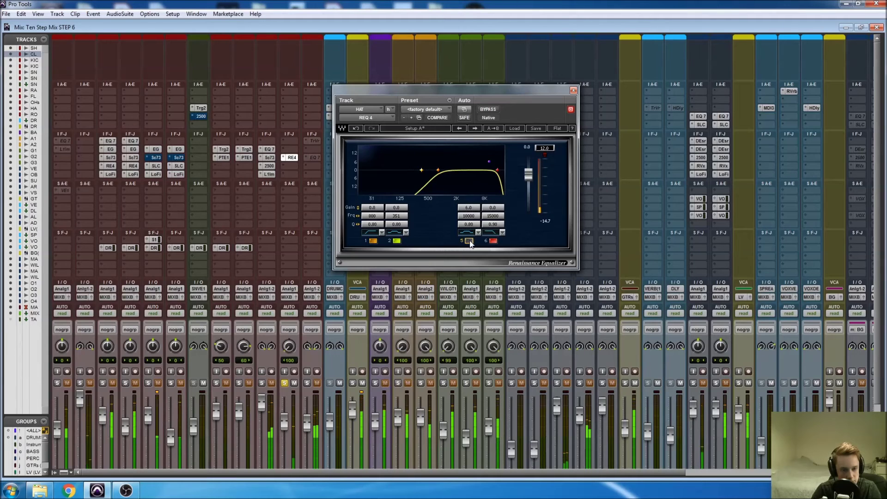
- Raise the HAT fader to +6.0 dB and close its REQ 4 equalizer
drag(280, 419, 285, 410)
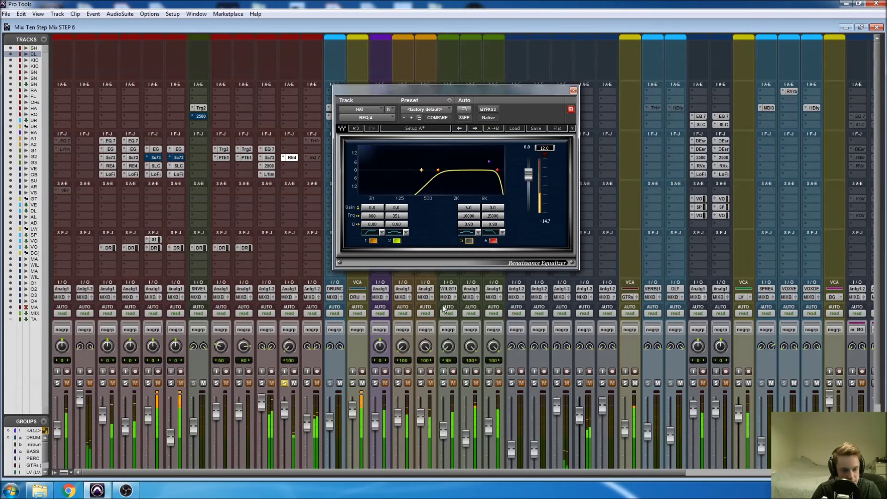
click(573, 90)
- Move the solo from HAT to ROOMS, then make the TrueVerb insert on ROOMS active and open it
scroll(318, 355, down, 1)
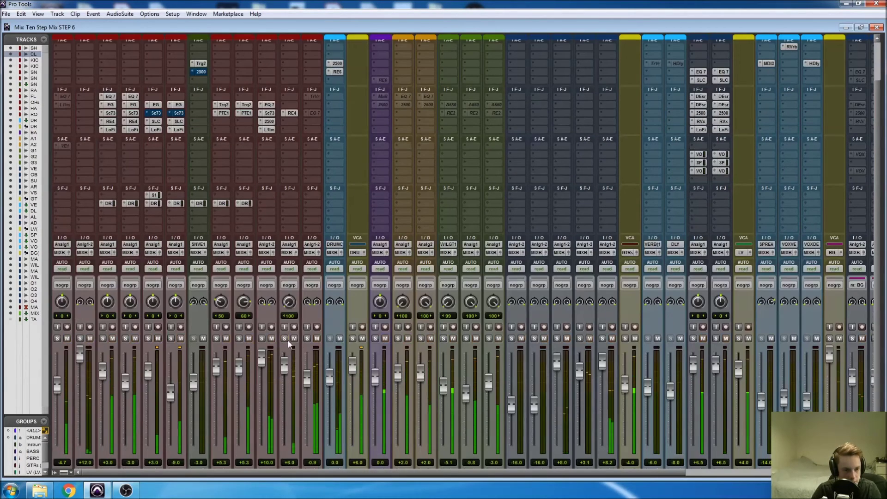
click(284, 339)
click(306, 339)
scroll(311, 281, up, 1)
right_click(318, 140)
click(332, 141)
click(320, 142)
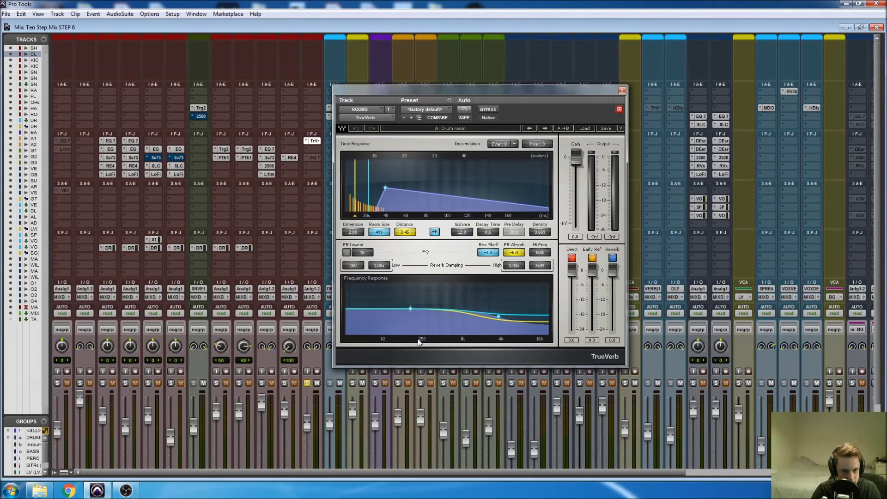
- Play the section and compare the ROOMS track with TrueVerb bypassed and engaged
scroll(314, 360, down, 1)
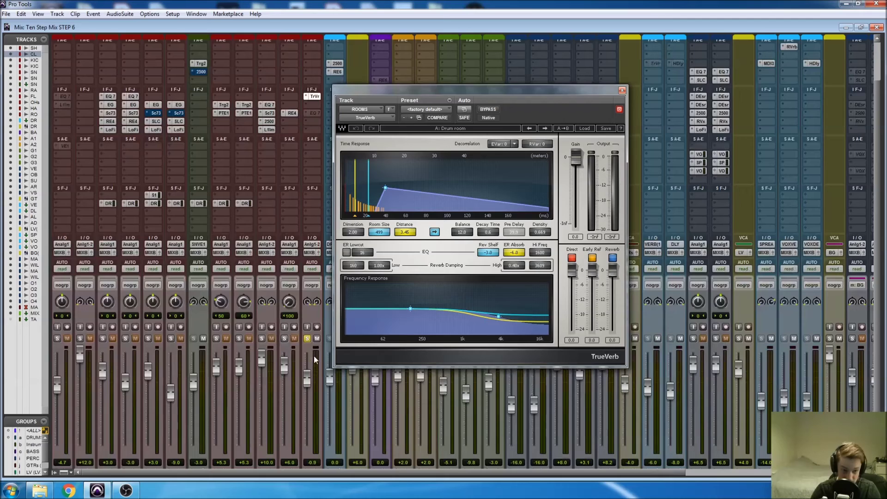
key(space)
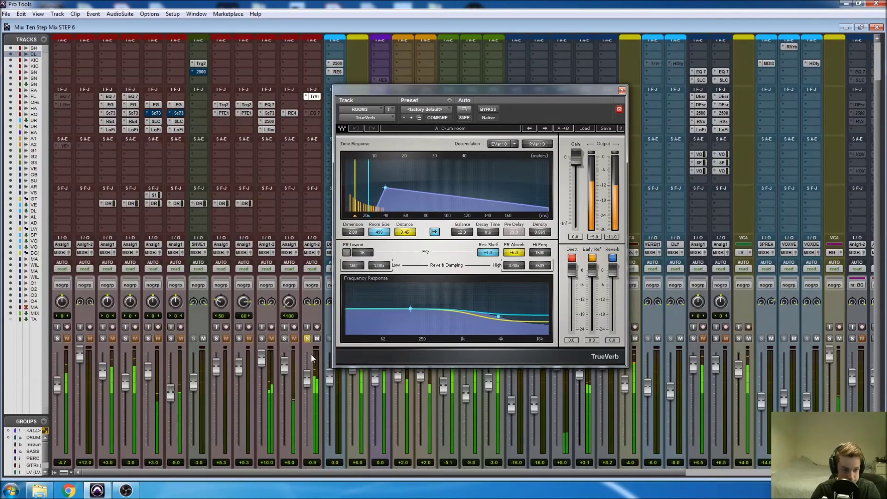
click(488, 109)
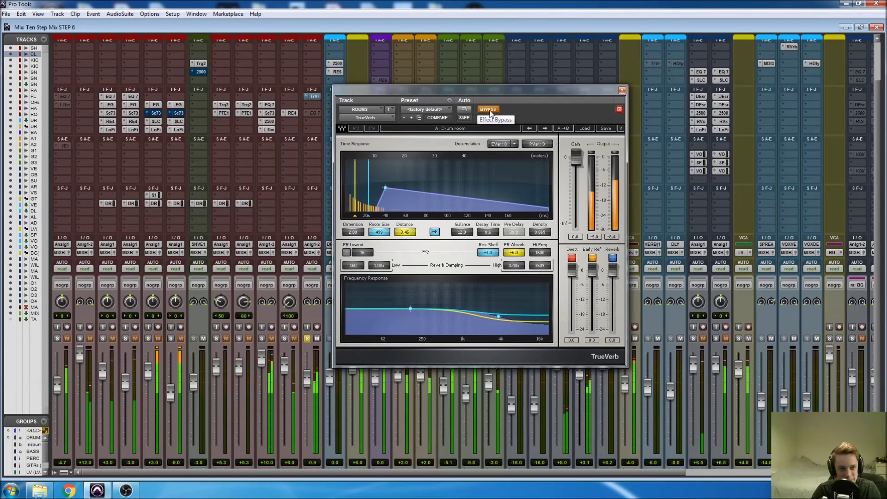
click(489, 109)
- Replace the ROOMS EQ 7 with a copy of the OHs EQ and set its high-pass frequency to 300.5 Hz
right_click(321, 116)
click(370, 119)
click(316, 115)
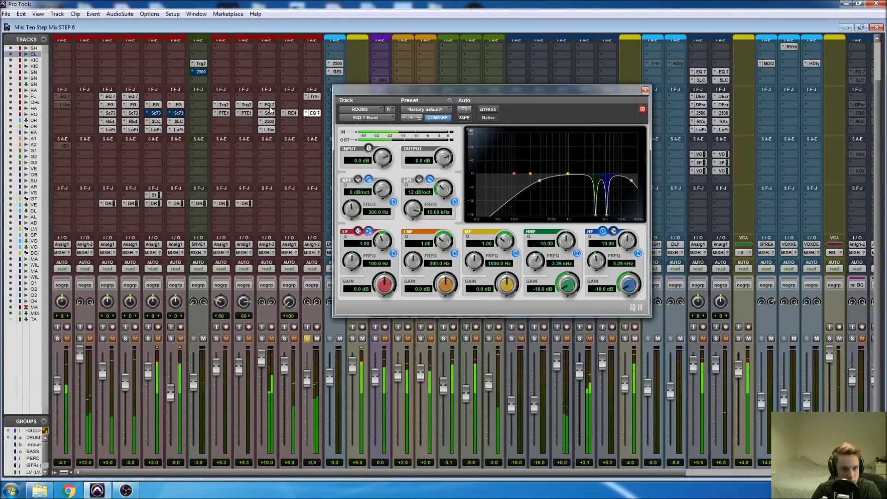
drag(281, 109, 312, 115)
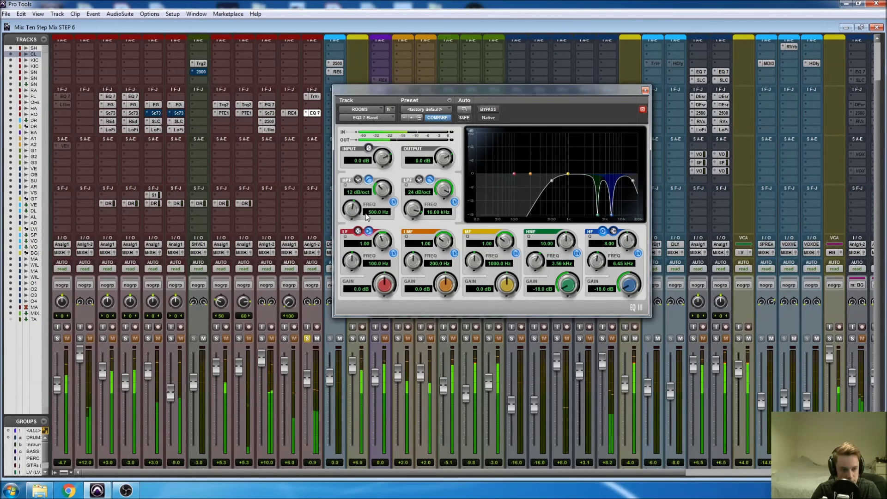
drag(378, 213, 310, 232)
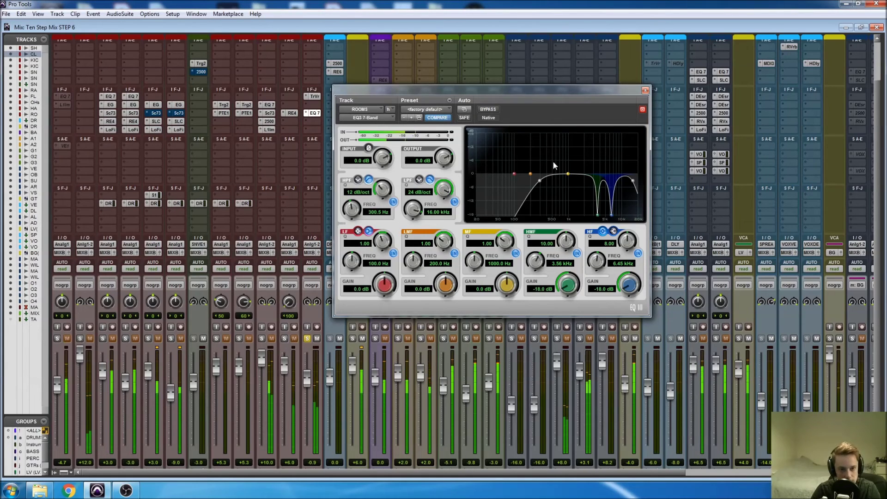
click(645, 89)
- Solo the SHAKER track and make its EQ 7 insert active
scroll(346, 329, down, 1)
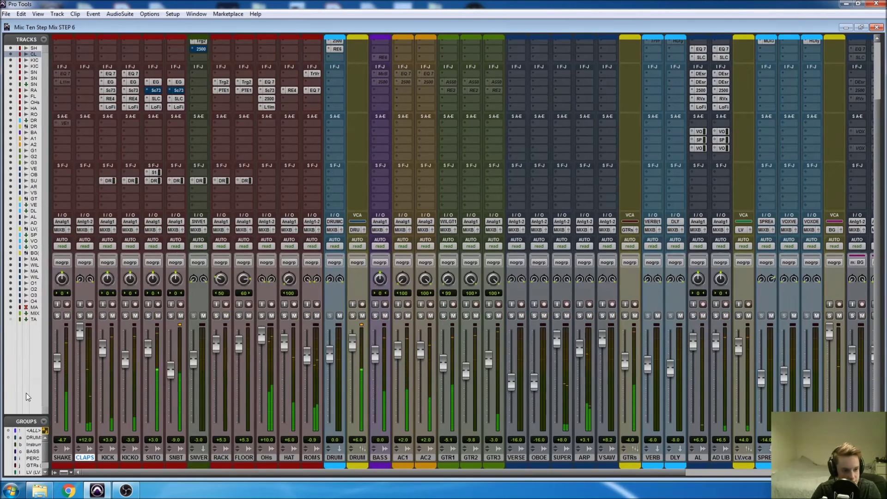
scroll(72, 350, up, 3)
click(57, 382)
right_click(68, 140)
click(91, 151)
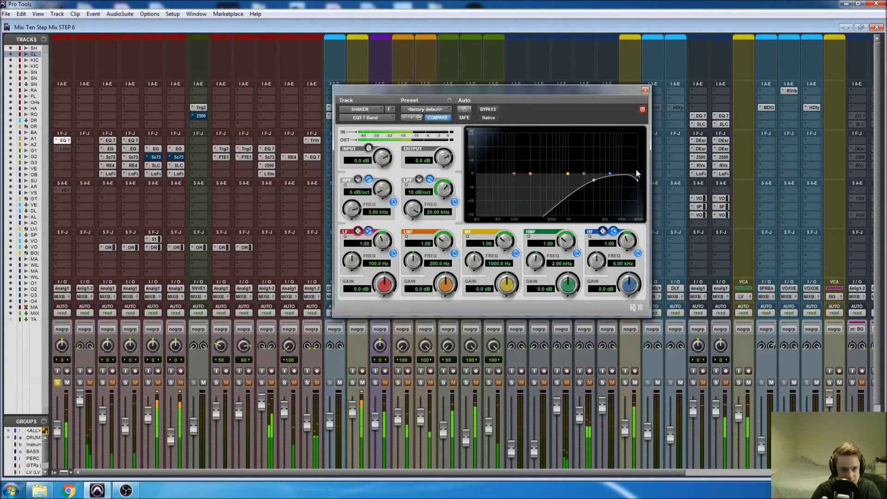
- Make the SHAKER L1 limiter active and set its threshold to -7.0 and output ceiling to -1.0
right_click(68, 146)
click(79, 157)
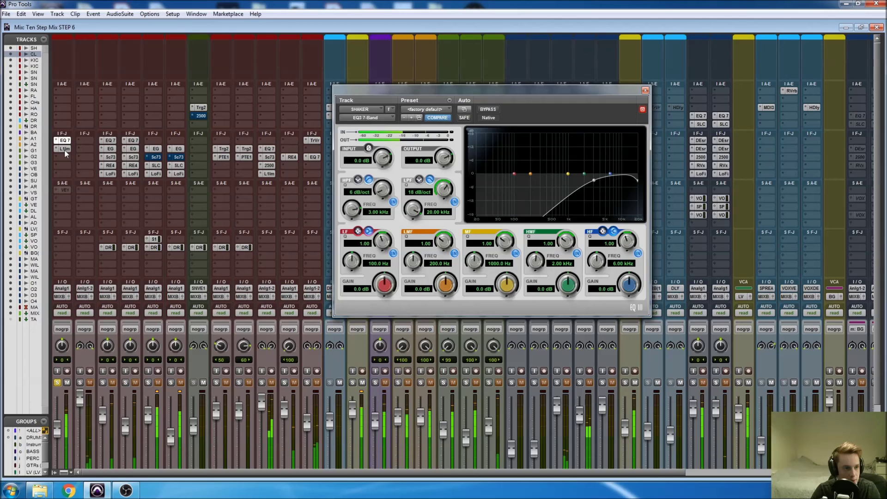
click(65, 148)
drag(386, 222, 386, 209)
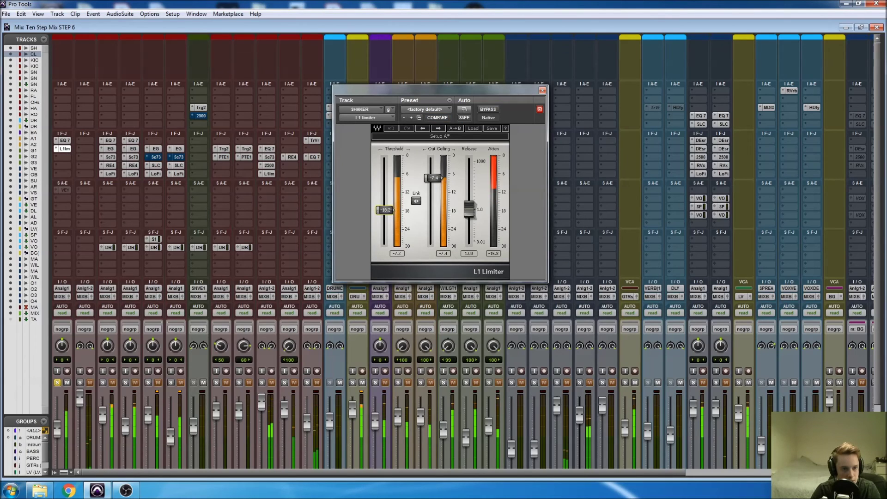
drag(432, 178, 434, 156)
drag(384, 208, 385, 191)
drag(434, 156, 433, 158)
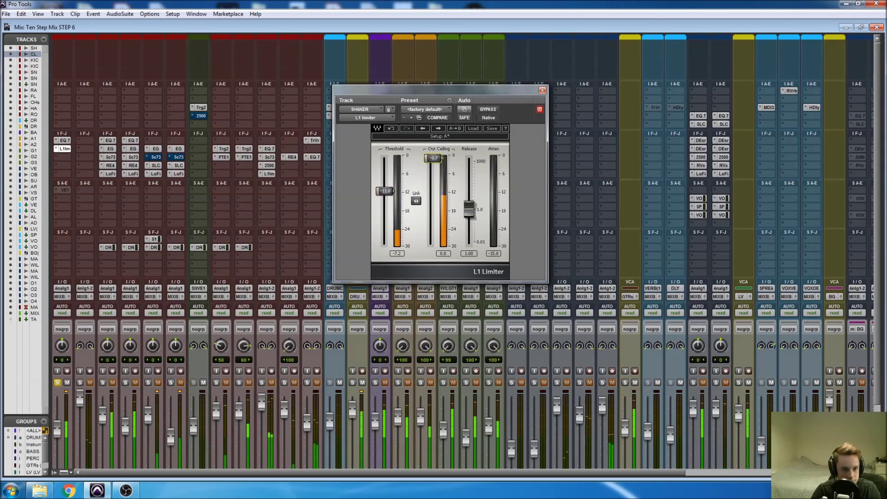
drag(385, 184, 387, 183)
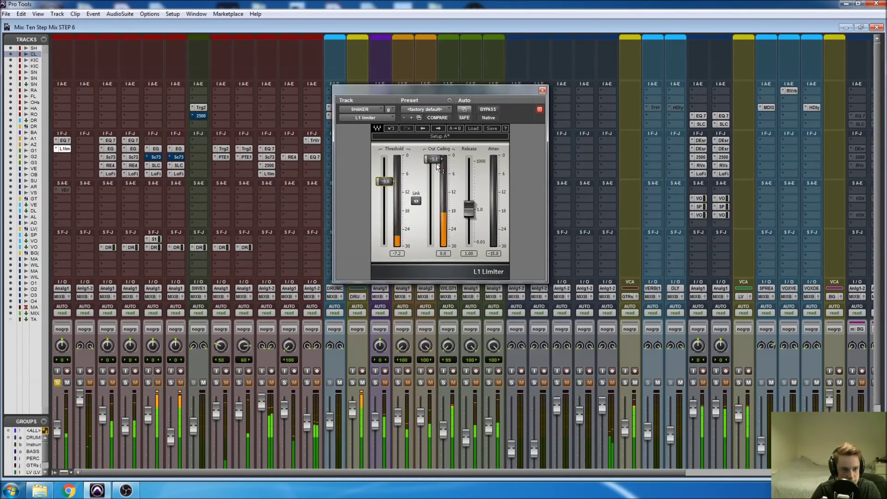
drag(385, 181, 385, 180)
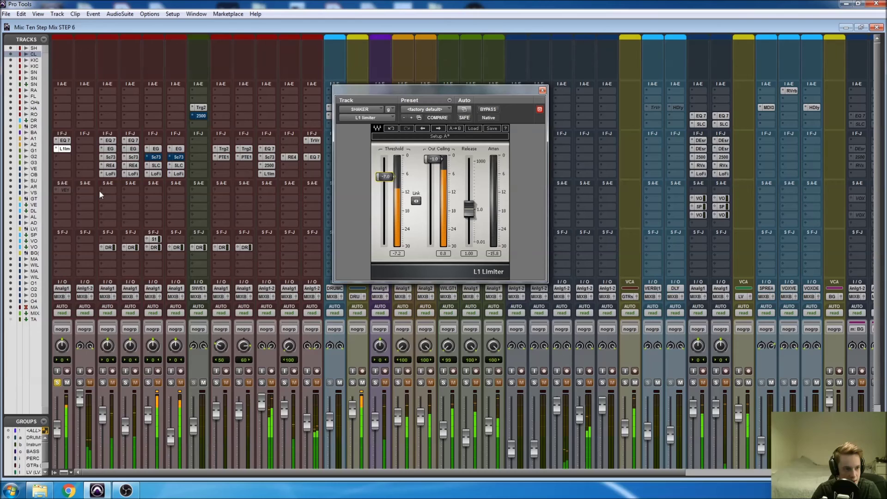
- Close the L1 limiter and make the reverb send on the SHAKER track active
click(542, 91)
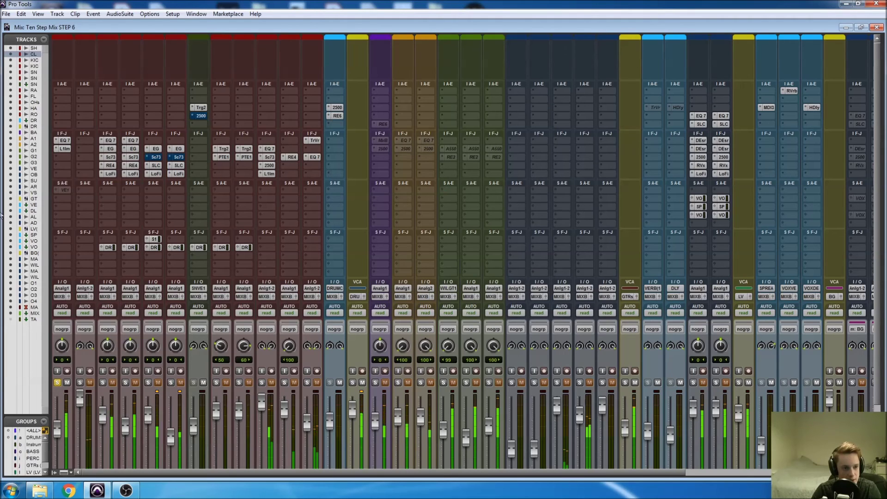
right_click(63, 190)
click(80, 197)
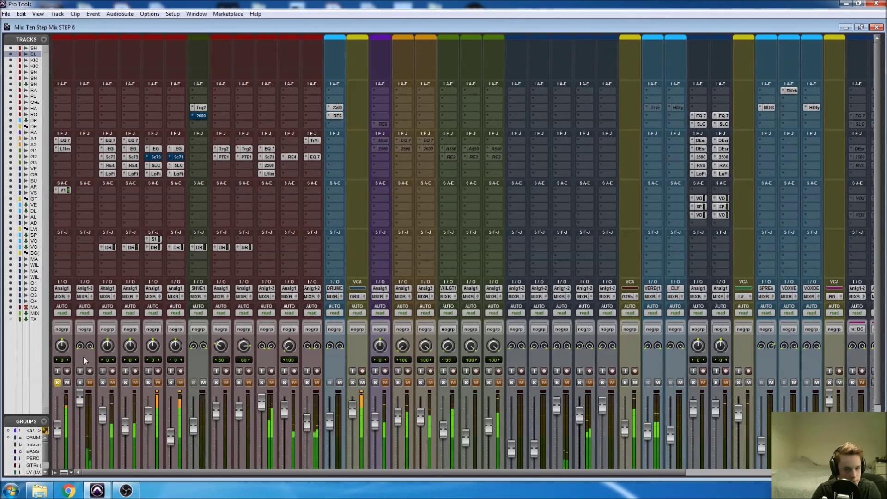
- Make the inactive TrVr reverb insert on the VERB track active
scroll(600, 319, right, 5)
scroll(559, 306, down, 3)
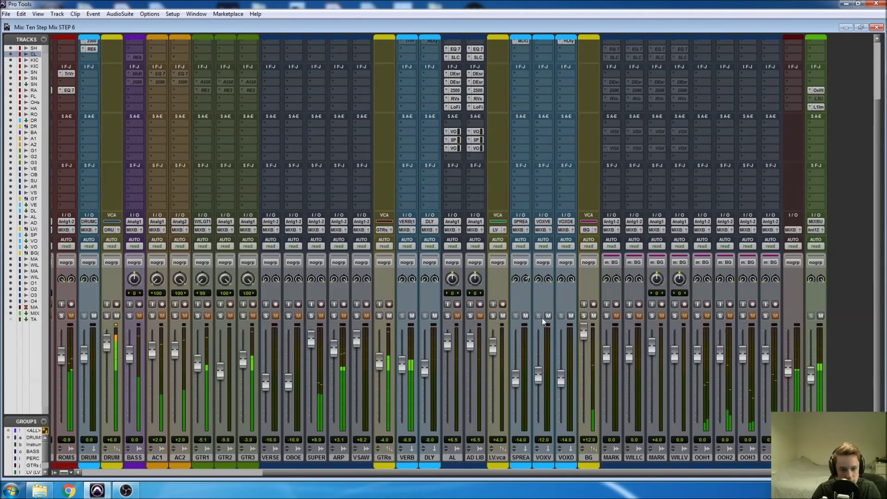
scroll(411, 94, up, 3)
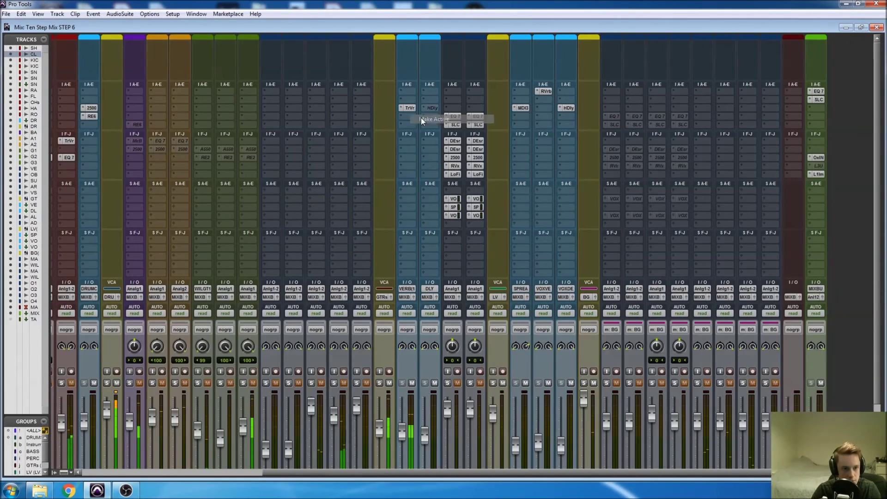
scroll(393, 174, left, 5)
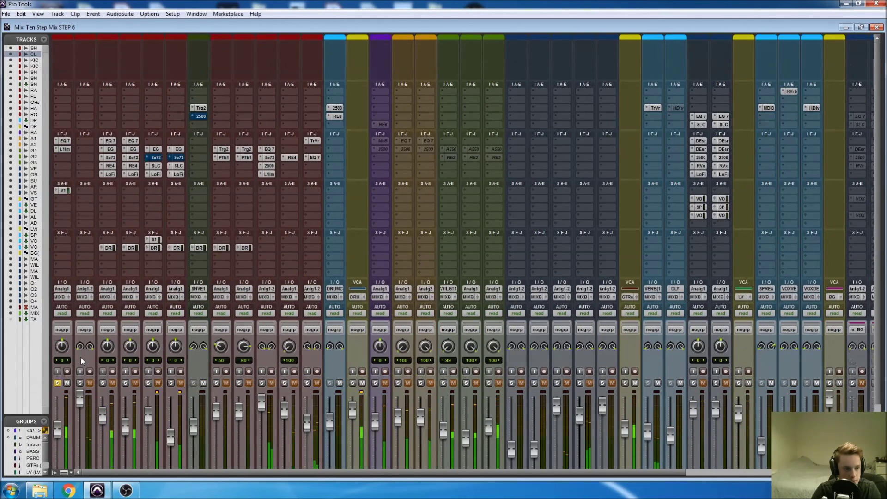
- Solo the CLAPS track with copies of the SHAKER's EQ 7 and L1 limiter, and set its EQ high-pass frequency to 500 Hz
click(80, 383)
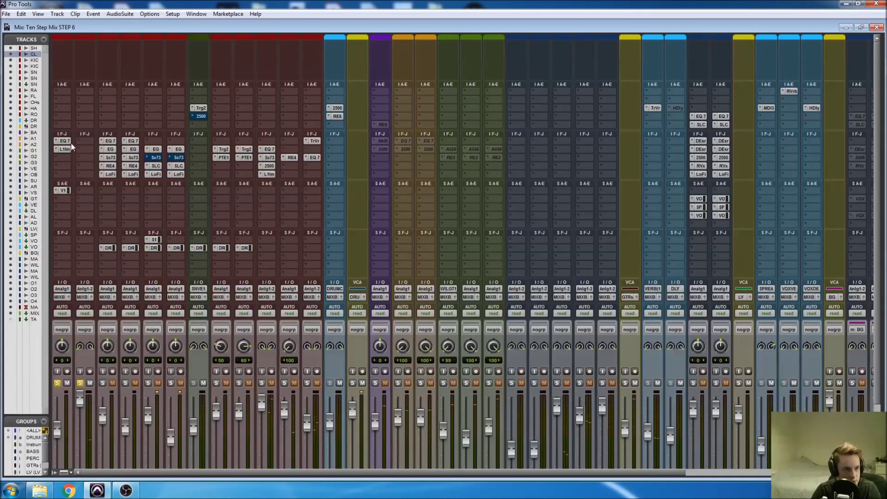
drag(69, 149, 84, 149)
click(87, 141)
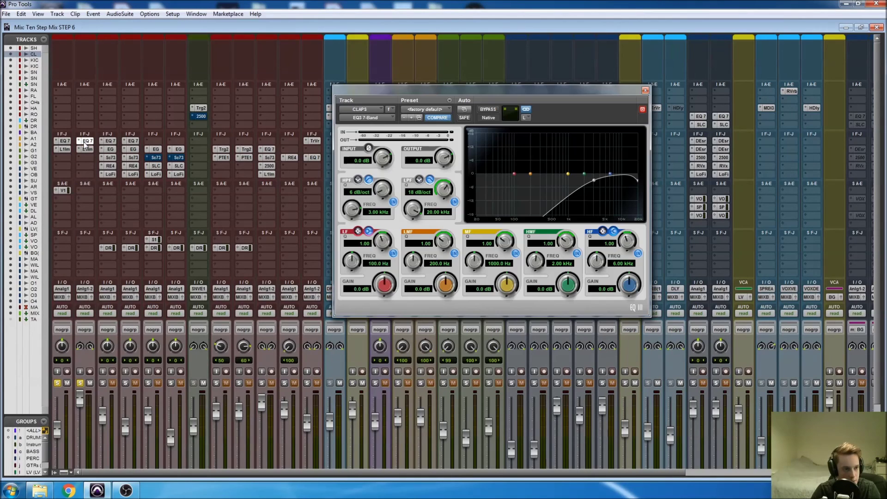
click(375, 212)
text(500)
key(Return)
key(space)
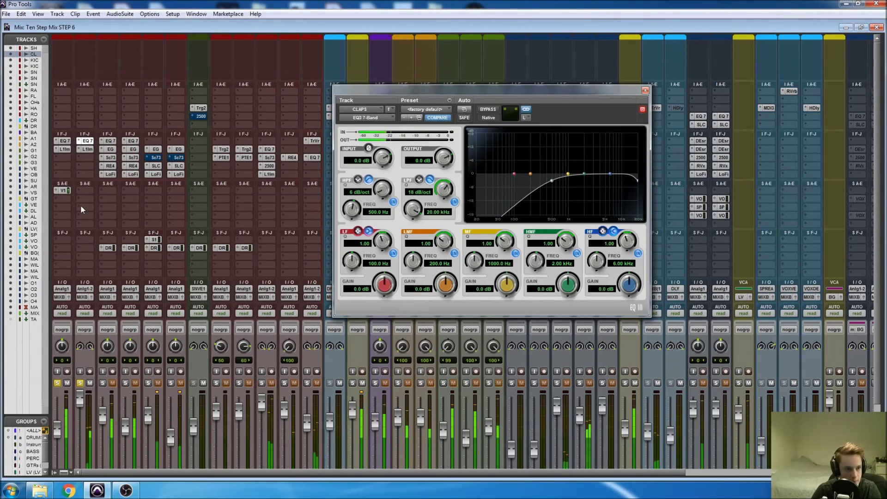
- Lower the CLAPS L1 limiter threshold to about -17.0 and copy the SHAKER's reverb send onto the CLAPS track
click(86, 149)
drag(384, 176, 386, 206)
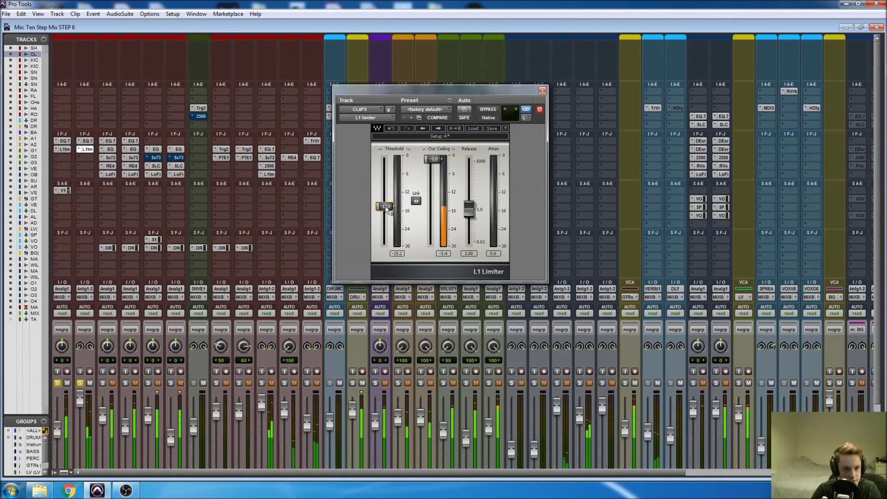
drag(64, 190, 85, 193)
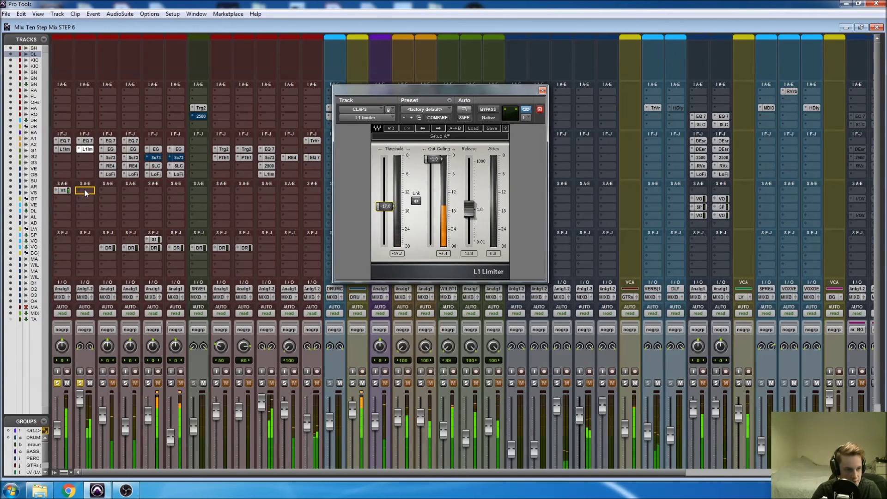
click(542, 90)
- Clear the track solos and lower the CLAPS fader to +9.0 with only the DRUM VCA soloed, ending with that VCA unsoloed
scroll(73, 368, down, 3)
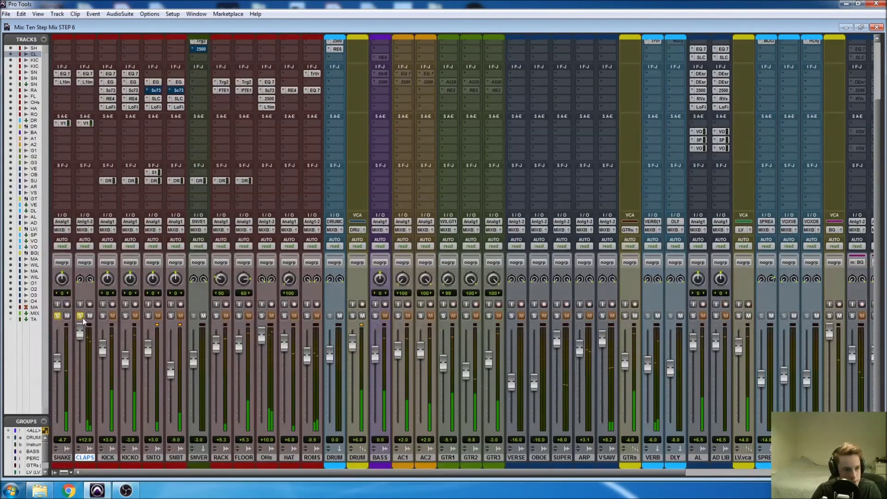
alt+click(80, 317)
click(352, 316)
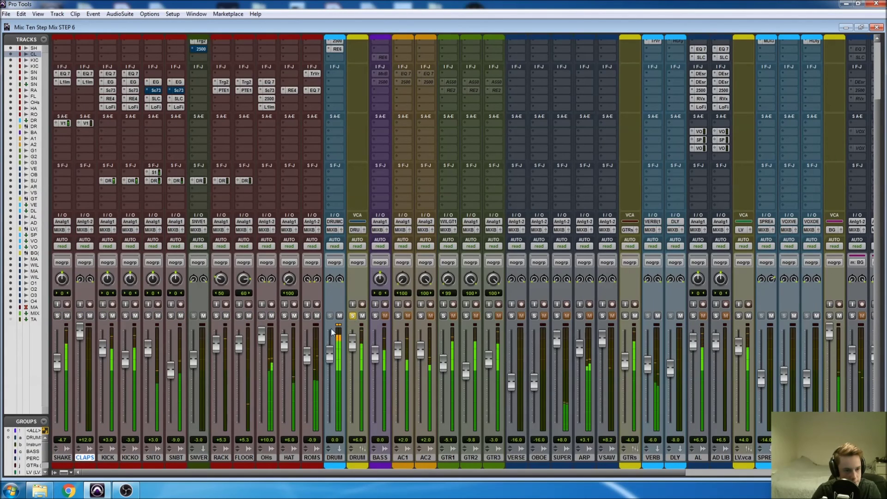
drag(83, 343, 80, 348)
drag(76, 381, 77, 379)
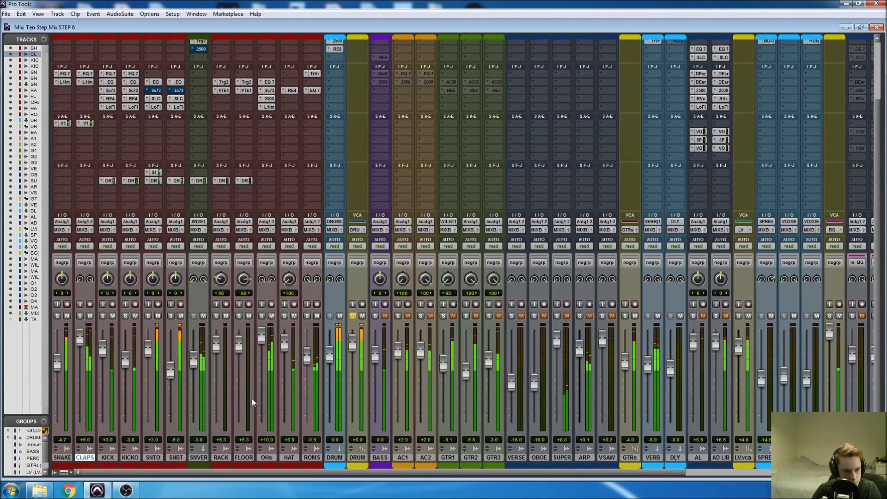
click(353, 316)
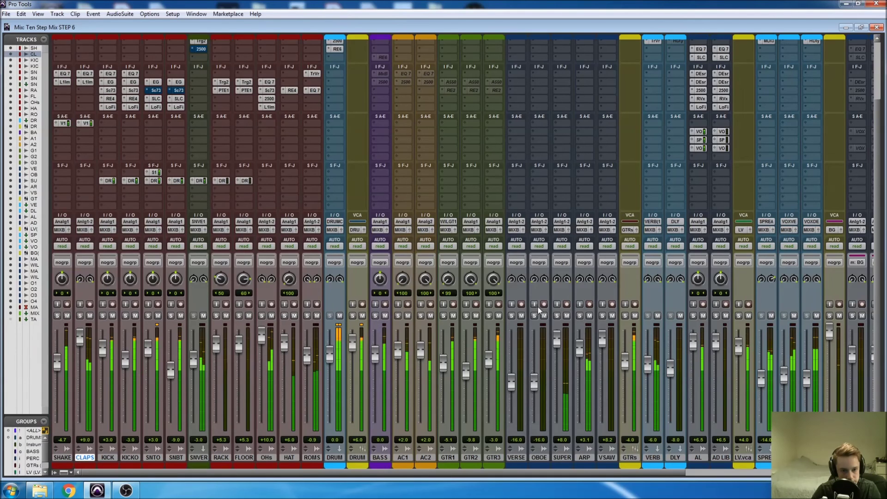
scroll(537, 302, right, 3)
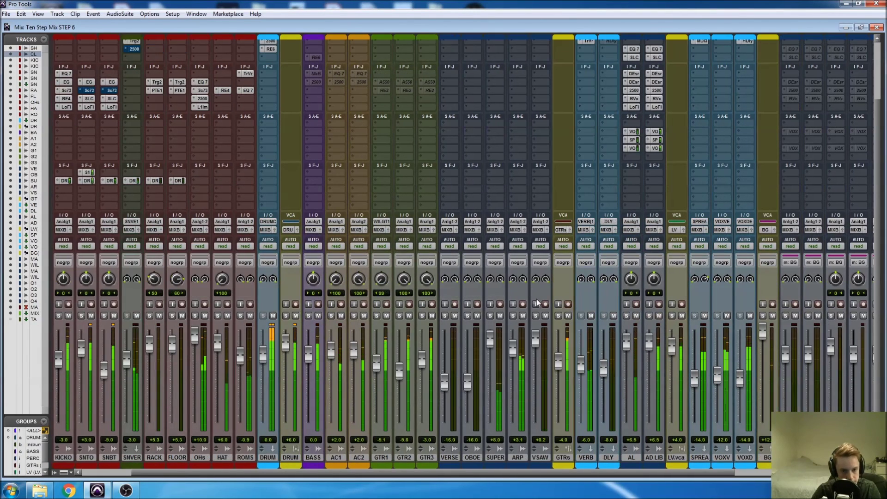